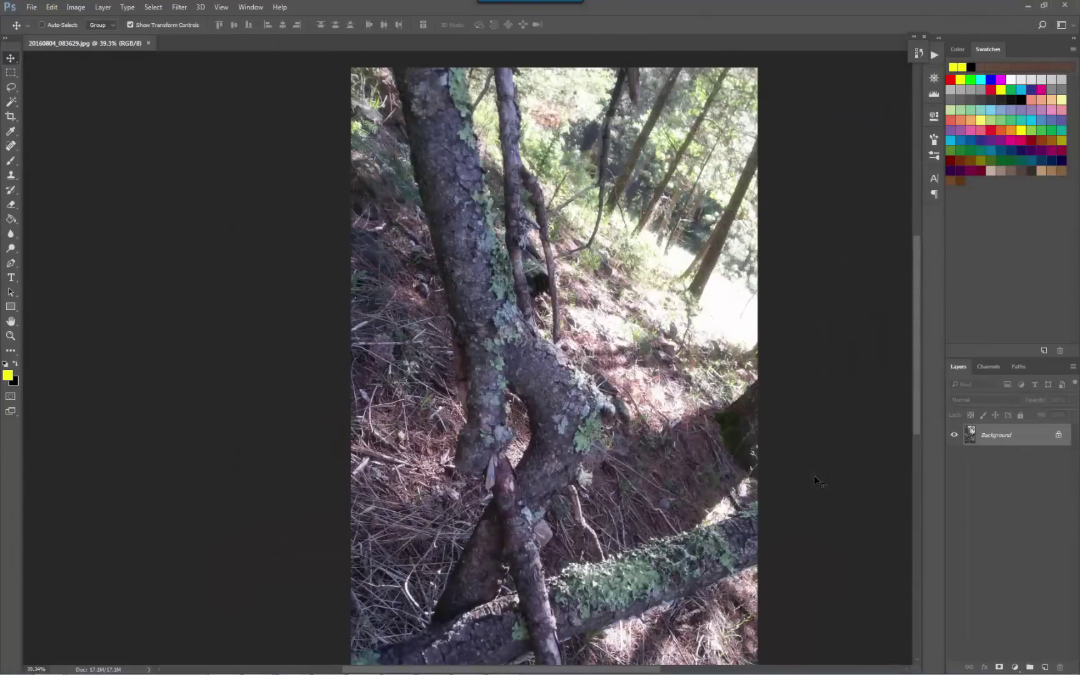
Zoom out to view the whole forest photo 20160804_083629.jpg
{"action": "scroll", "coordinate": [796, 471], "scroll_direction": "down", "scroll_amount": 3}
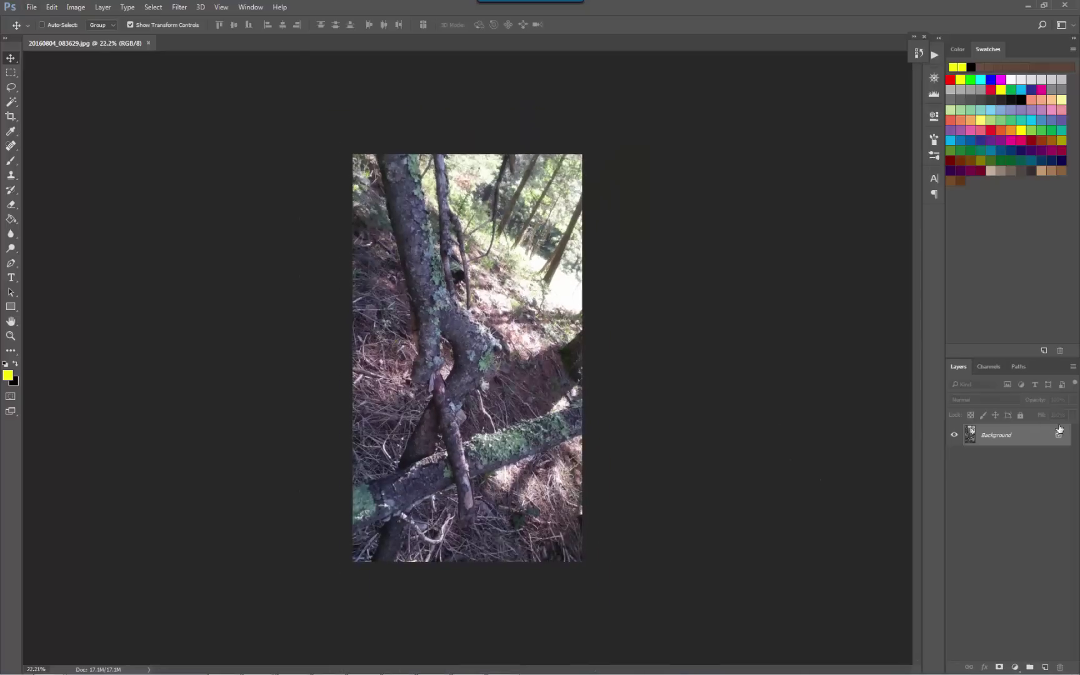
Convert the locked Background into an editable Layer 0
{"action": "double_click", "coordinate": [993, 440]}
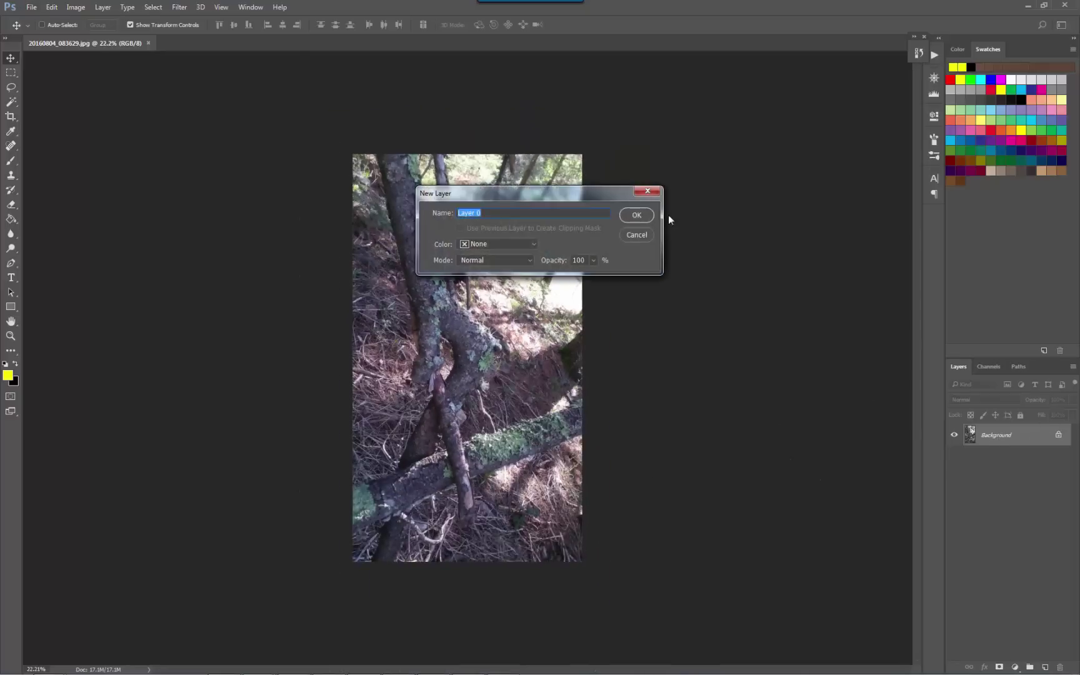
{"action": "left_click", "coordinate": [637, 215]}
{"action": "scroll", "coordinate": [236, 245], "scroll_direction": "down", "scroll_amount": 1}
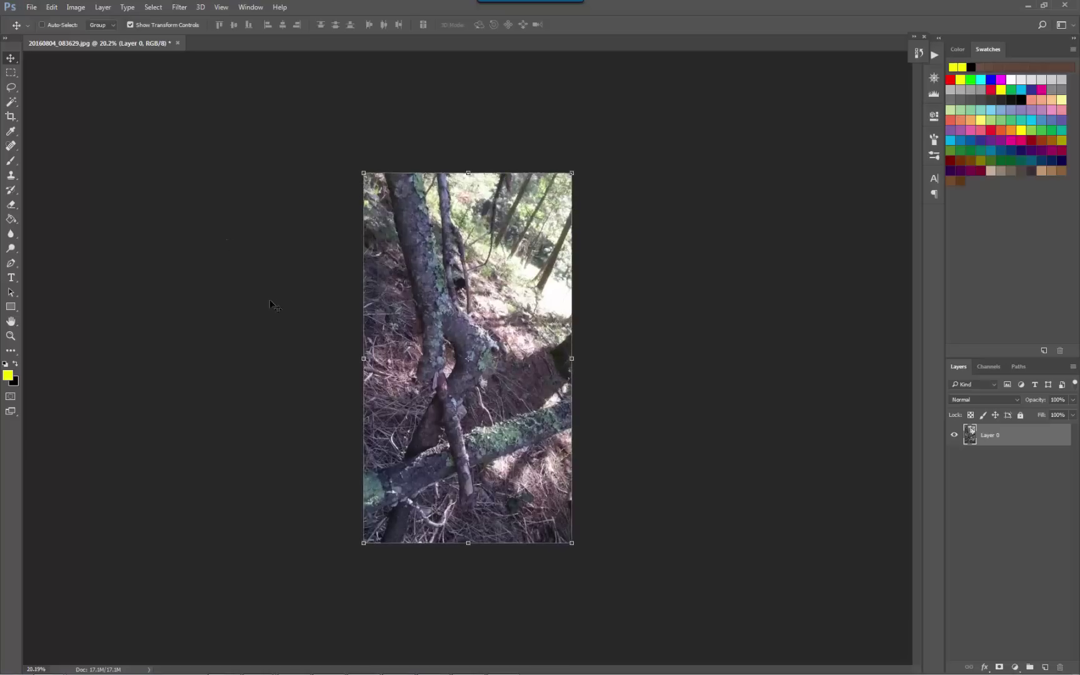
Extend the canvas outward on both sides with the Crop tool, leaving a wide transparent area
{"action": "left_click", "coordinate": [11, 117]}
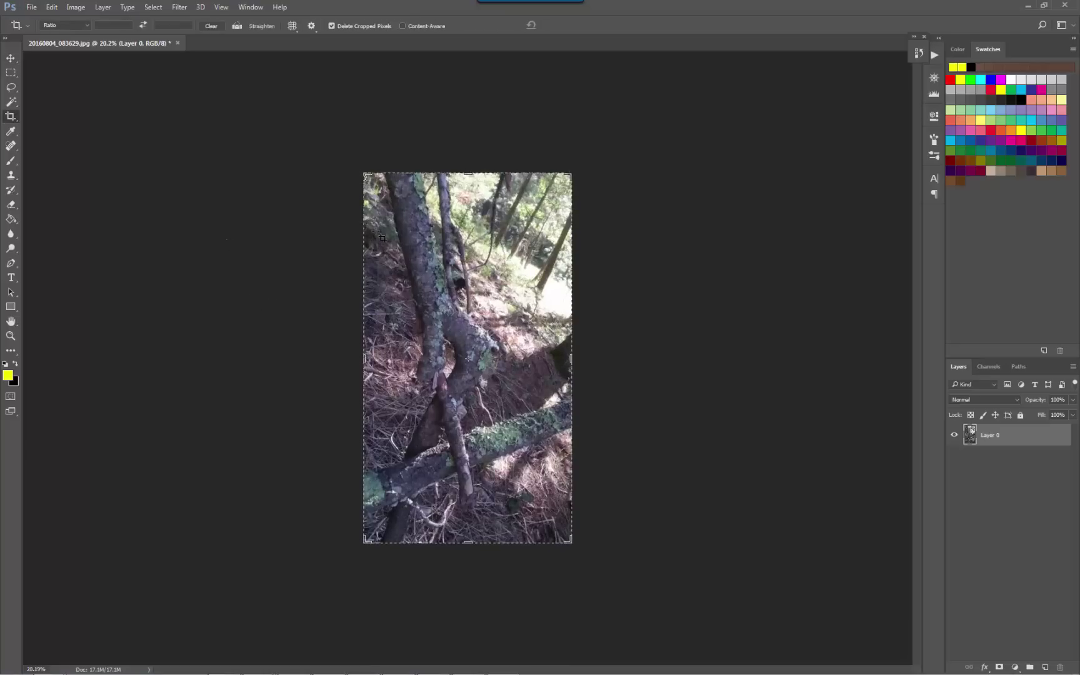
{"action": "scroll", "coordinate": [450, 269], "scroll_direction": "down", "scroll_amount": 1}
{"action": "left_click_drag", "start_coordinate": [542, 484], "coordinate": [663, 557]}
{"action": "key", "text": "Escape"}
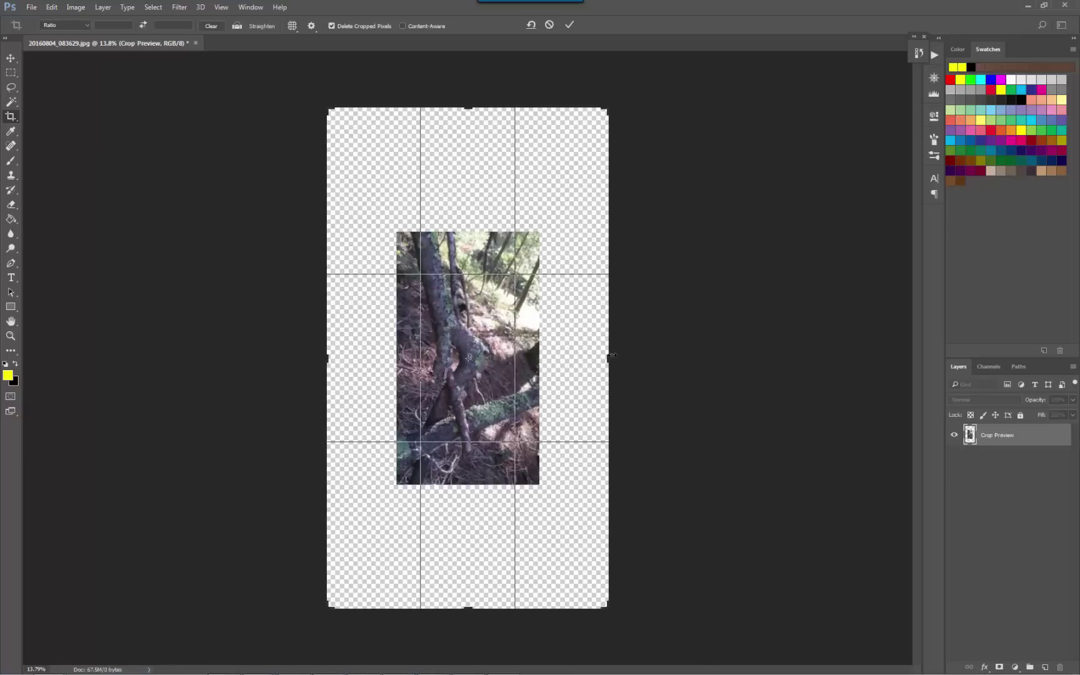
{"action": "left_click_drag", "start_coordinate": [611, 355], "coordinate": [789, 353]}
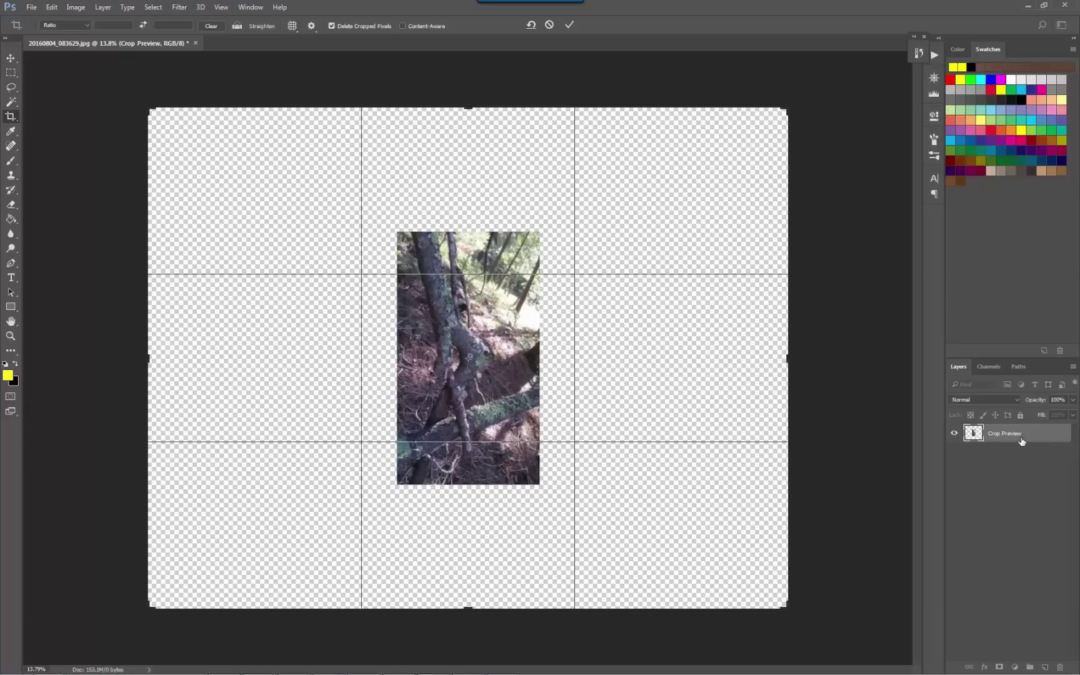
{"action": "left_click", "coordinate": [570, 25]}
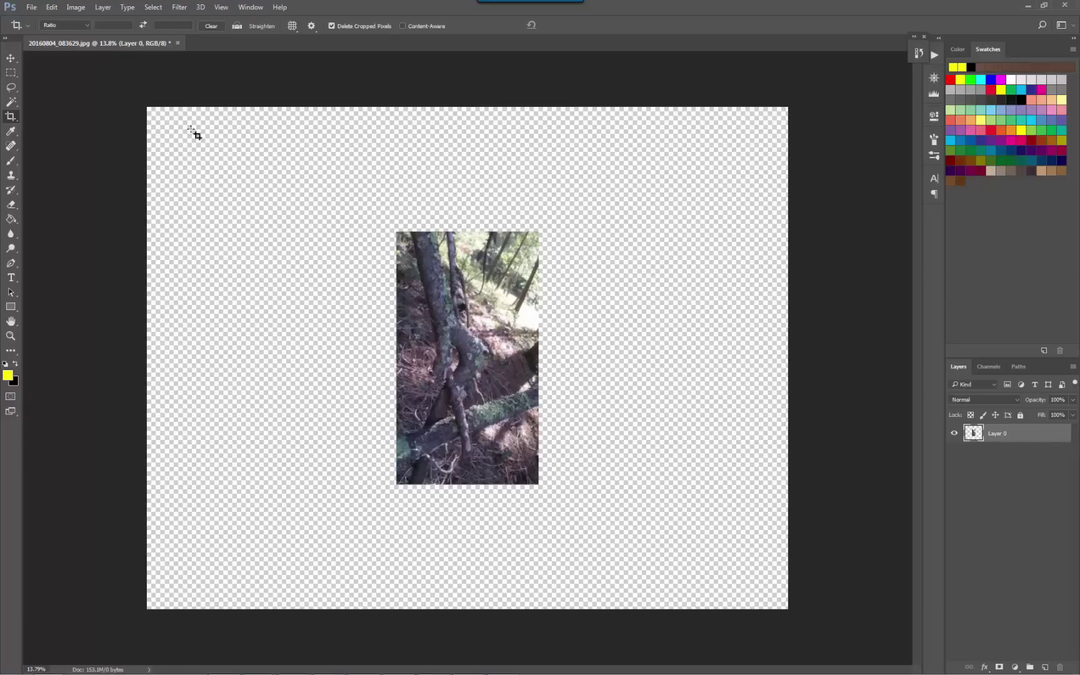
Add a new Layer 1 beneath the photo and fill it with solid black
{"action": "left_click", "coordinate": [15, 59]}
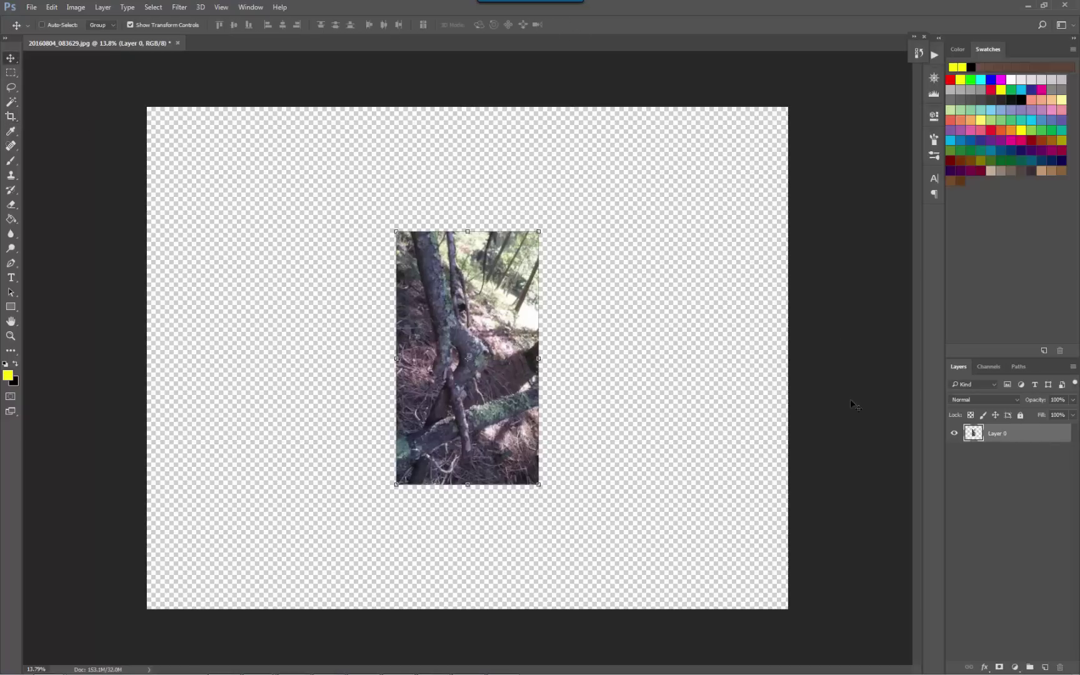
{"action": "left_click", "coordinate": [1045, 667]}
{"action": "left_click_drag", "start_coordinate": [1000, 434], "coordinate": [1006, 457]}
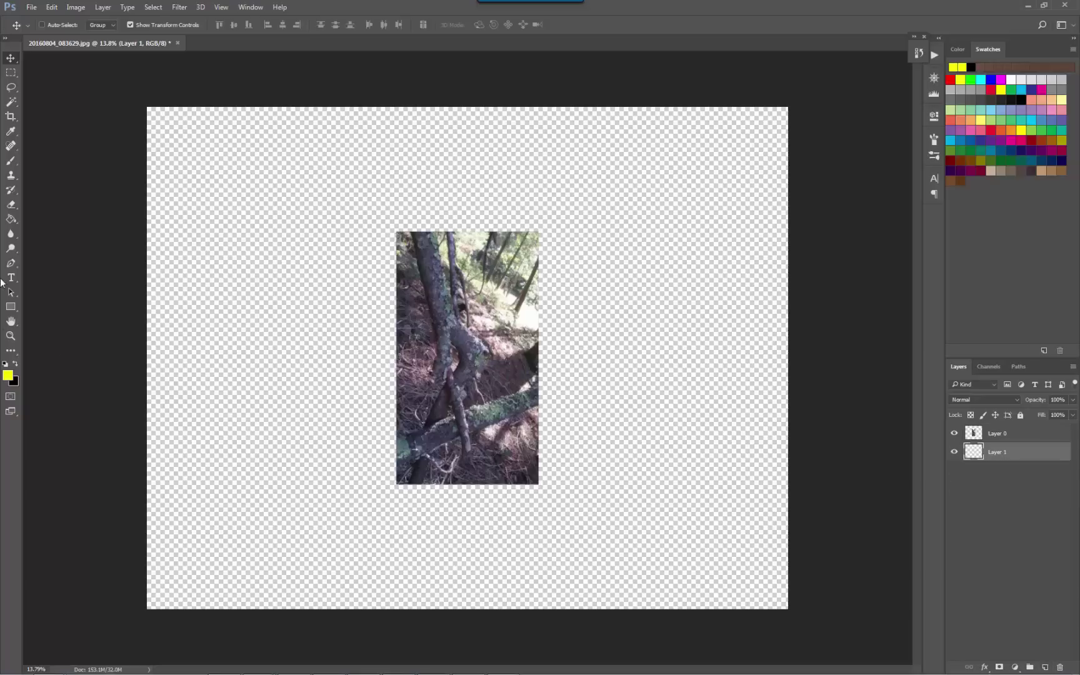
{"action": "left_click", "coordinate": [10, 219]}
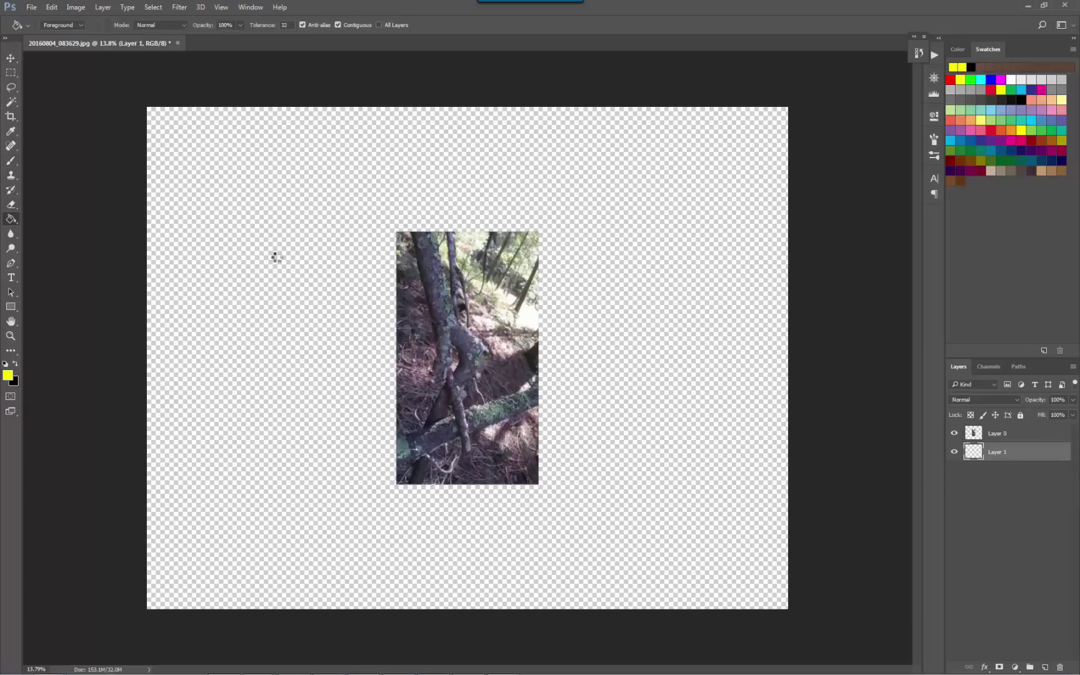
{"action": "left_click", "coordinate": [239, 209]}
{"action": "key", "text": "ctrl+z"}
{"action": "key", "text": "x"}
{"action": "key", "text": "alt+BackSpace"}
Move the Layer 0 photo to the top-left corner of the canvas
{"action": "key", "text": "v"}
{"action": "left_click", "coordinate": [1024, 433]}
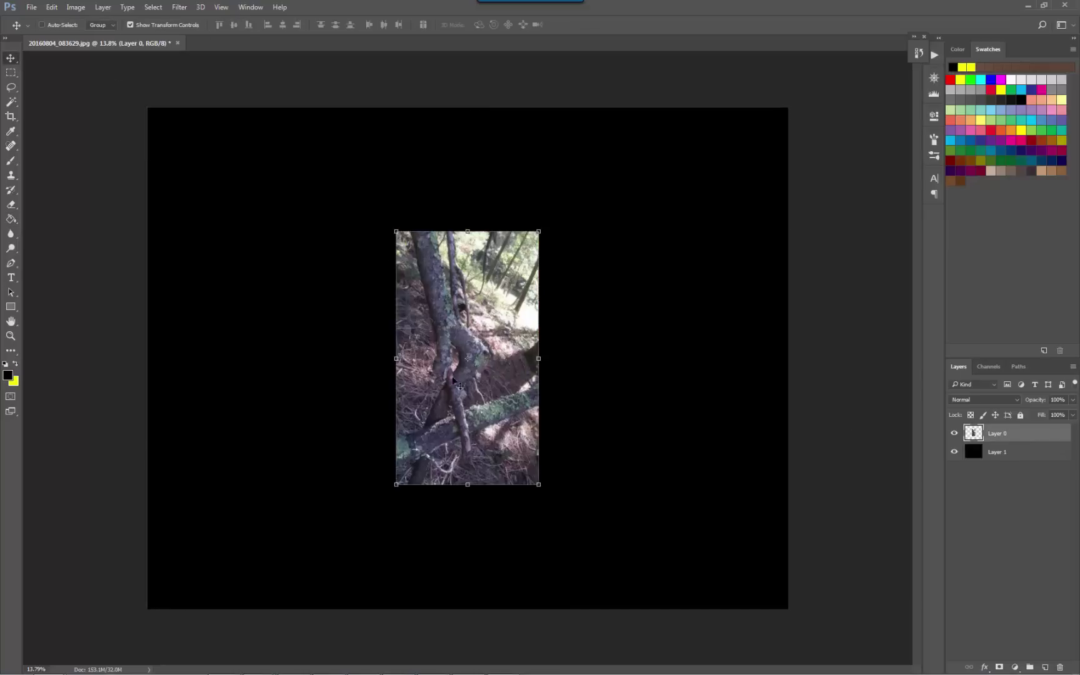
{"action": "left_click_drag", "start_coordinate": [452, 382], "coordinate": [228, 269]}
{"action": "scroll", "coordinate": [187, 135], "scroll_direction": "up", "scroll_amount": 5}
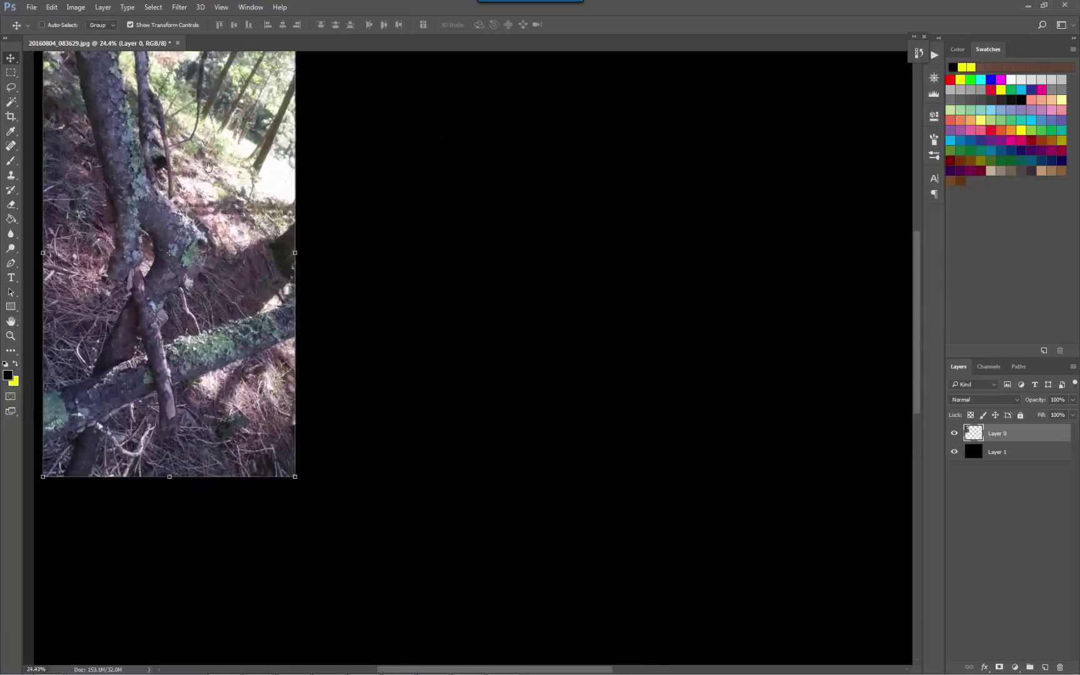
{"action": "scroll", "coordinate": [415, 200], "scroll_direction": "up", "scroll_amount": 5}
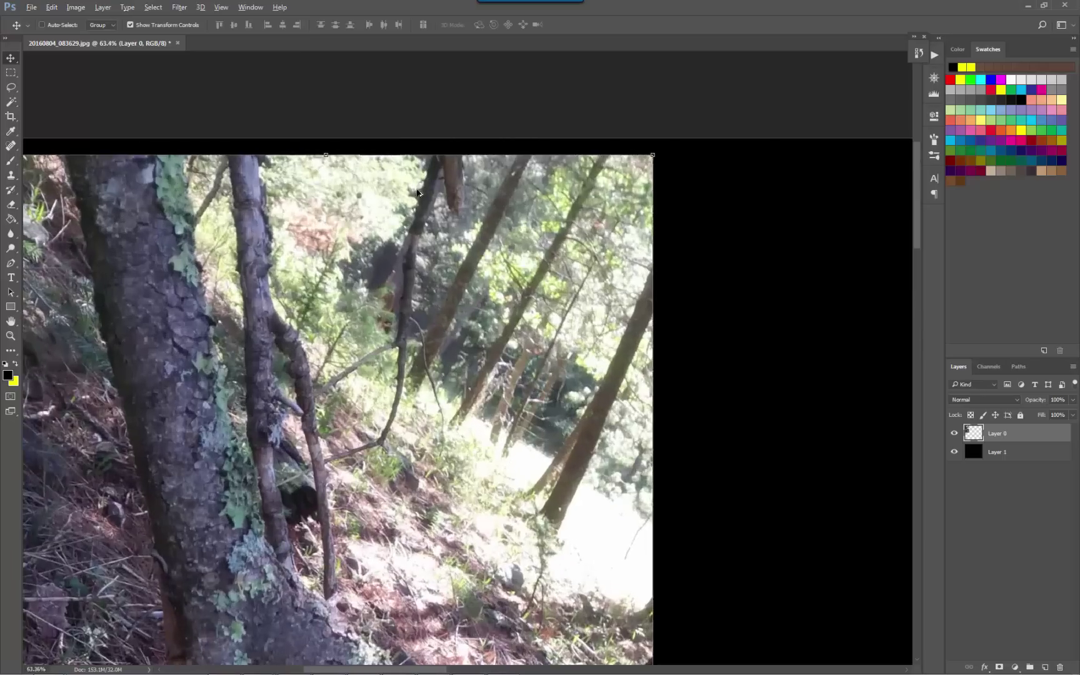
{"action": "scroll", "coordinate": [382, 337], "scroll_direction": "up", "scroll_amount": 4}
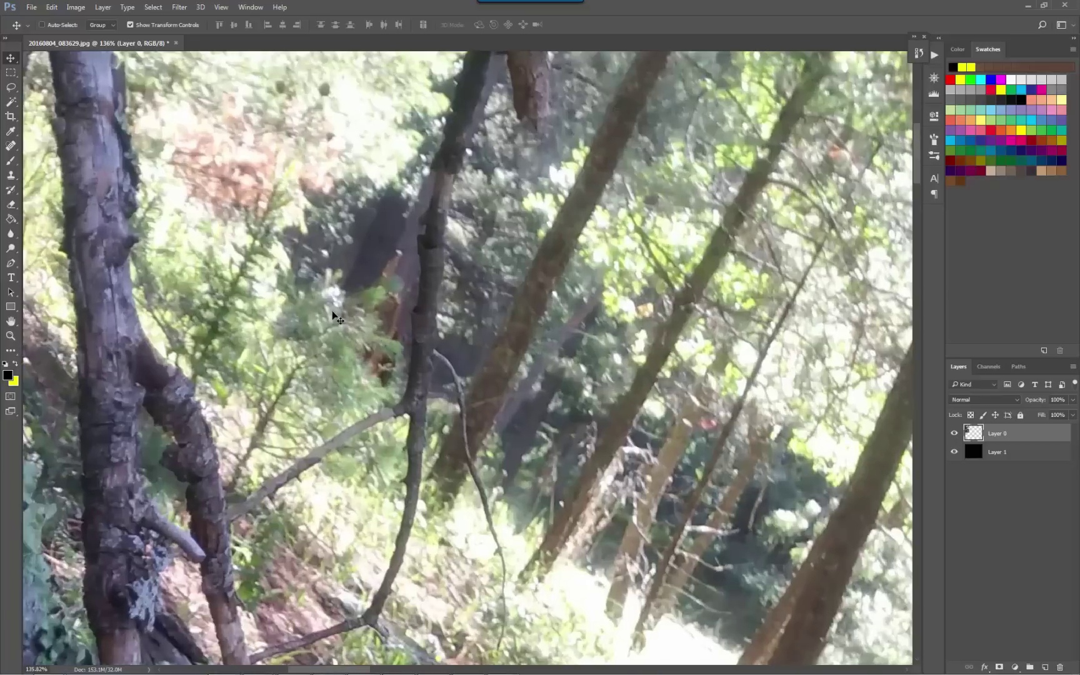
{"action": "scroll", "coordinate": [332, 312], "scroll_direction": "up", "scroll_amount": 2}
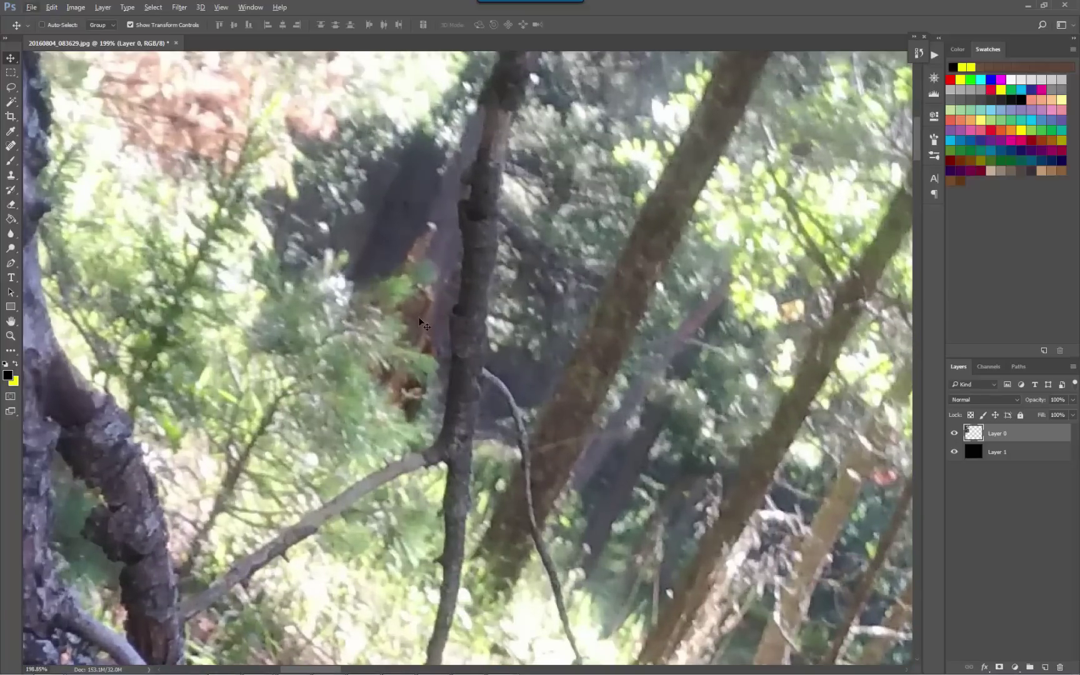
{"action": "scroll", "coordinate": [425, 313], "scroll_direction": "up", "scroll_amount": 1}
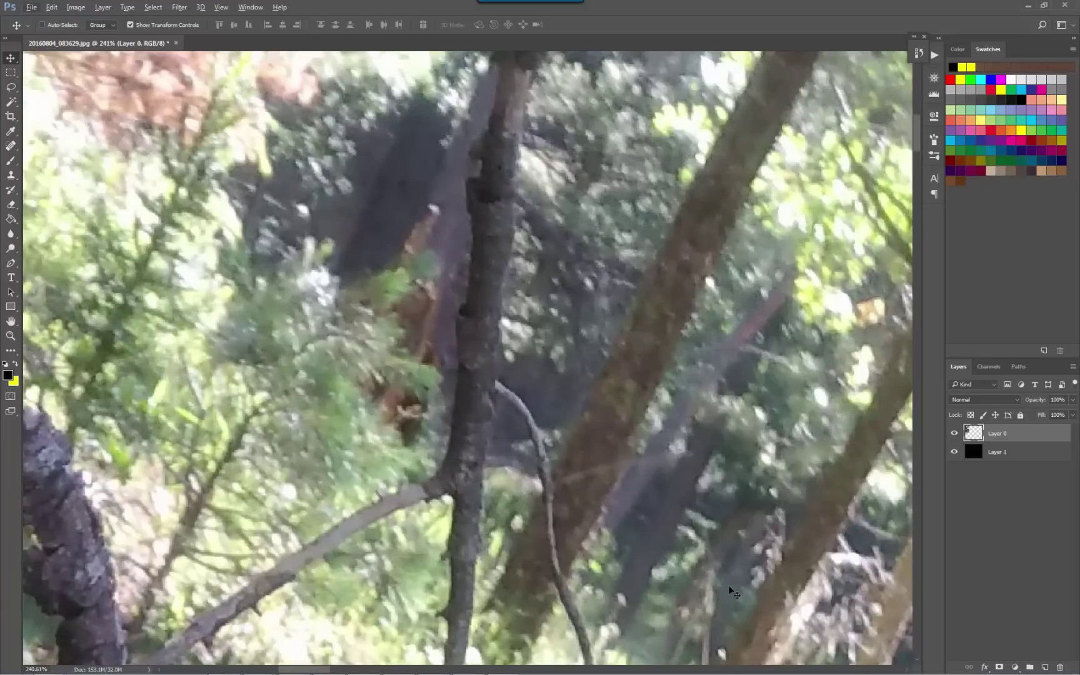
{"action": "scroll", "coordinate": [519, 499], "scroll_direction": "down", "scroll_amount": 6}
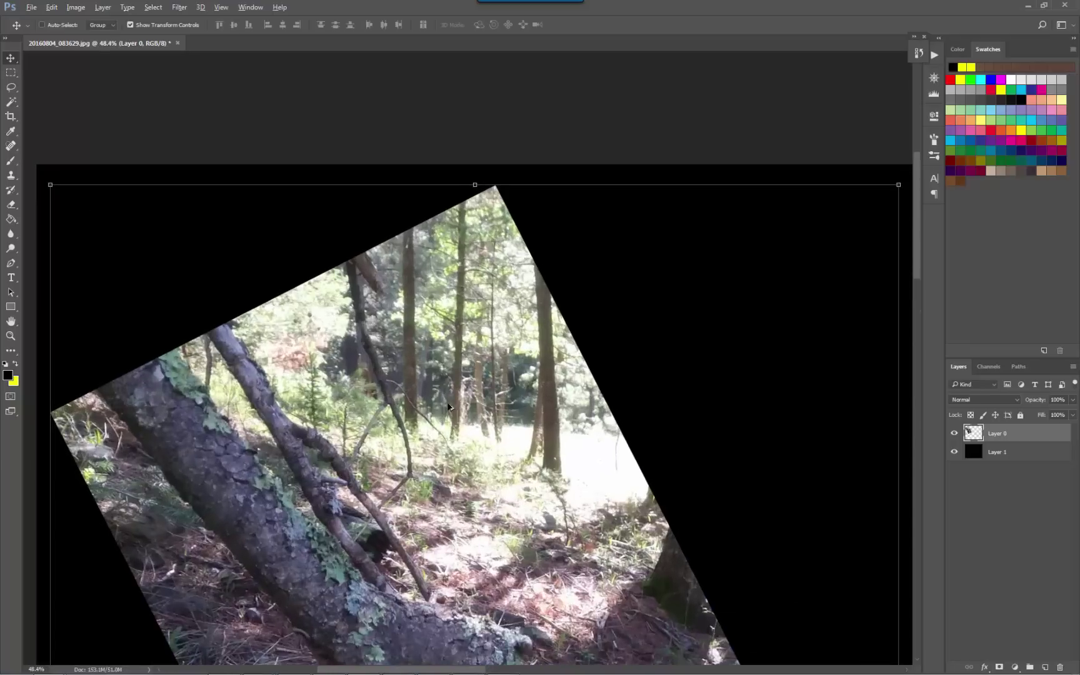
{"action": "scroll", "coordinate": [416, 280], "scroll_direction": "up", "scroll_amount": 2}
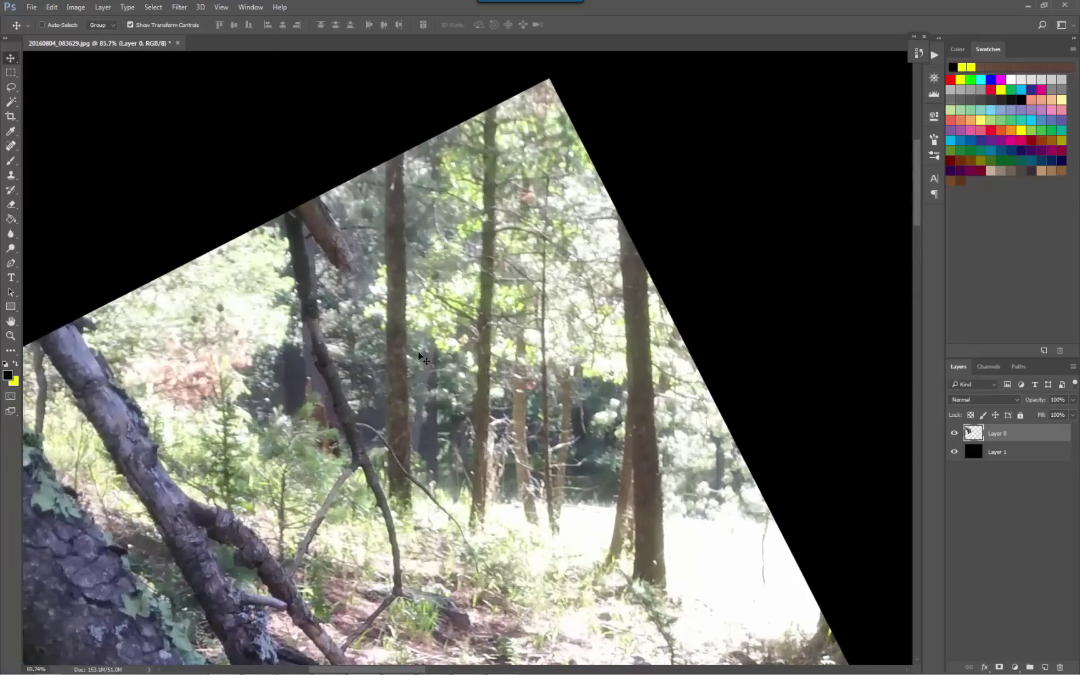
Zoom in and out to inspect the rotated forest photo on the black canvas
{"action": "scroll", "coordinate": [419, 386], "scroll_direction": "down", "scroll_amount": 6}
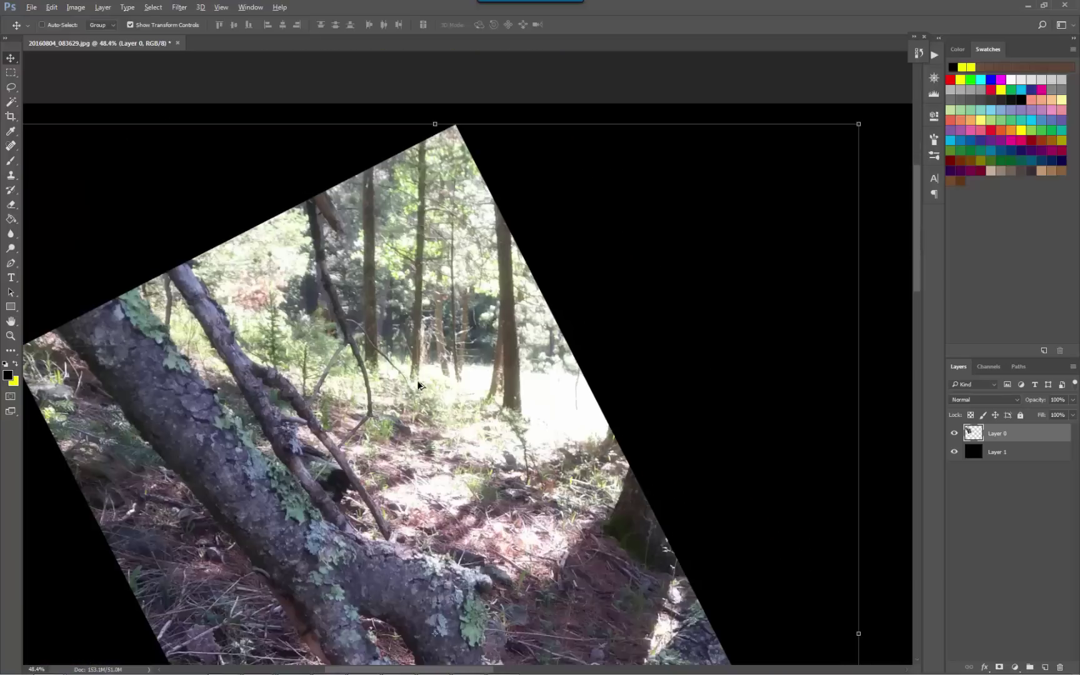
{"action": "scroll", "coordinate": [441, 382], "scroll_direction": "down", "scroll_amount": 3}
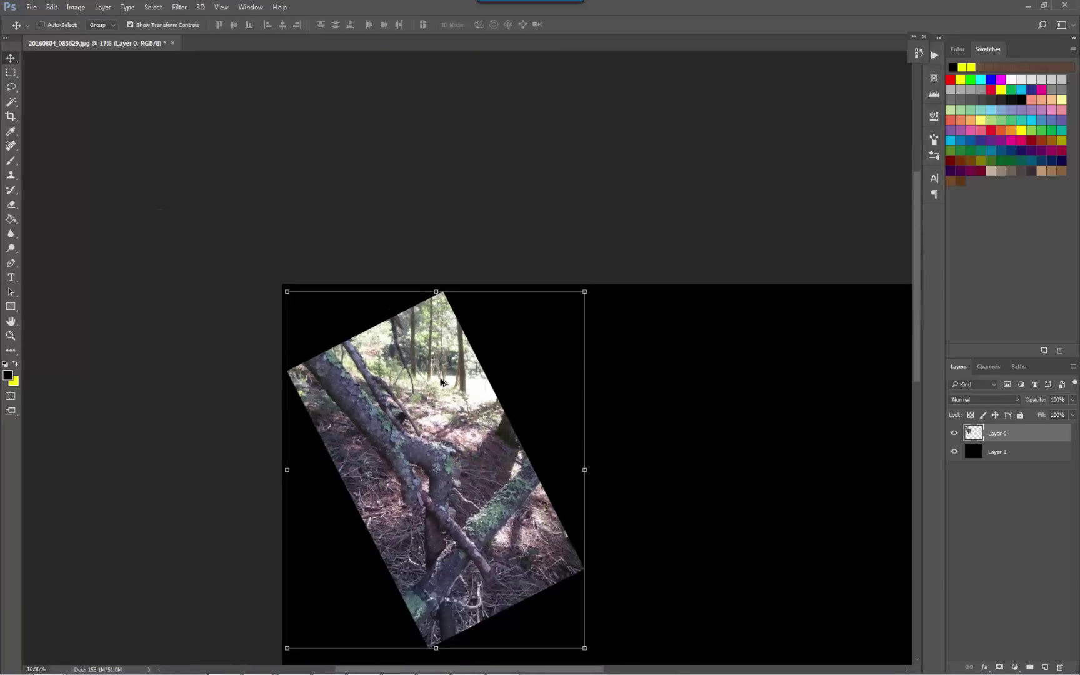
{"action": "scroll", "coordinate": [441, 382], "scroll_direction": "down", "scroll_amount": 2}
{"action": "scroll", "coordinate": [306, 140], "scroll_direction": "up", "scroll_amount": 2}
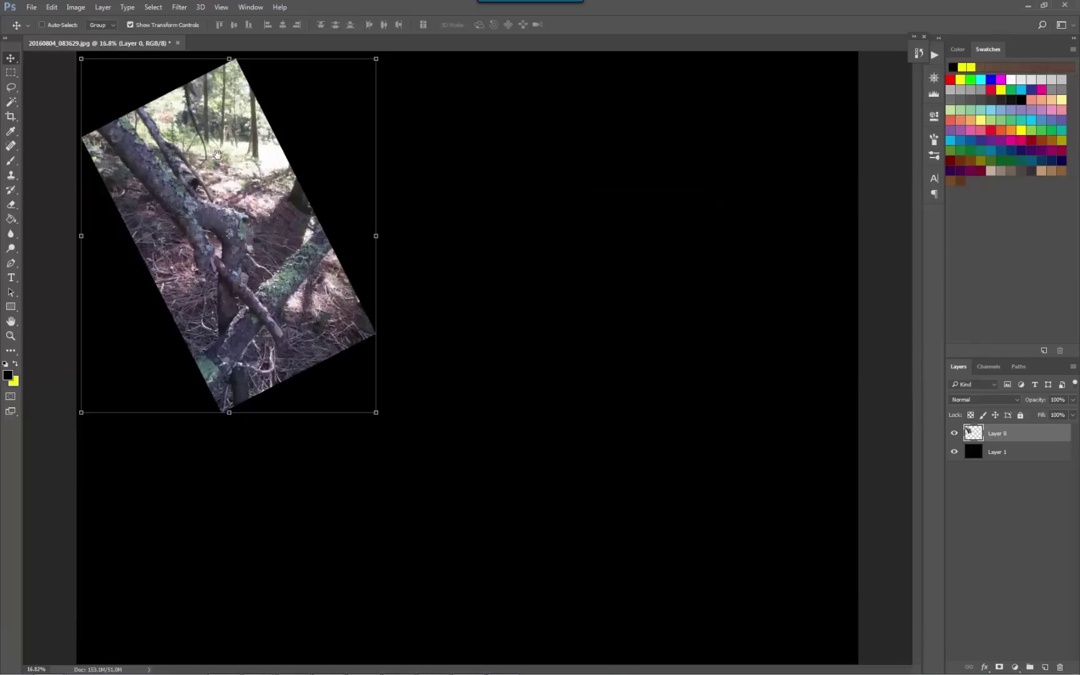
{"action": "scroll", "coordinate": [197, 131], "scroll_direction": "up", "scroll_amount": 2}
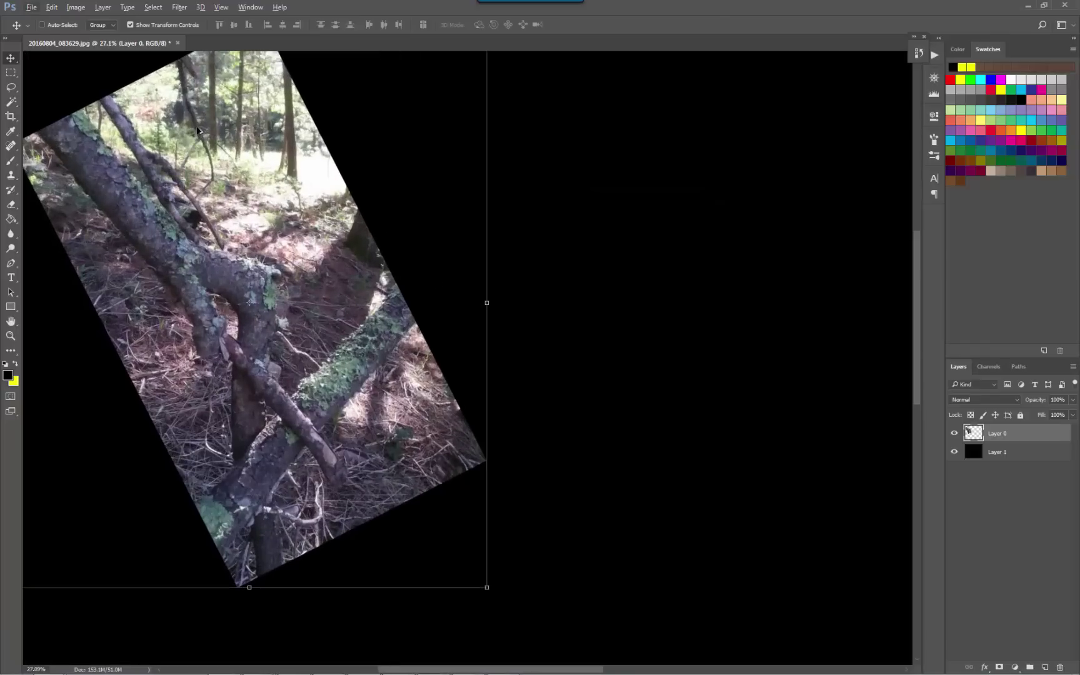
{"action": "scroll", "coordinate": [336, 340], "scroll_direction": "up", "scroll_amount": 4}
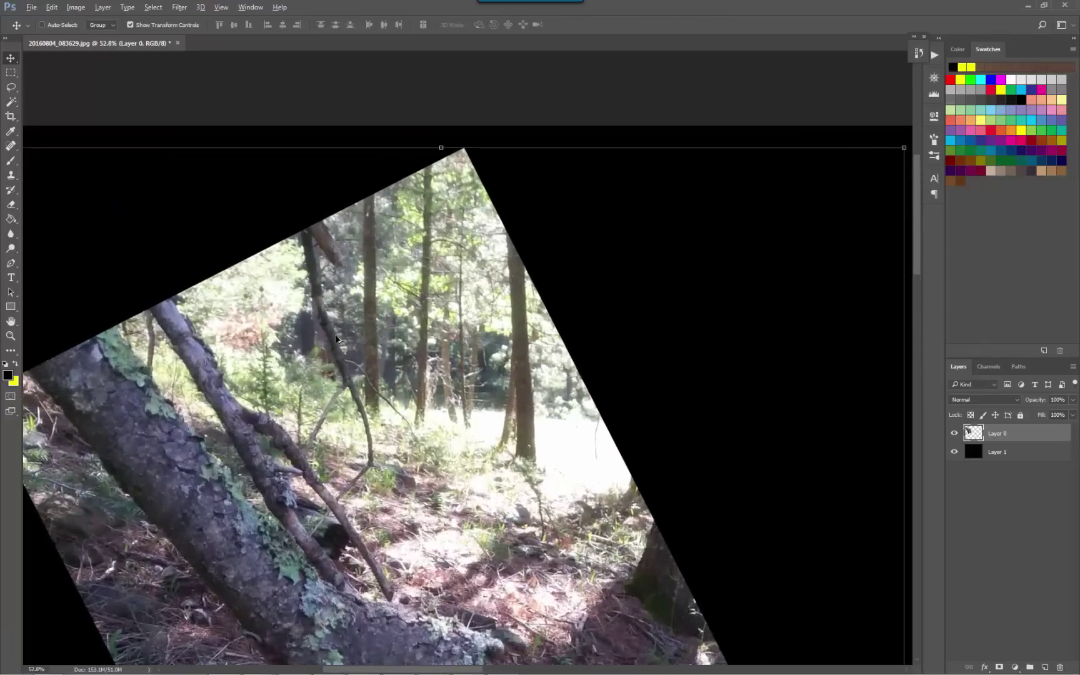
{"action": "scroll", "coordinate": [336, 339], "scroll_direction": "up", "scroll_amount": 3}
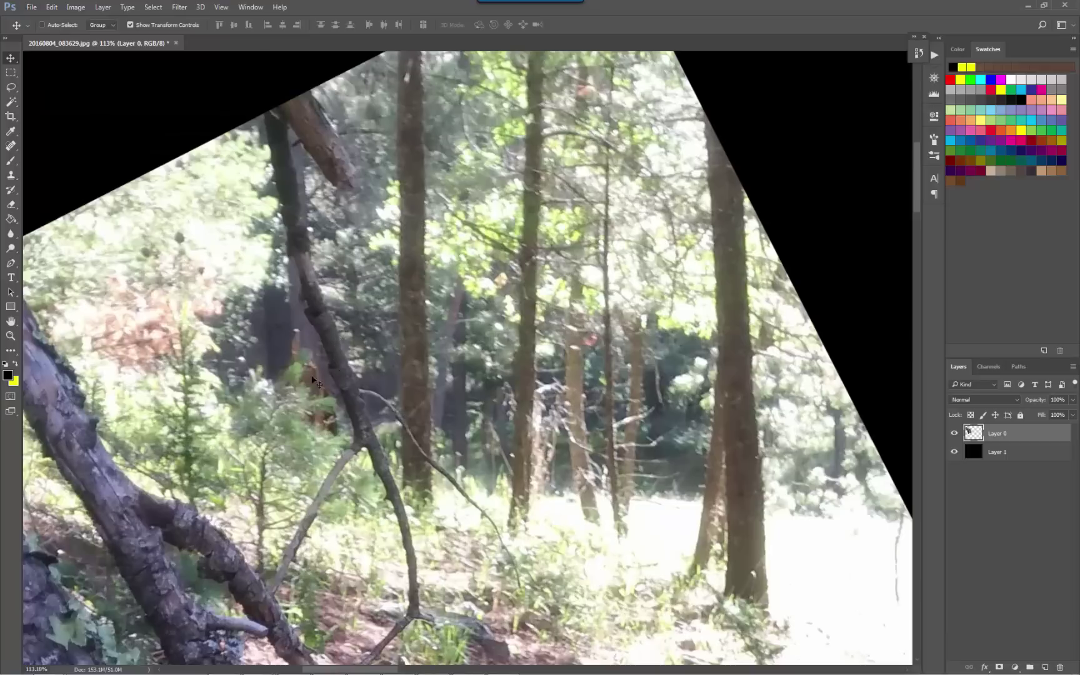
Draw a rectangular marquee near the dark tree trunk and reposition it over the figure
{"action": "left_click", "coordinate": [11, 72]}
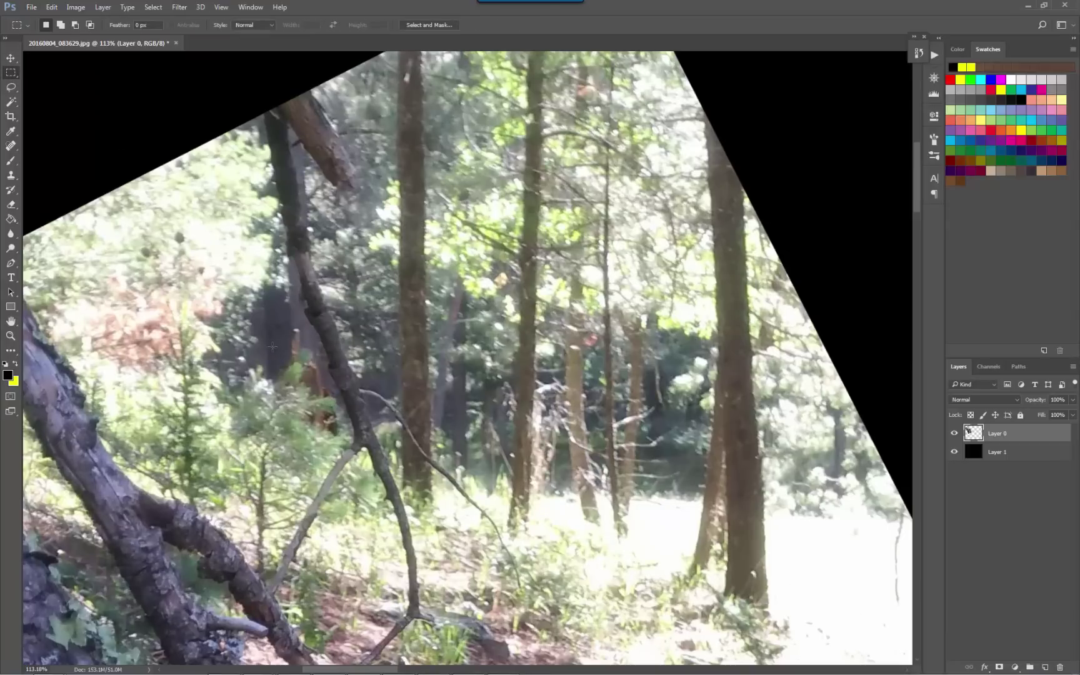
{"action": "left_click_drag", "start_coordinate": [271, 347], "coordinate": [372, 464]}
{"action": "left_click_drag", "start_coordinate": [306, 385], "coordinate": [309, 386]}
{"action": "scroll", "coordinate": [315, 385], "scroll_direction": "up", "scroll_amount": 2}
{"action": "scroll", "coordinate": [317, 385], "scroll_direction": "down", "scroll_amount": 1}
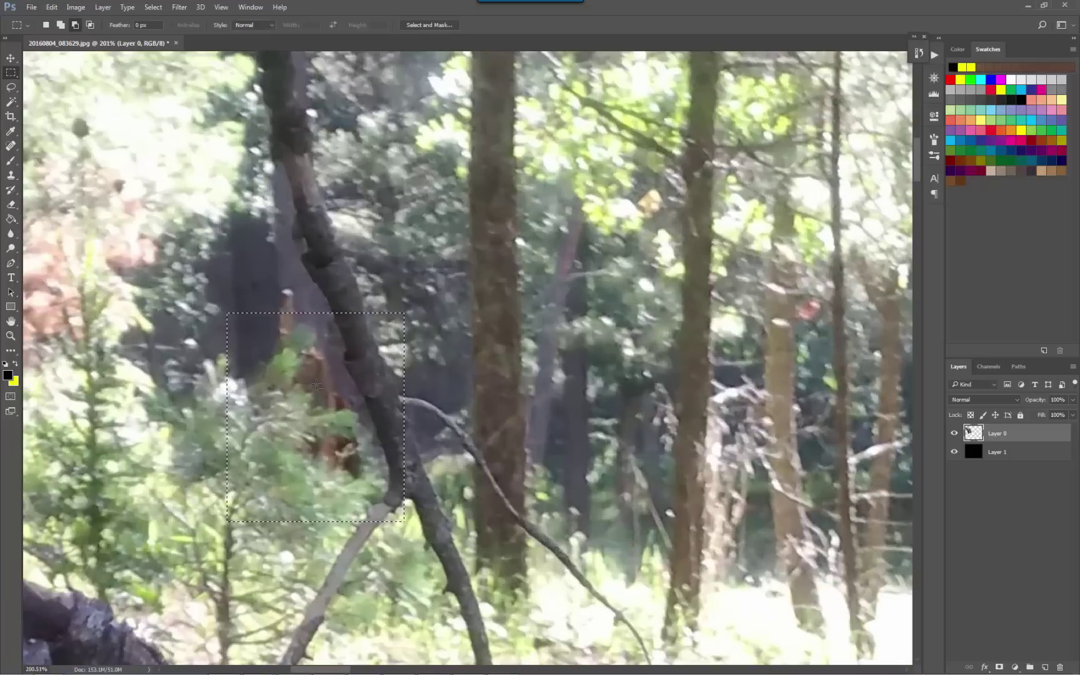
{"action": "scroll", "coordinate": [316, 386], "scroll_direction": "down", "scroll_amount": 2}
{"action": "scroll", "coordinate": [317, 387], "scroll_direction": "down", "scroll_amount": 2}
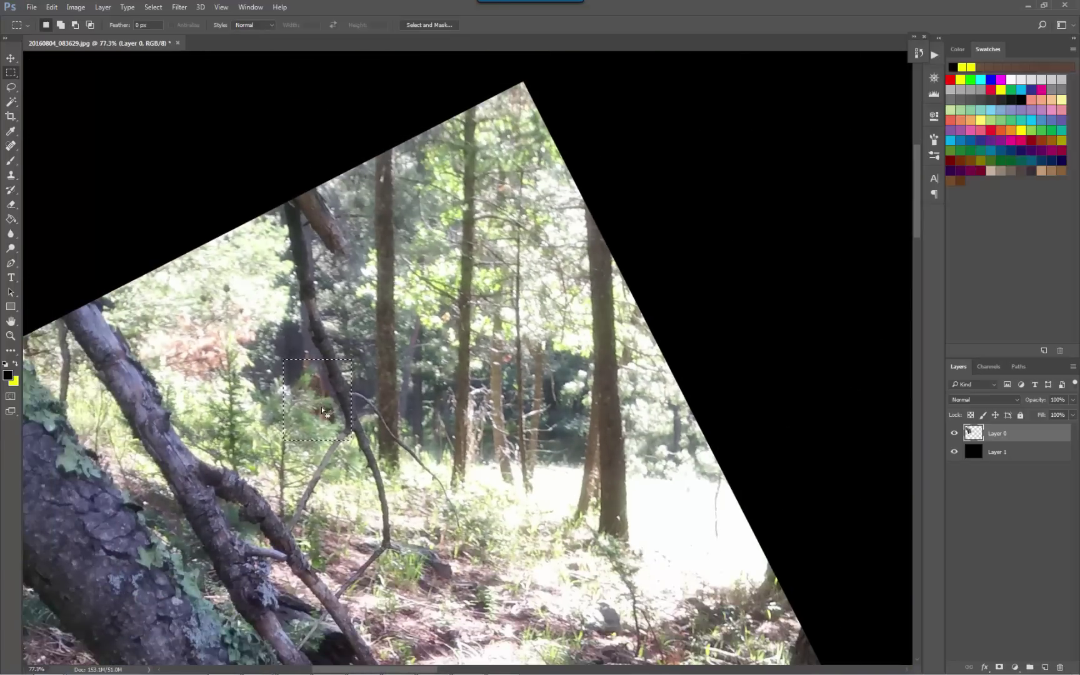
{"action": "left_click_drag", "start_coordinate": [323, 413], "coordinate": [318, 361]}
Redraw a larger rectangular selection around the suspected figure and shift it onto the figure
{"action": "left_click", "coordinate": [318, 362]}
{"action": "scroll", "coordinate": [299, 357], "scroll_direction": "up", "scroll_amount": 4}
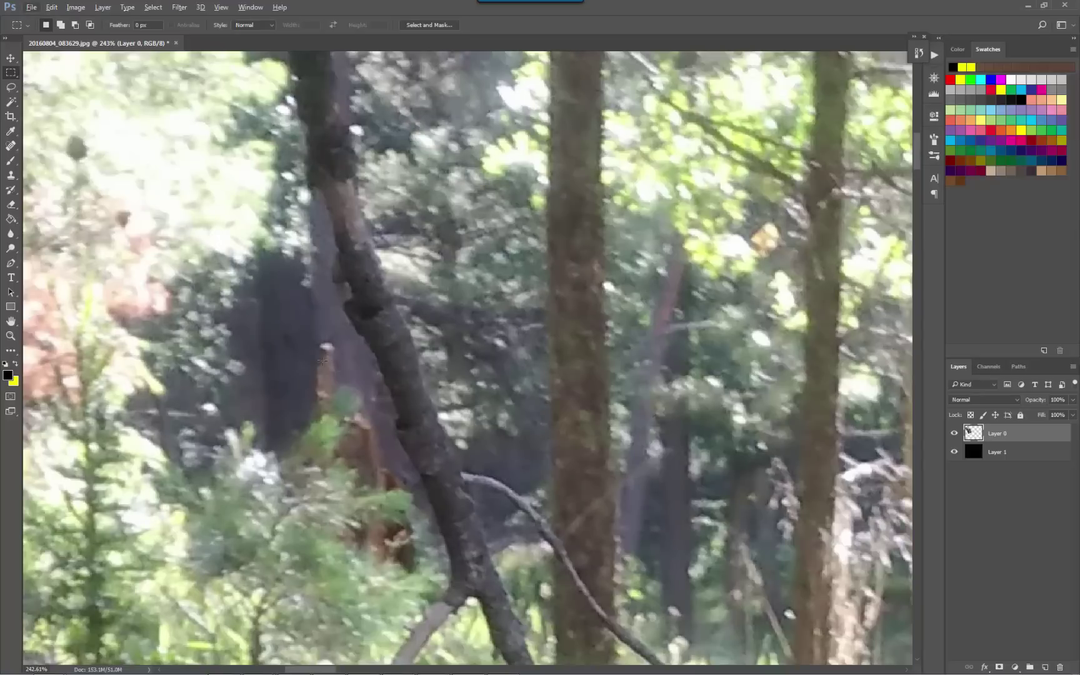
{"action": "left_click_drag", "start_coordinate": [263, 320], "coordinate": [503, 620]}
{"action": "left_click_drag", "start_coordinate": [411, 500], "coordinate": [384, 490]}
{"action": "scroll", "coordinate": [372, 450], "scroll_direction": "down", "scroll_amount": 3}
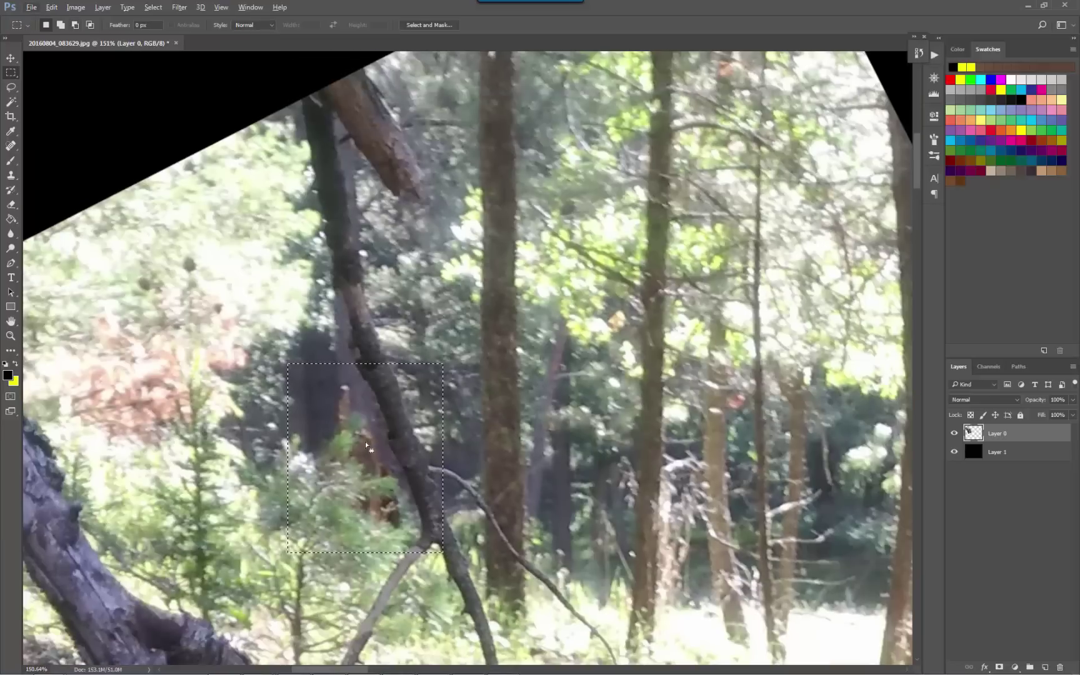
Copy the selected figure area onto a new Layer 2 with Layer Via Copy
{"action": "right_click", "coordinate": [365, 444]}
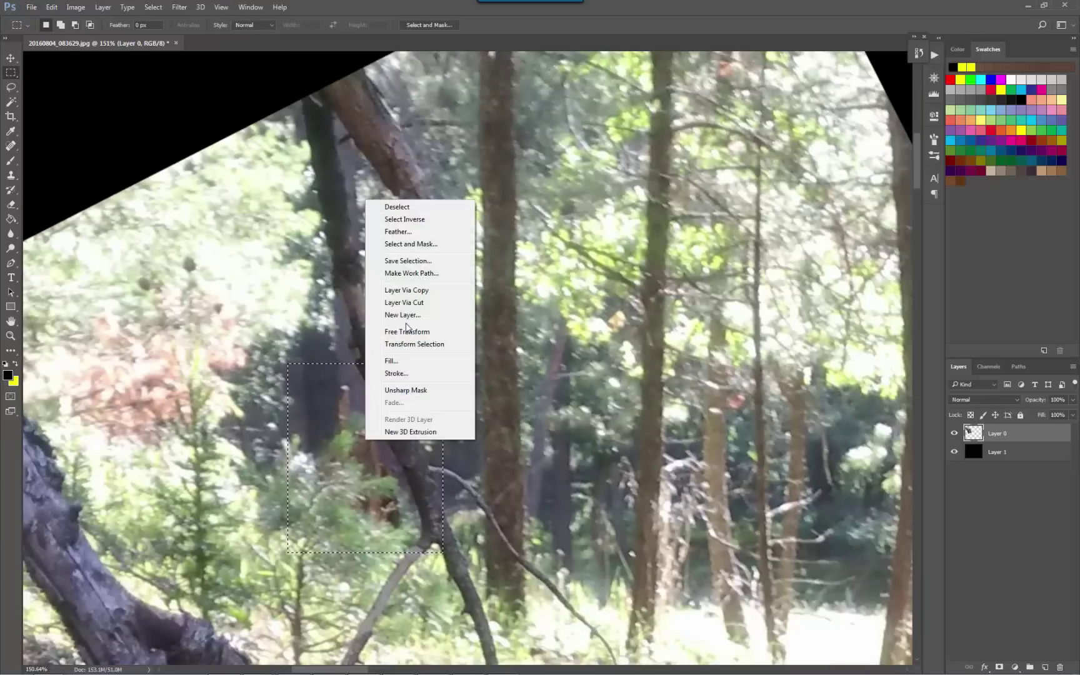
{"action": "left_click", "coordinate": [400, 290]}
{"action": "scroll", "coordinate": [459, 542], "scroll_direction": "down", "scroll_amount": 10}
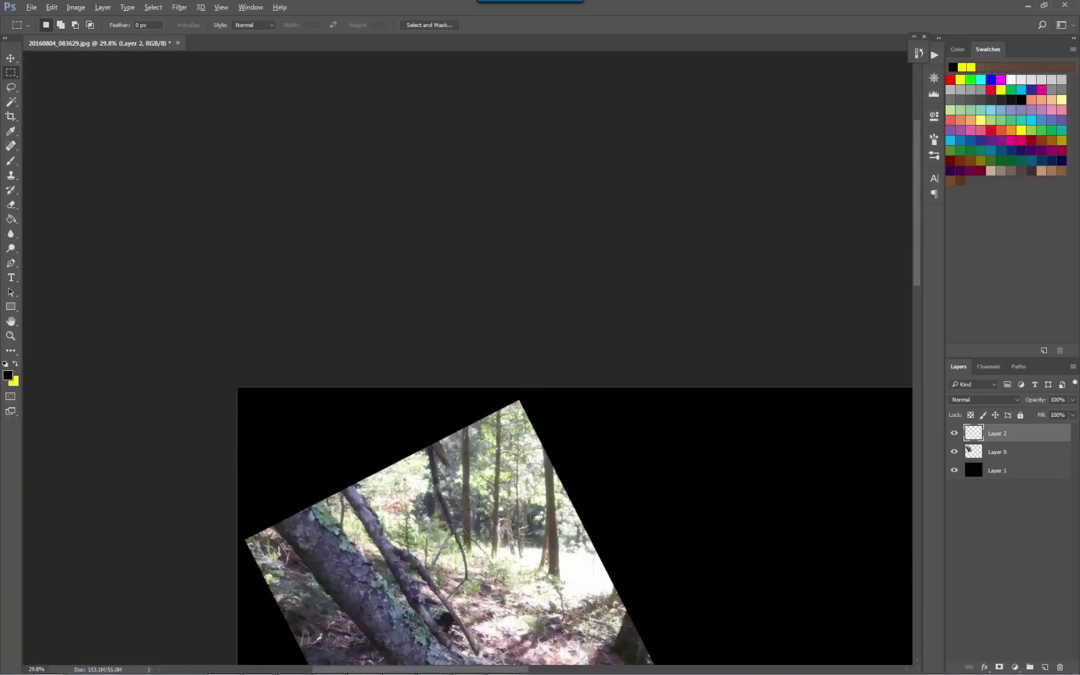
Scale Layer 2 up about 910% and place it right of the forest photo
{"action": "key", "text": "ctrl+t"}
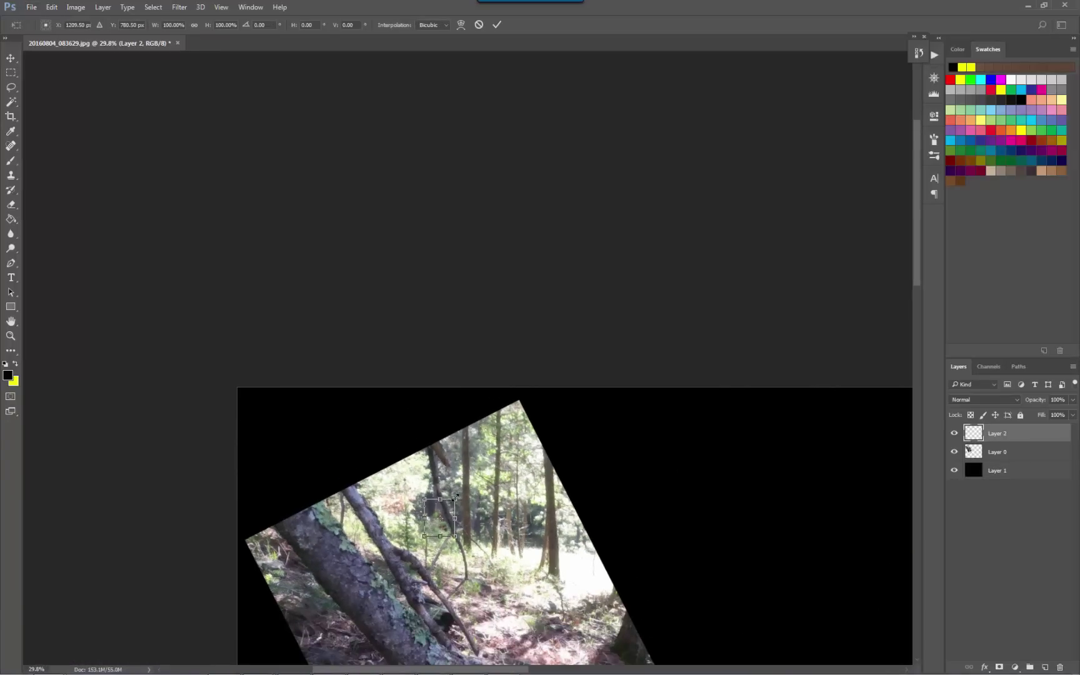
{"action": "left_click_drag", "start_coordinate": [452, 503], "coordinate": [590, 414]}
{"action": "scroll", "coordinate": [556, 457], "scroll_direction": "down", "scroll_amount": 3}
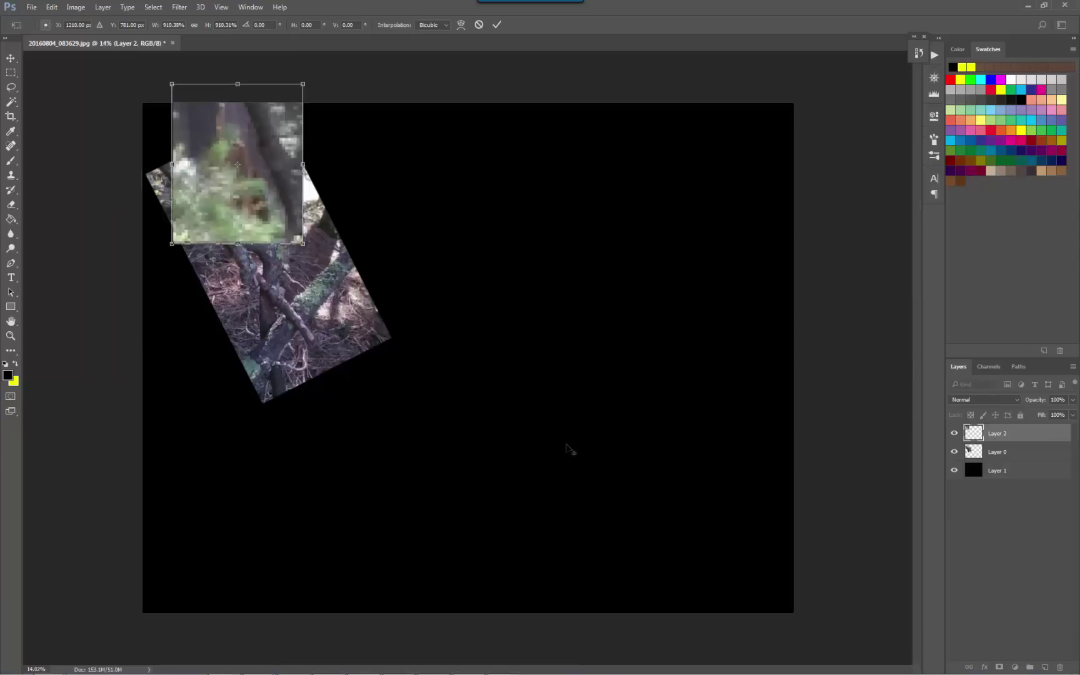
{"action": "left_click_drag", "start_coordinate": [275, 190], "coordinate": [469, 210]}
{"action": "scroll", "coordinate": [335, 158], "scroll_direction": "up", "scroll_amount": 2}
{"action": "scroll", "coordinate": [362, 202], "scroll_direction": "up", "scroll_amount": 2}
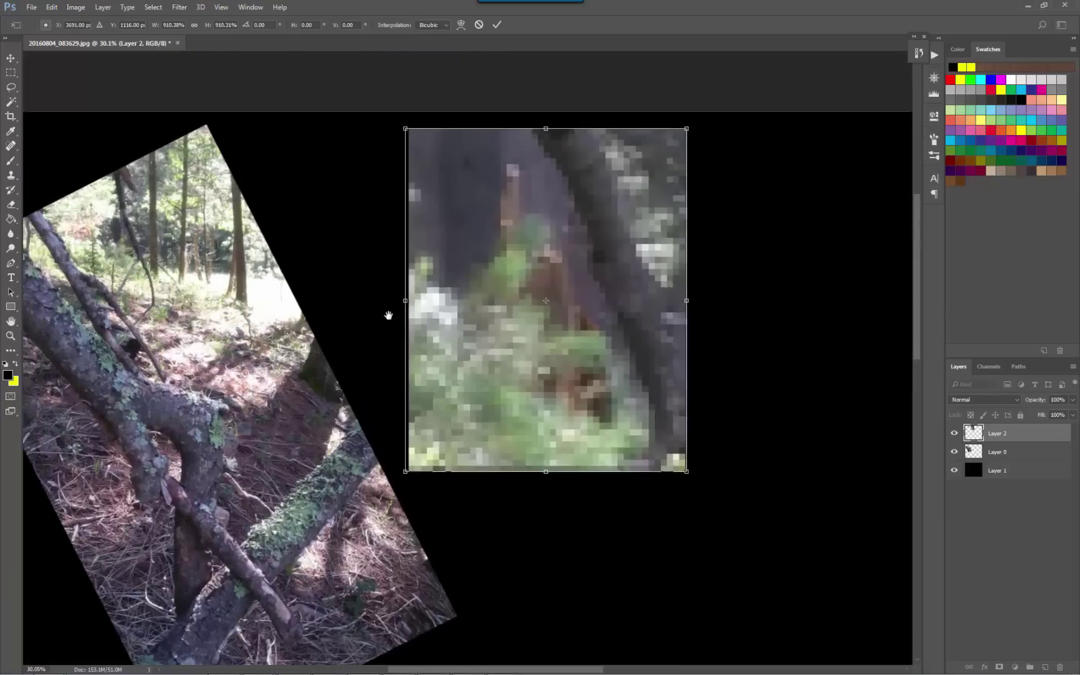
{"action": "left_click_drag", "start_coordinate": [476, 325], "coordinate": [481, 321]}
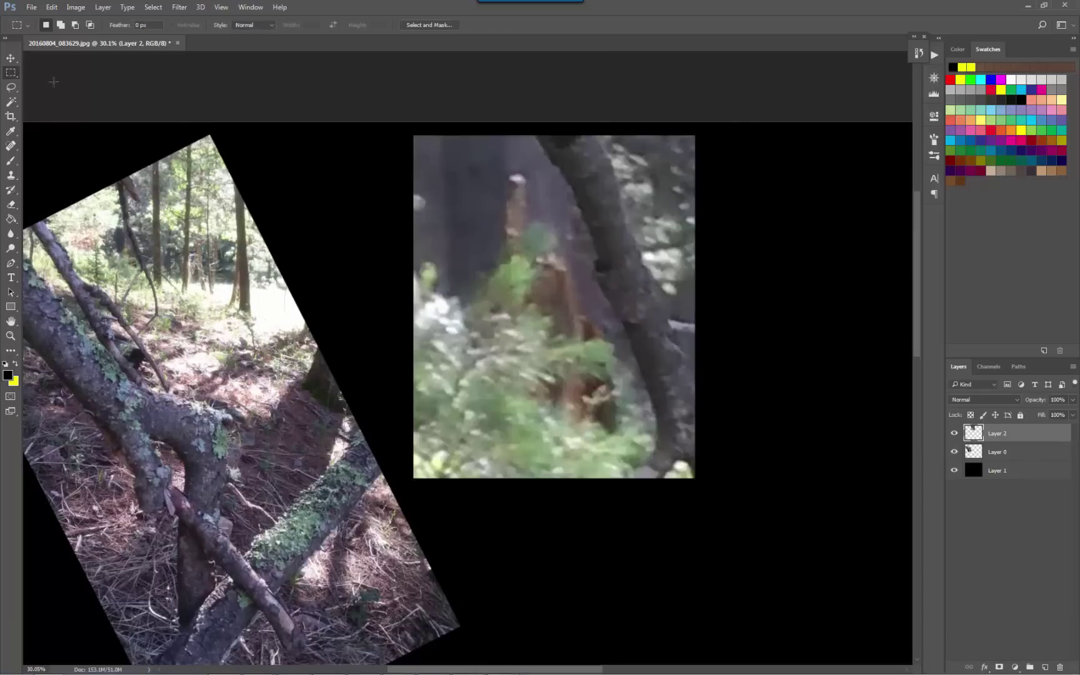
{"action": "left_click", "coordinate": [11, 58]}
{"action": "left_click_drag", "start_coordinate": [519, 373], "coordinate": [516, 366]}
{"action": "scroll", "coordinate": [276, 311], "scroll_direction": "up", "scroll_amount": 3}
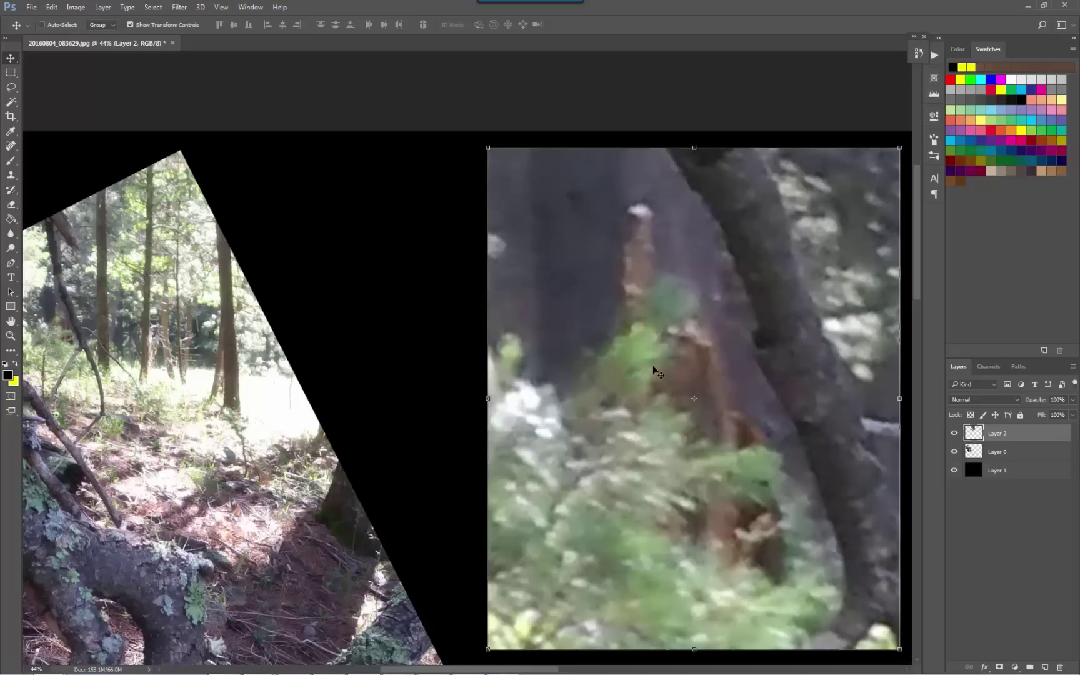
{"action": "left_click_drag", "start_coordinate": [743, 356], "coordinate": [484, 341]}
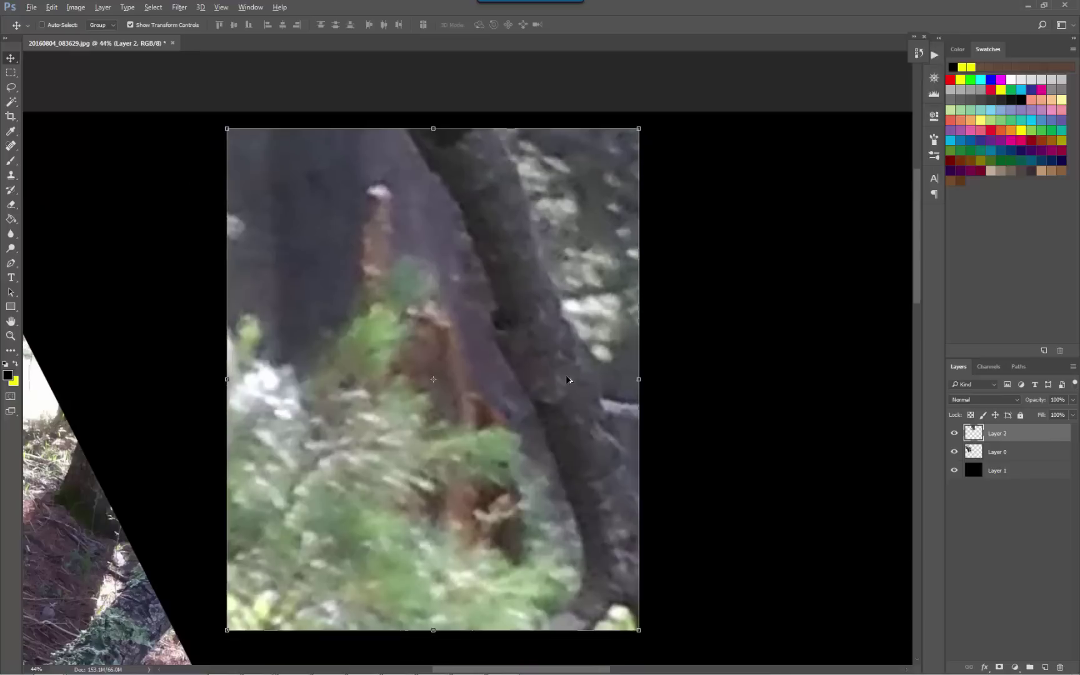
{"action": "scroll", "coordinate": [549, 365], "scroll_direction": "down", "scroll_amount": 1}
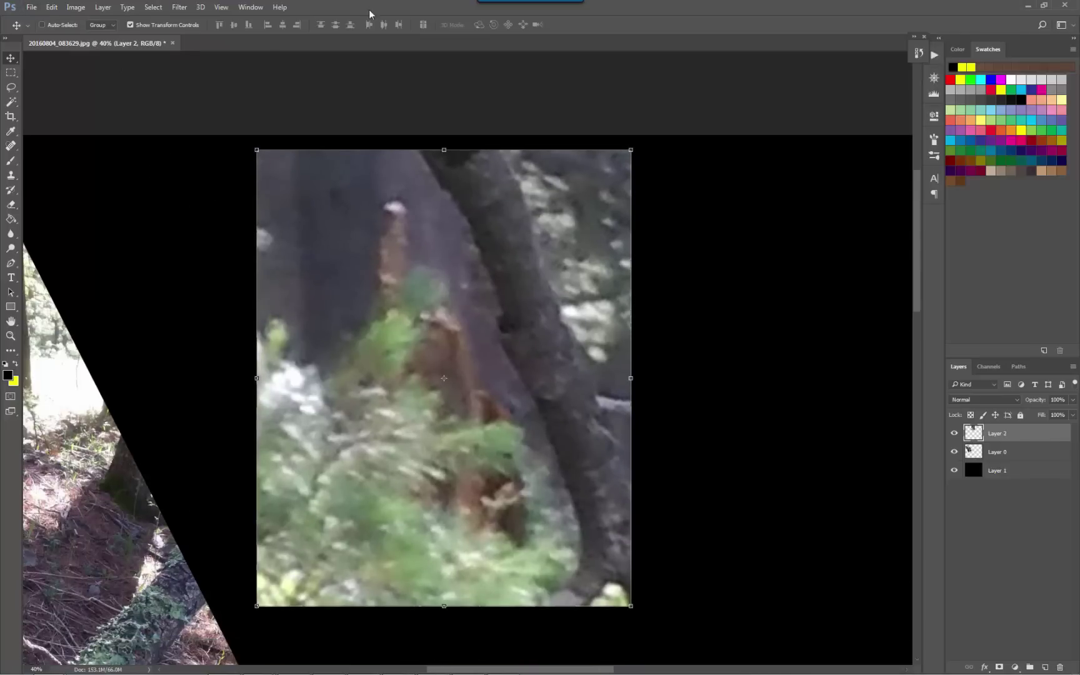
Apply Brightness/Contrast to the enlarged crop with contrast 100 and brightness -6
{"action": "left_click", "coordinate": [76, 7]}
{"action": "mouse_move", "coordinate": [94, 36]}
{"action": "left_click", "coordinate": [225, 35]}
{"action": "left_click_drag", "start_coordinate": [448, 242], "coordinate": [829, 196]}
{"action": "left_click_drag", "start_coordinate": [770, 224], "coordinate": [841, 244]}
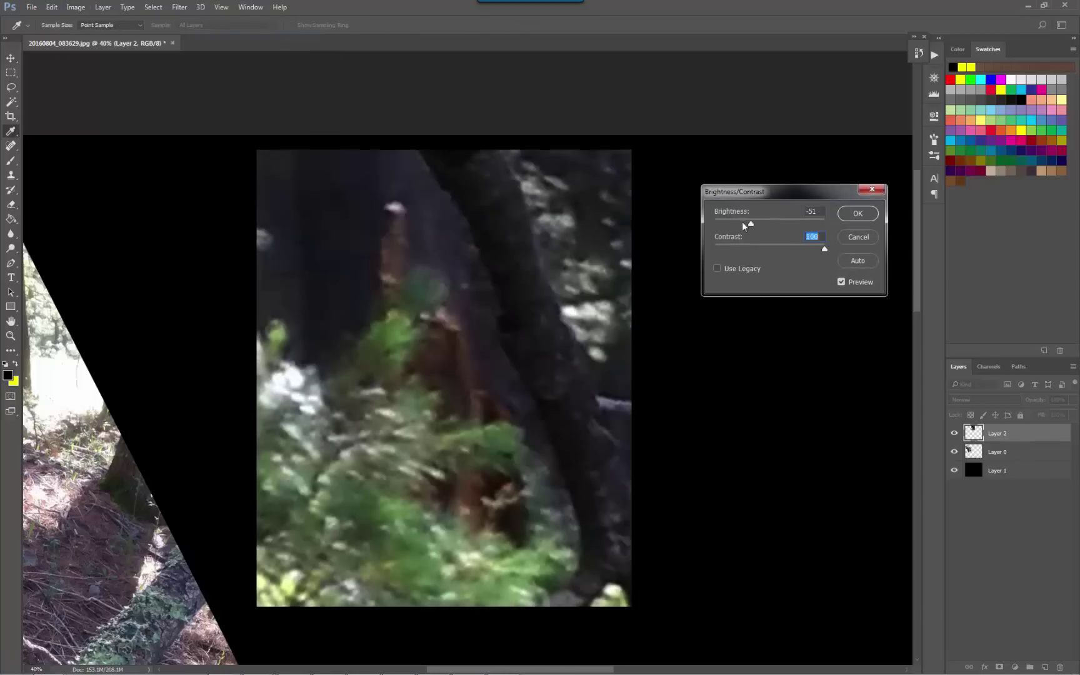
{"action": "left_click_drag", "start_coordinate": [746, 223], "coordinate": [767, 224]}
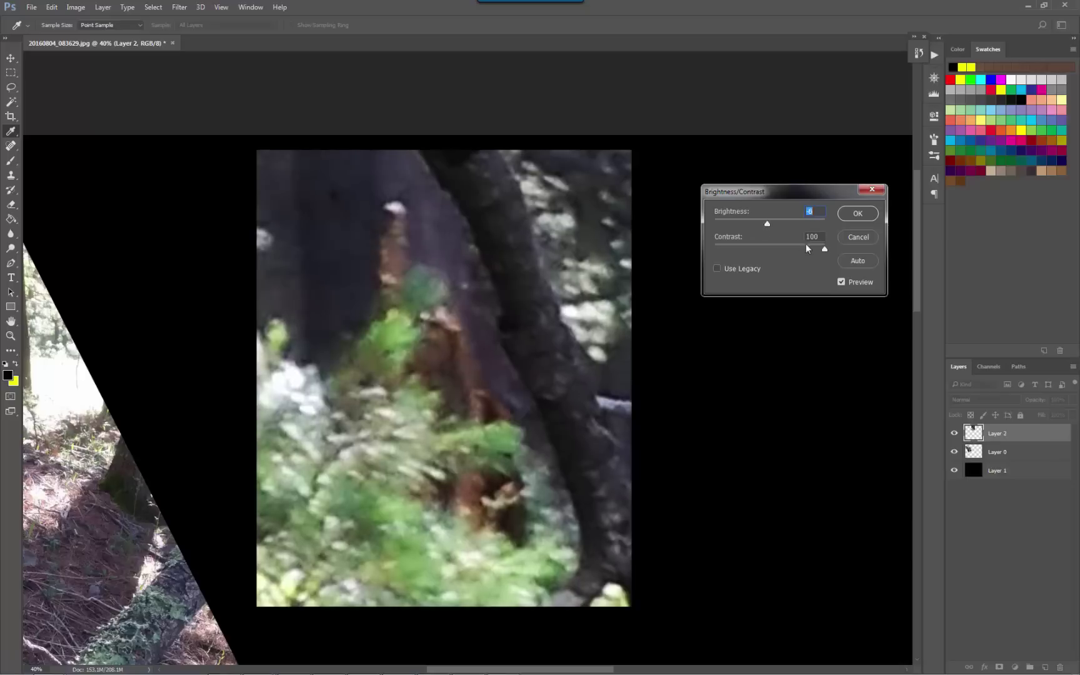
{"action": "left_click", "coordinate": [856, 214]}
{"action": "key", "text": "v"}
Reopen Brightness/Contrast and set Brightness 38, Contrast 40 on the crop
{"action": "left_click", "coordinate": [75, 7]}
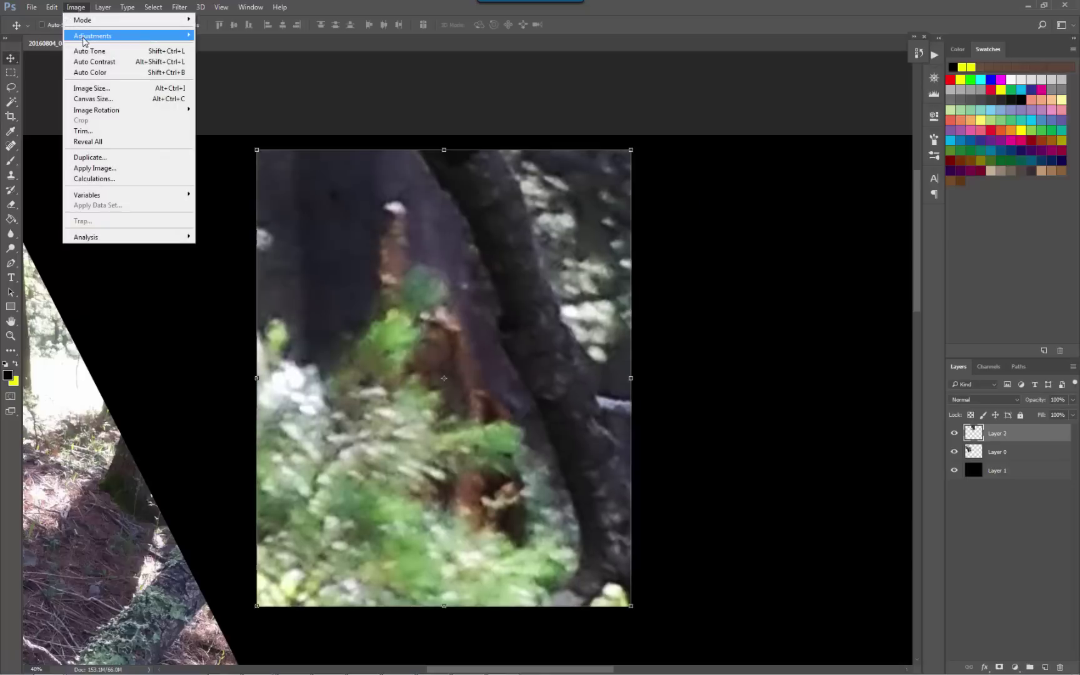
{"action": "mouse_move", "coordinate": [84, 42]}
{"action": "left_click", "coordinate": [219, 36]}
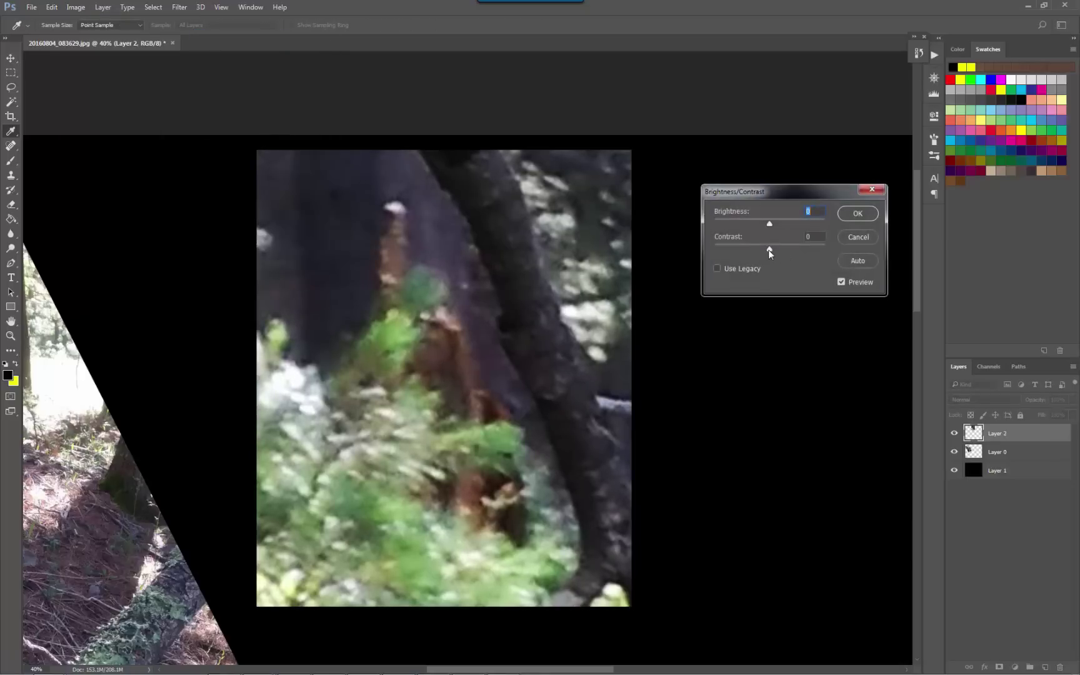
{"action": "left_click_drag", "start_coordinate": [768, 221], "coordinate": [792, 252]}
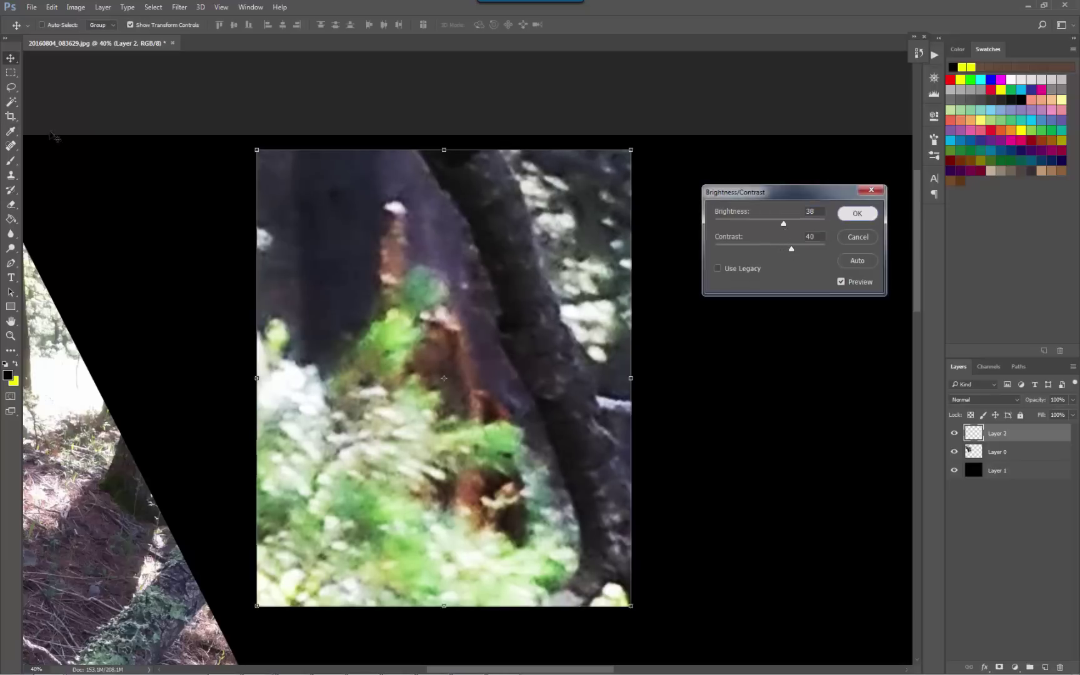
Commit the brightness change, then apply Shadows/Highlights: Shadows 16%, Highlights 54%, Color -23
{"action": "left_click", "coordinate": [850, 215]}
{"action": "key", "text": "v"}
{"action": "left_click", "coordinate": [75, 7]}
{"action": "mouse_move", "coordinate": [77, 37]}
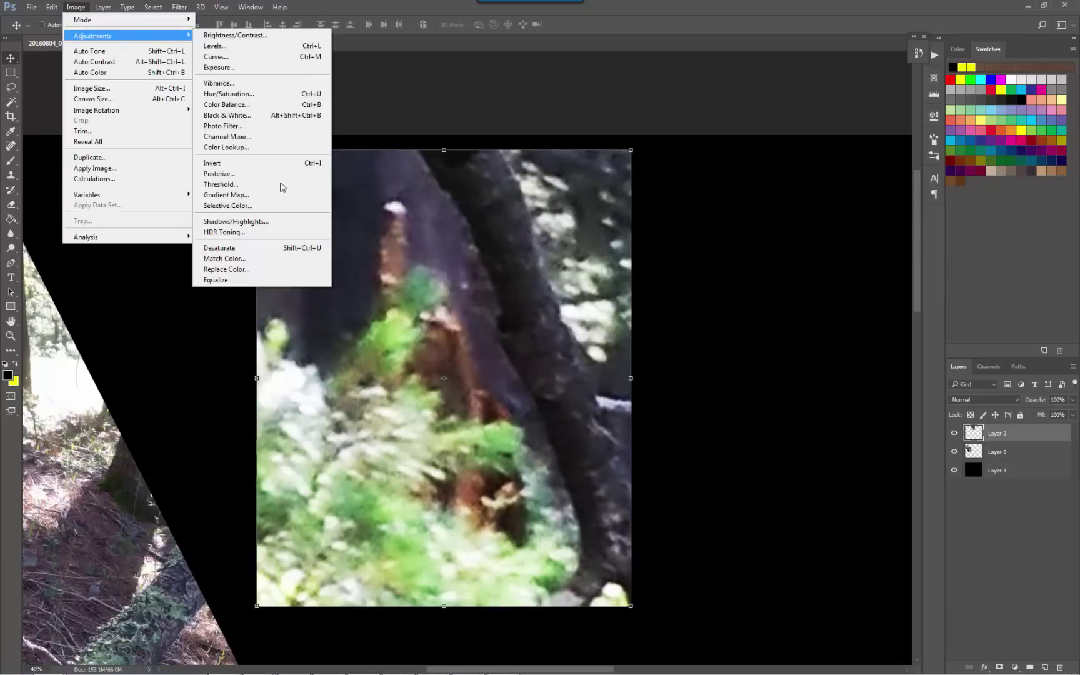
{"action": "left_click", "coordinate": [272, 222]}
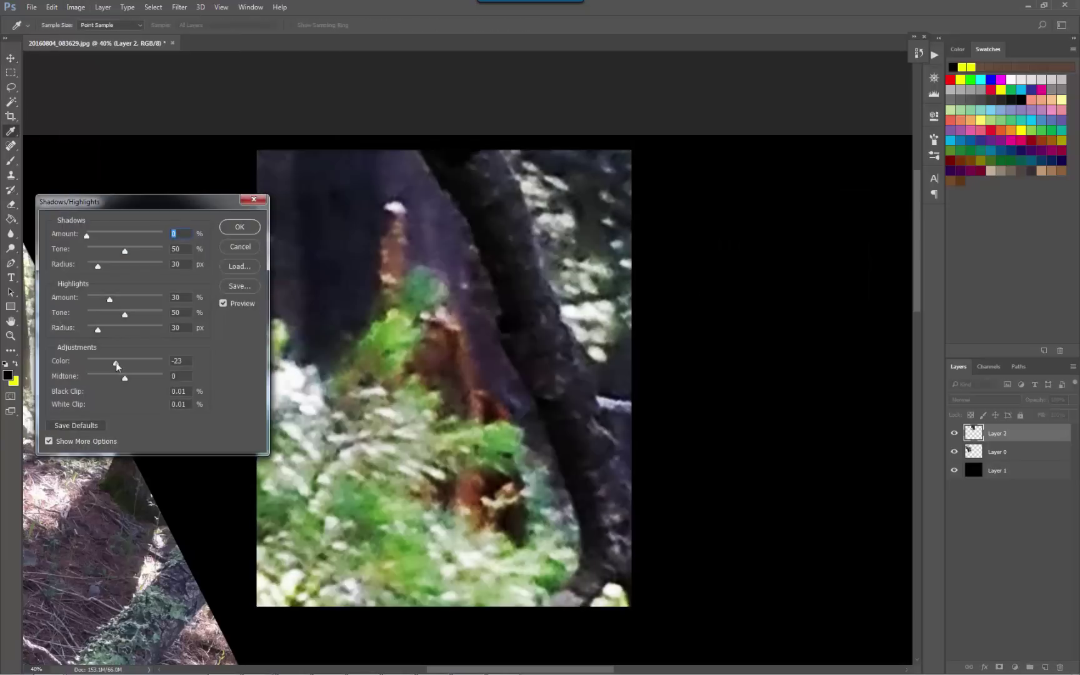
{"action": "mouse_move", "coordinate": [110, 299]}
{"action": "left_mouse_down"}
{"action": "mouse_move", "coordinate": [95, 302]}
{"action": "mouse_move", "coordinate": [137, 303]}
{"action": "mouse_move", "coordinate": [127, 299]}
{"action": "left_mouse_up"}
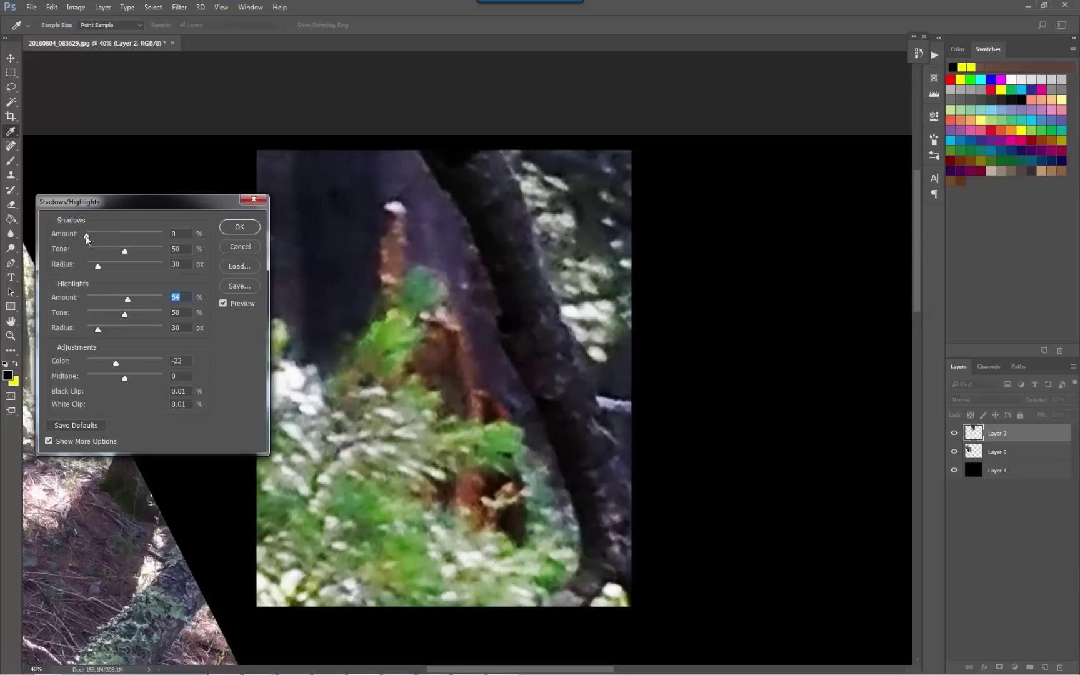
{"action": "left_click_drag", "start_coordinate": [86, 235], "coordinate": [96, 235]}
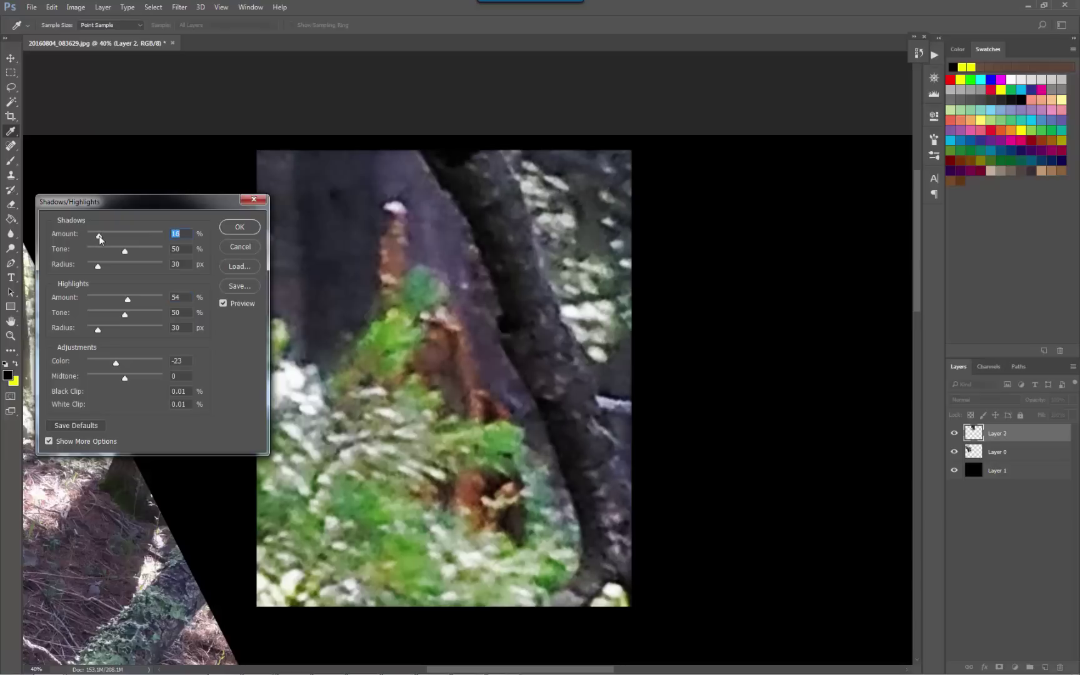
{"action": "left_click", "coordinate": [239, 226]}
{"action": "key", "text": "v"}
{"action": "scroll", "coordinate": [439, 375], "scroll_direction": "up", "scroll_amount": 2}
{"action": "scroll", "coordinate": [475, 395], "scroll_direction": "down", "scroll_amount": 4}
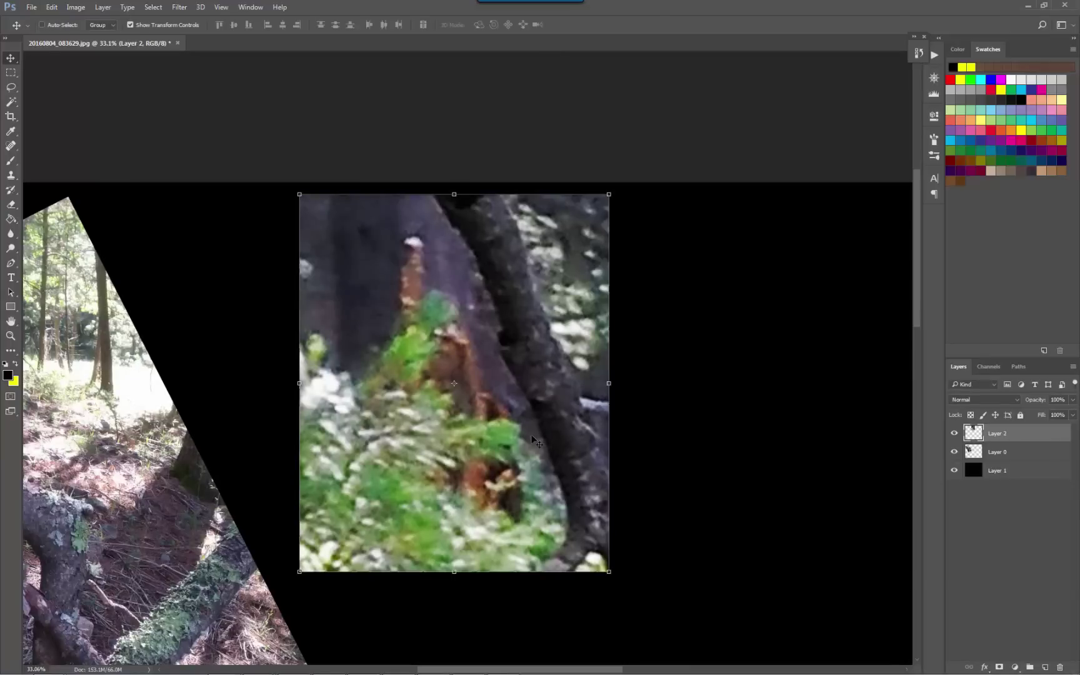
Select a tight area around the figure and copy it onto a new Layer 3
{"action": "left_click_drag", "start_coordinate": [547, 444], "coordinate": [441, 423]}
{"action": "left_click", "coordinate": [11, 72]}
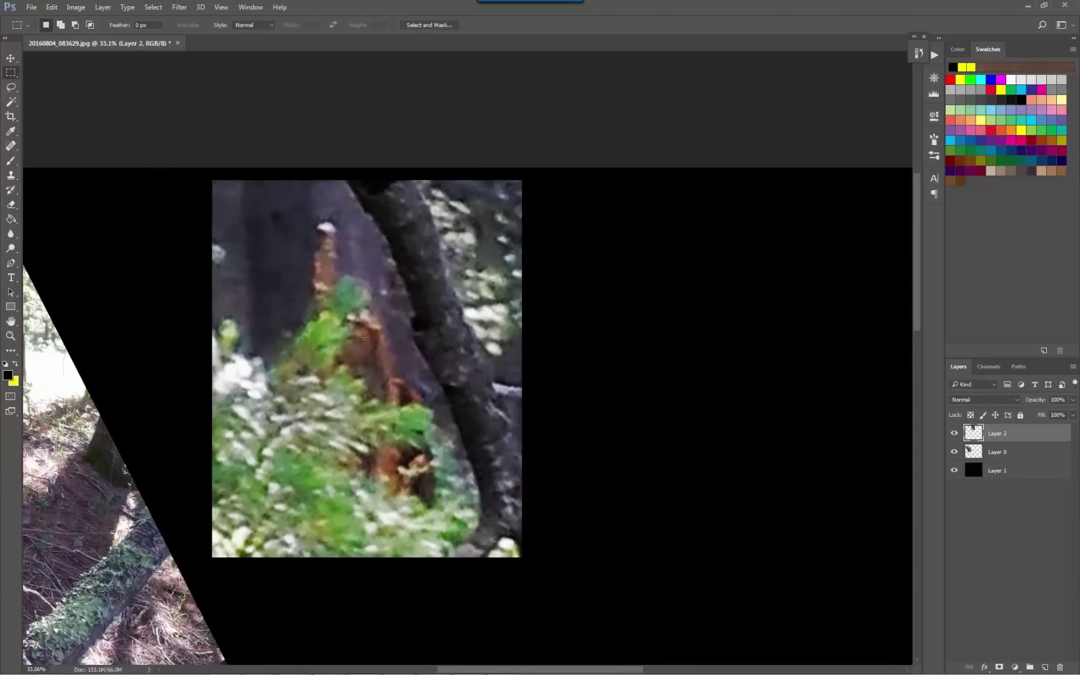
{"action": "left_click_drag", "start_coordinate": [313, 292], "coordinate": [402, 390]}
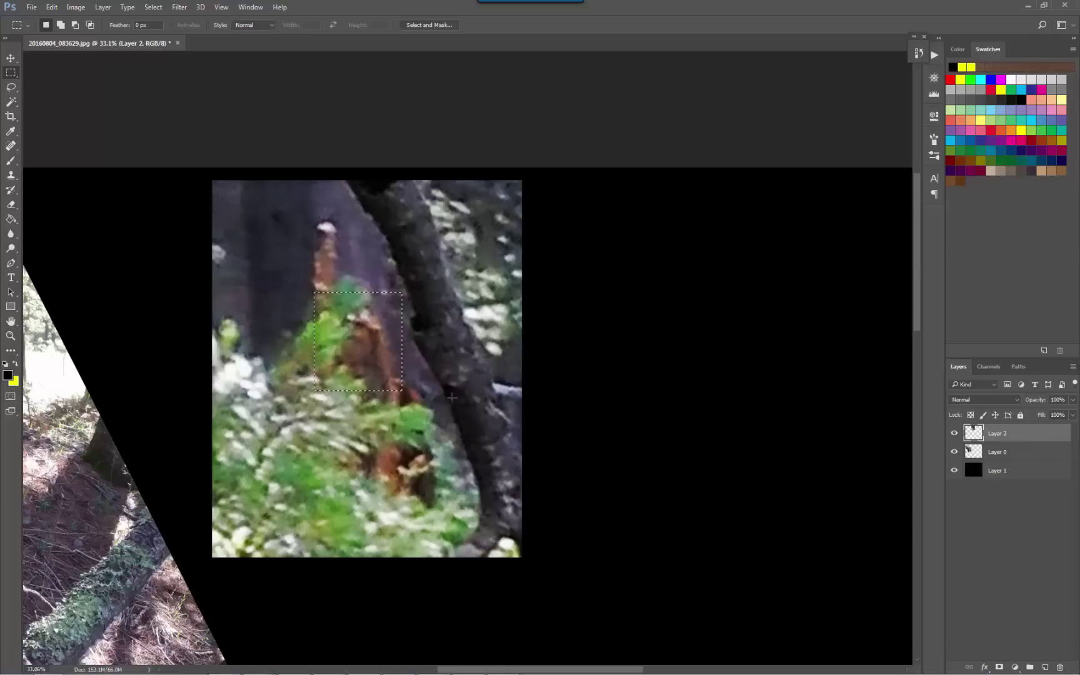
{"action": "right_click", "coordinate": [354, 331]}
{"action": "left_click", "coordinate": [393, 420]}
Scale Layer 3 up about 308% and place it right of the first crop
{"action": "key", "text": "ctrl+t"}
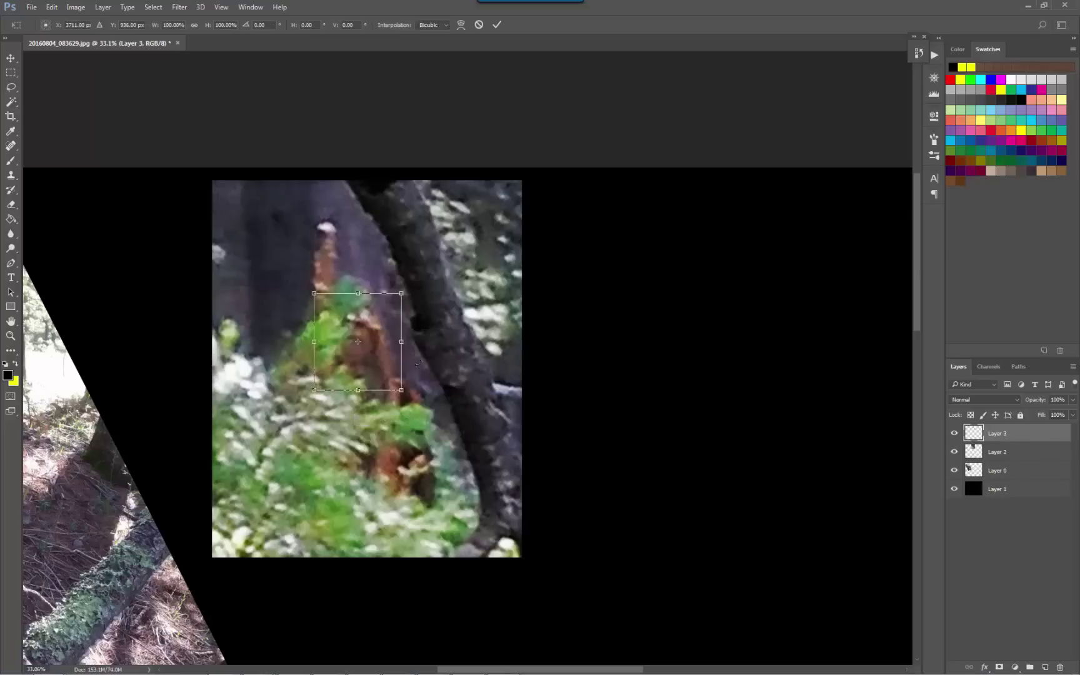
{"action": "left_click_drag", "start_coordinate": [405, 395], "coordinate": [494, 480]}
{"action": "left_click_drag", "start_coordinate": [365, 413], "coordinate": [675, 401]}
{"action": "key", "text": "Return"}
{"action": "key", "text": "m"}
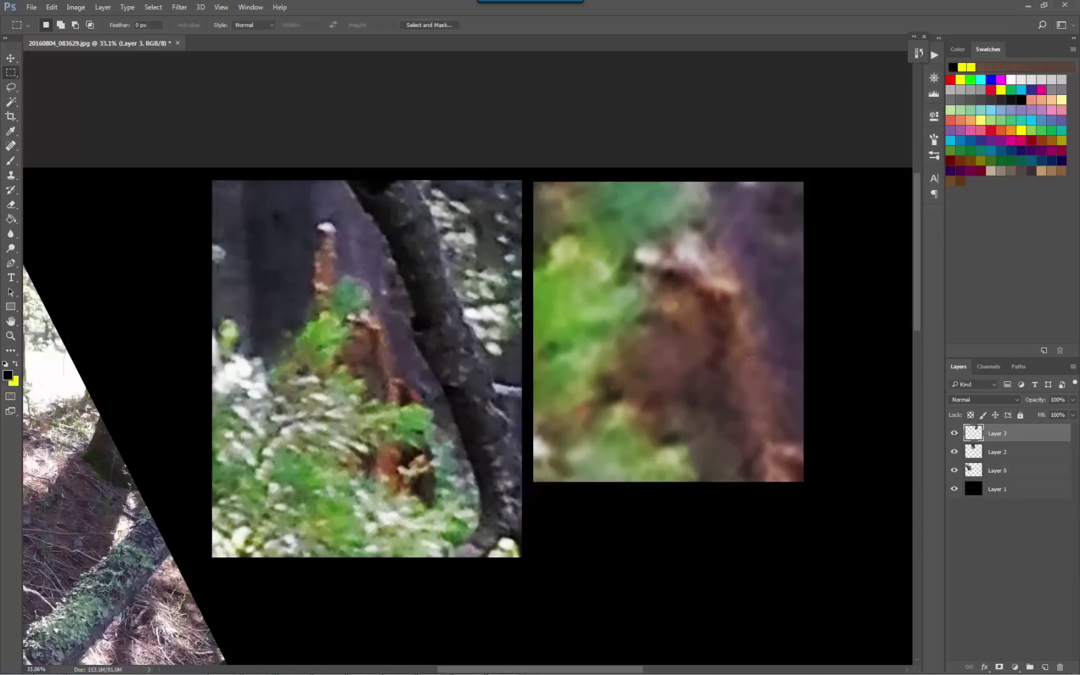
{"action": "left_click", "coordinate": [11, 57]}
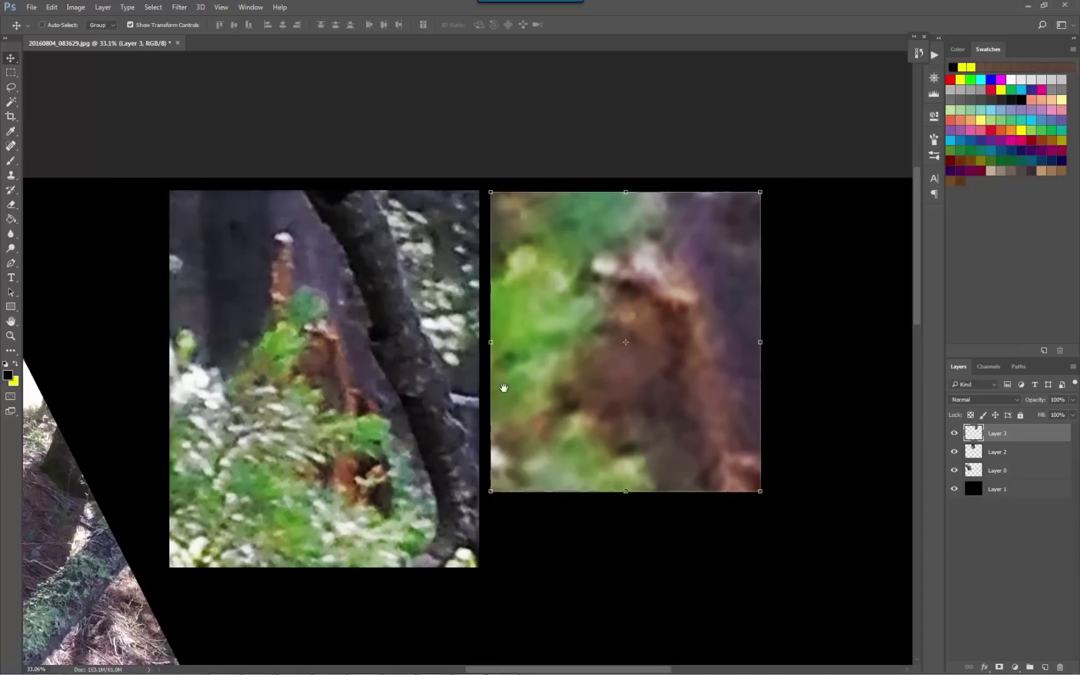
Darken the tight crop on Layer 3 to -44 brightness via Brightness/Contrast
{"action": "left_click", "coordinate": [102, 8]}
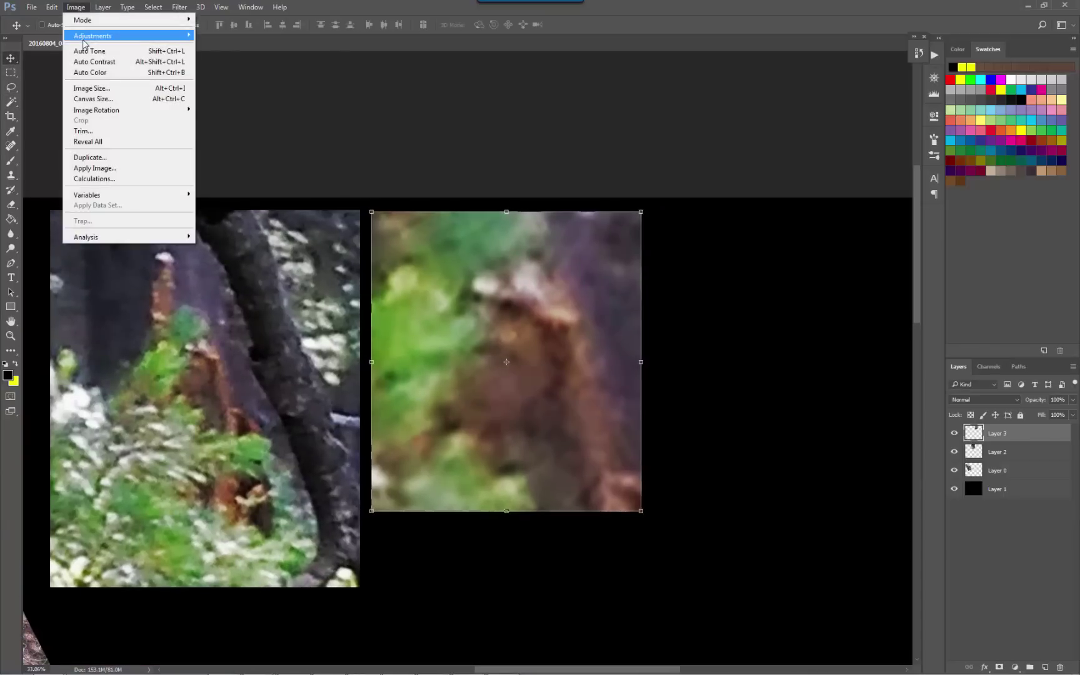
{"action": "mouse_move", "coordinate": [85, 36]}
{"action": "left_click", "coordinate": [225, 35]}
{"action": "left_click_drag", "start_coordinate": [773, 229], "coordinate": [826, 249]}
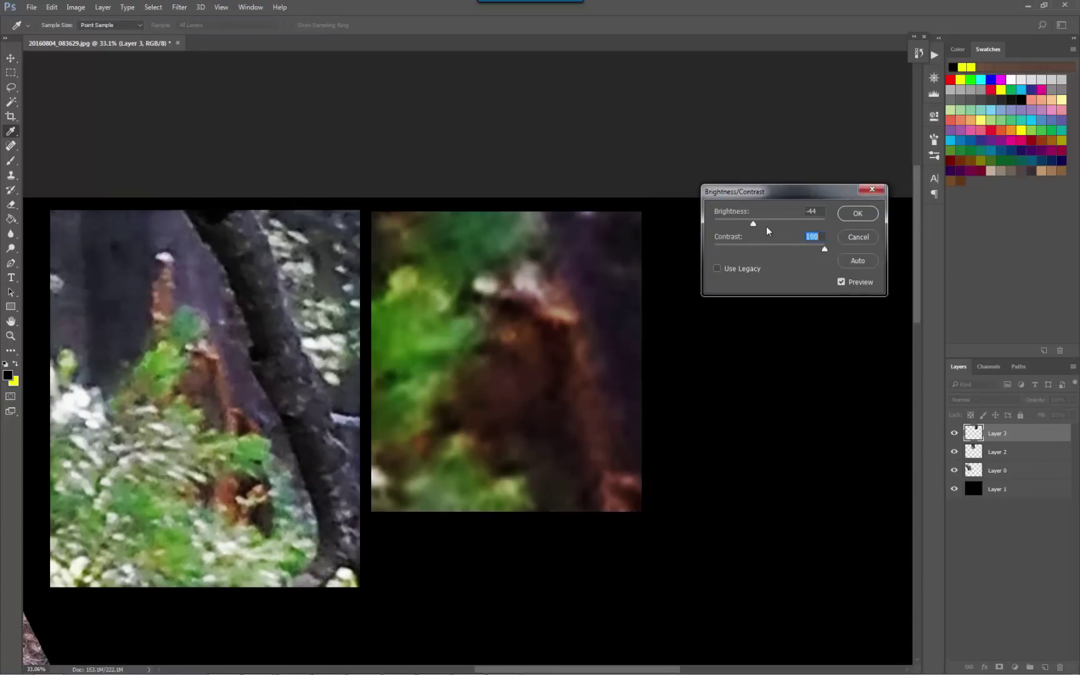
{"action": "left_click", "coordinate": [762, 222]}
{"action": "key", "text": "Return"}
{"action": "key", "text": "v"}
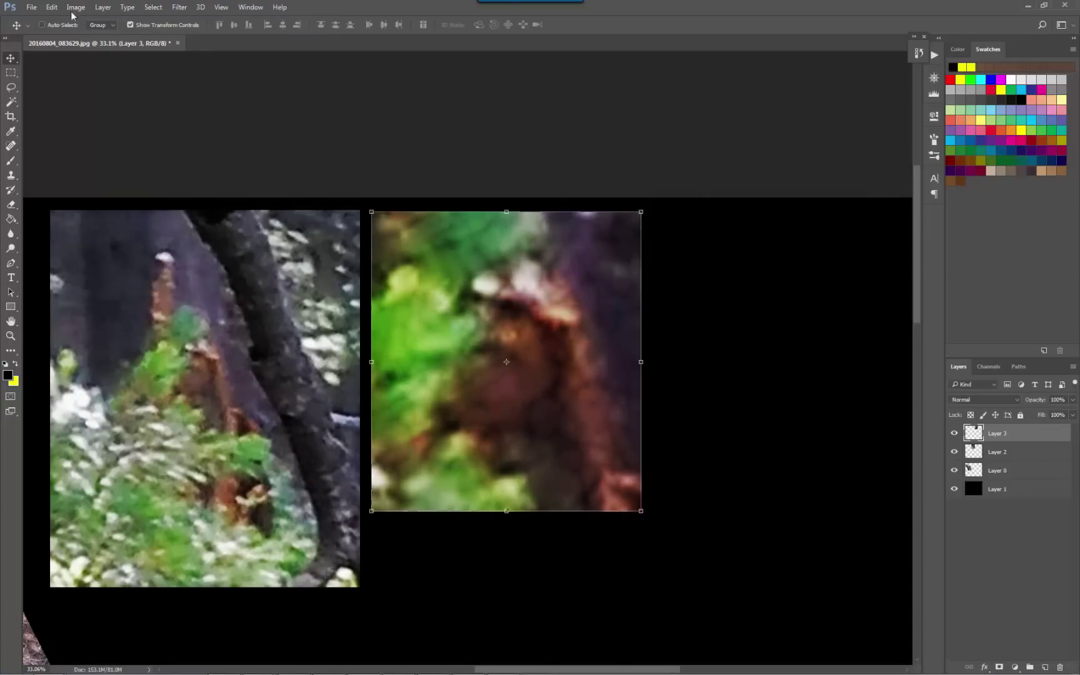
Convert the tight crop on Layer 3 to grayscale
{"action": "left_click", "coordinate": [102, 7]}
{"action": "mouse_move", "coordinate": [84, 36]}
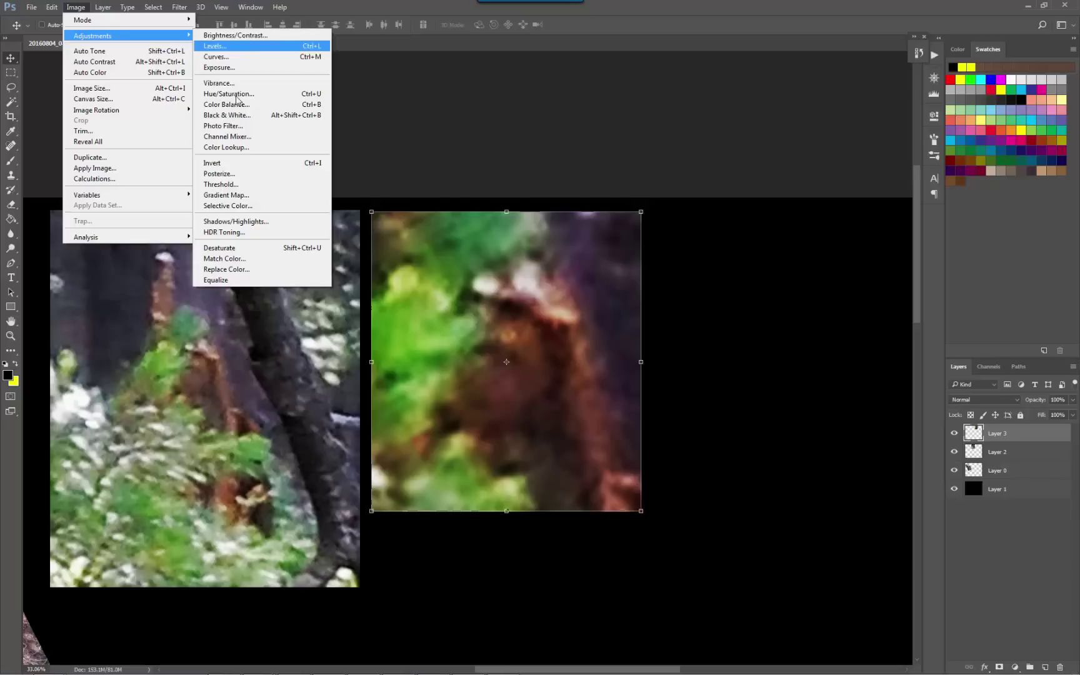
{"action": "left_click", "coordinate": [255, 249]}
Brighten the grayscale crop with a second Brightness/Contrast adjustment
{"action": "left_click", "coordinate": [80, 8]}
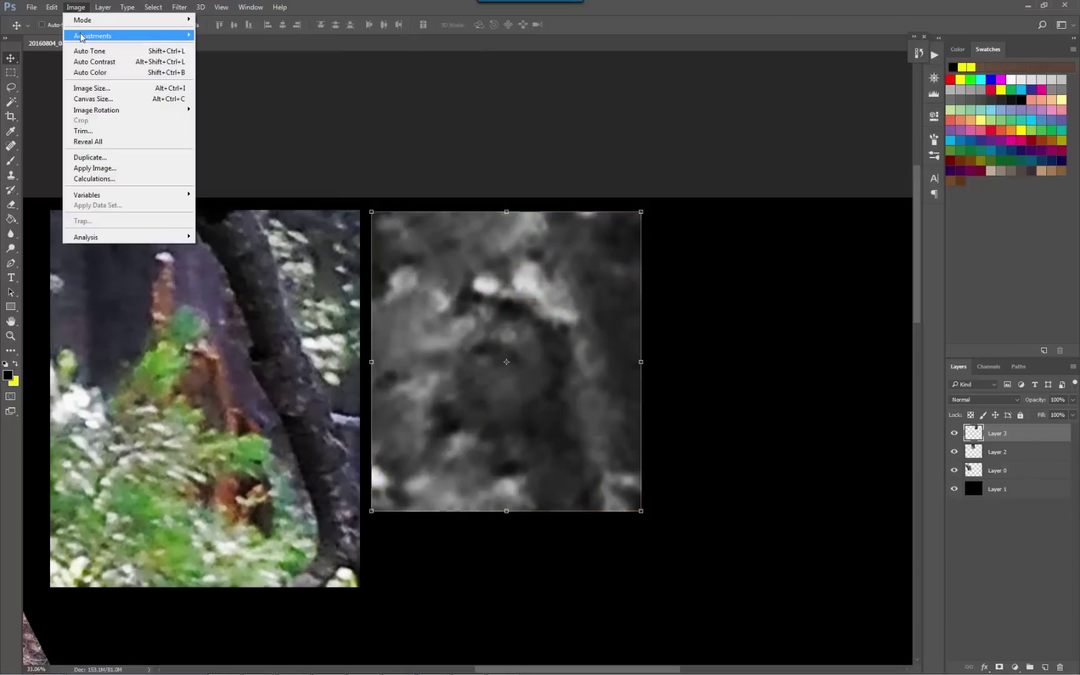
{"action": "mouse_move", "coordinate": [85, 37]}
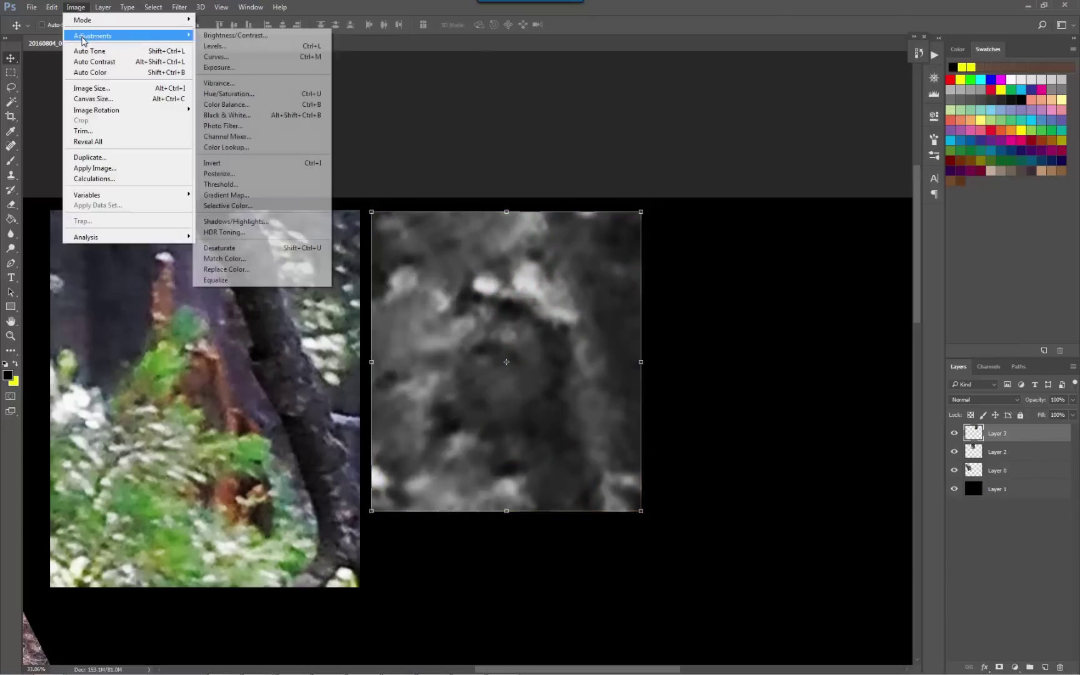
{"action": "left_click", "coordinate": [275, 36]}
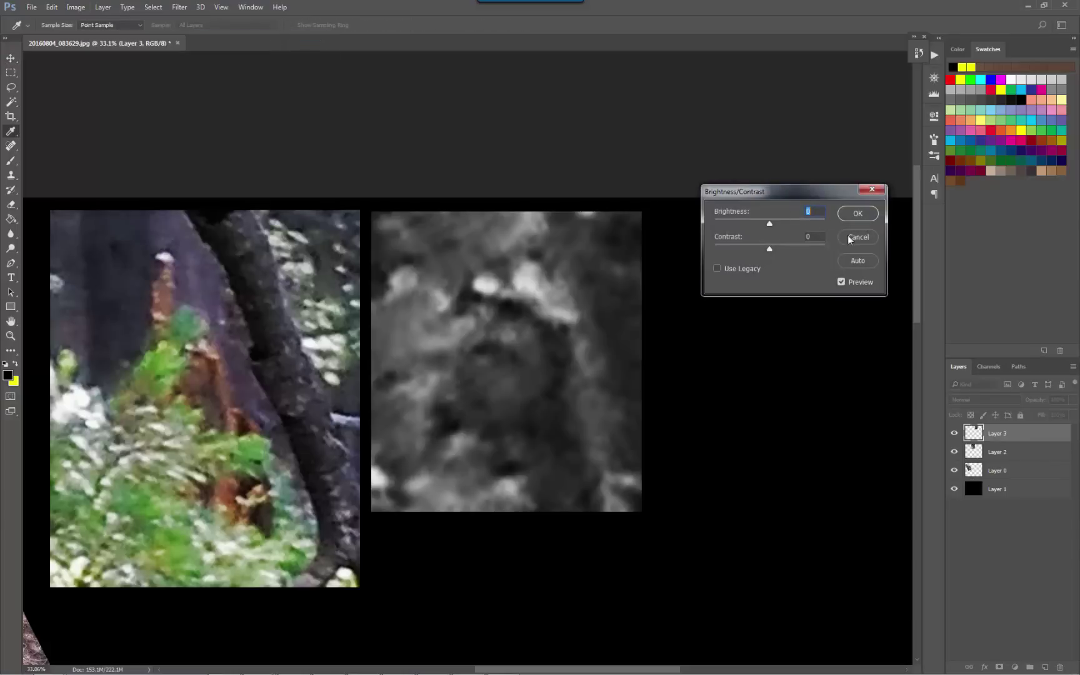
{"action": "left_click_drag", "start_coordinate": [774, 224], "coordinate": [788, 222]}
{"action": "left_click", "coordinate": [857, 213]}
{"action": "key", "text": "v"}
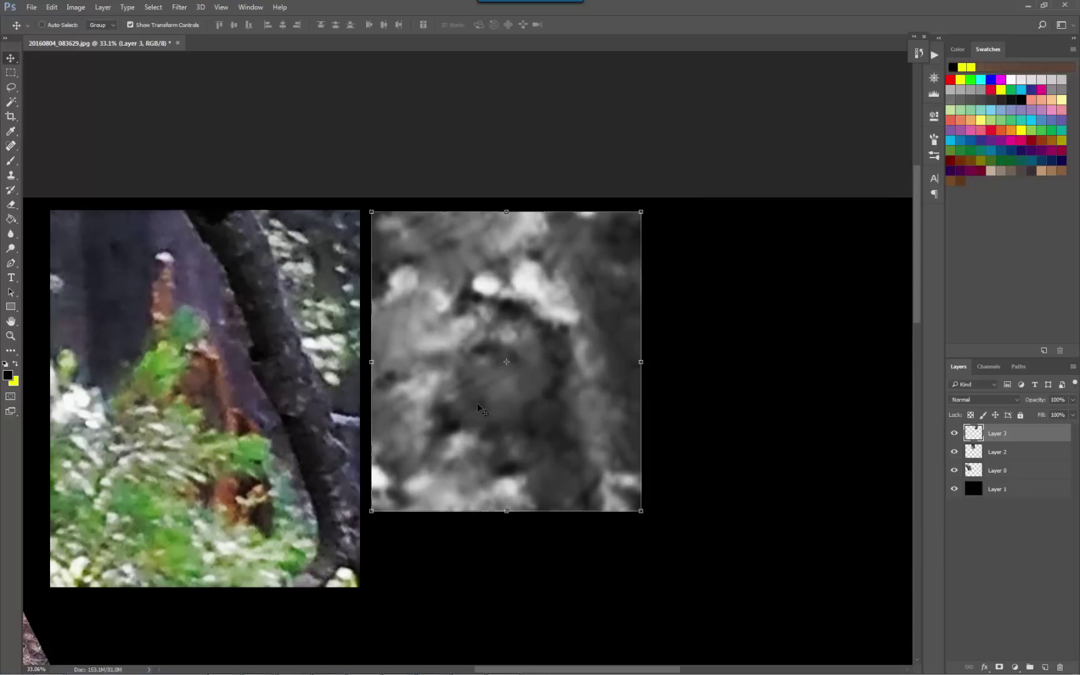
{"action": "scroll", "coordinate": [414, 422], "scroll_direction": "left", "scroll_amount": 4}
{"action": "scroll", "coordinate": [354, 383], "scroll_direction": "up", "scroll_amount": 3}
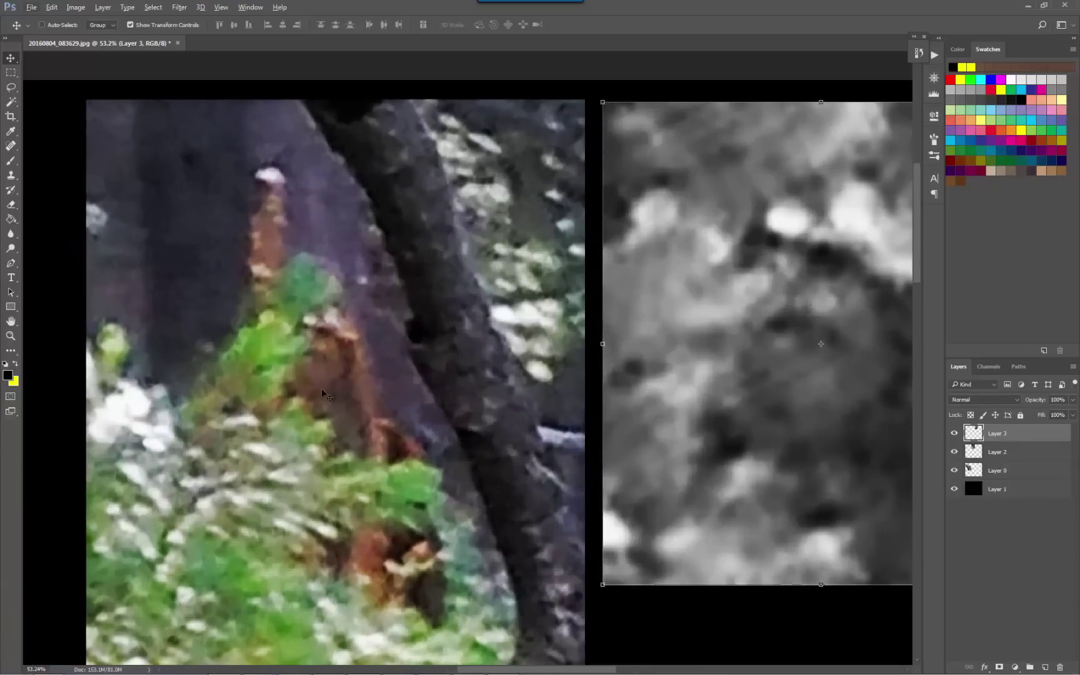
{"action": "scroll", "coordinate": [315, 395], "scroll_direction": "up", "scroll_amount": 2}
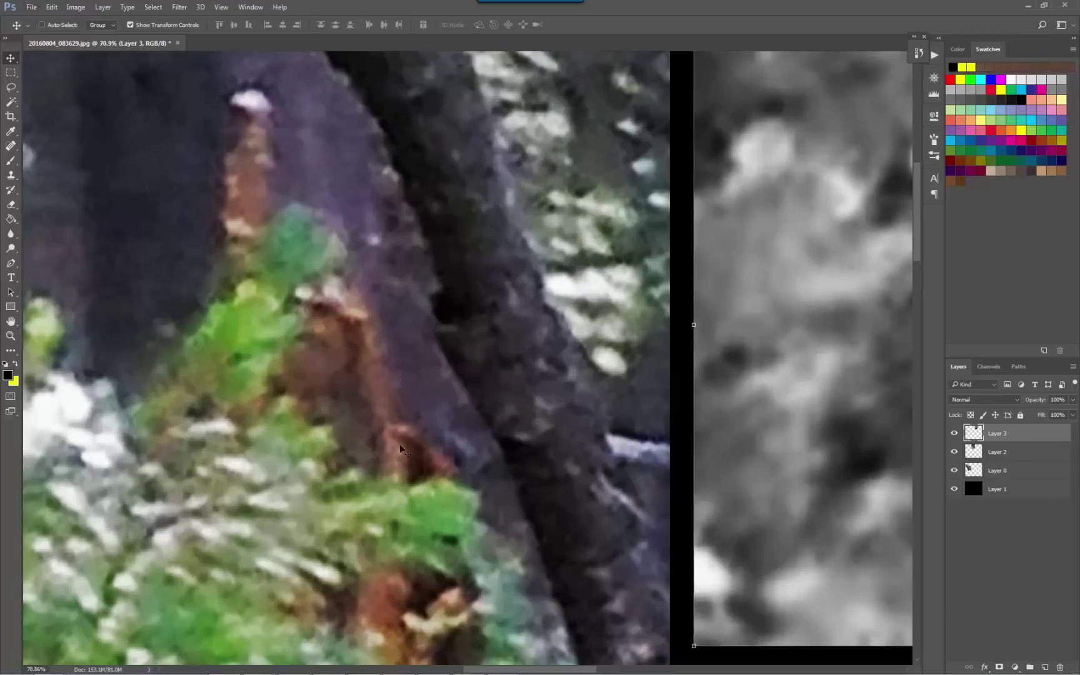
{"action": "scroll", "coordinate": [388, 404], "scroll_direction": "down", "scroll_amount": 3}
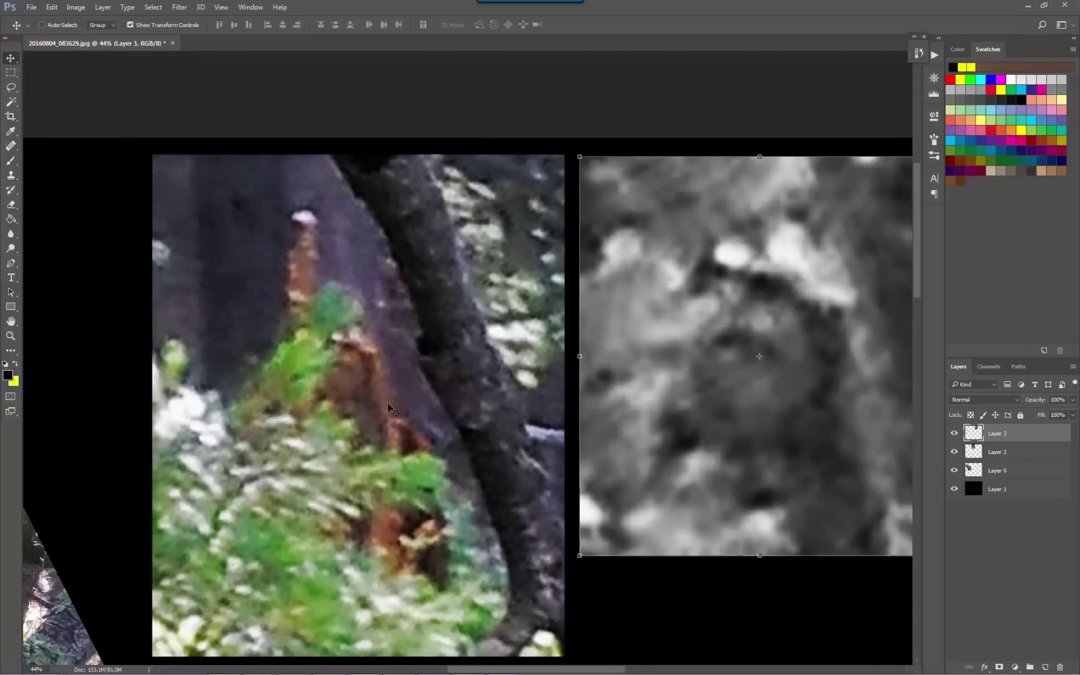
{"action": "scroll", "coordinate": [388, 405], "scroll_direction": "down", "scroll_amount": 3}
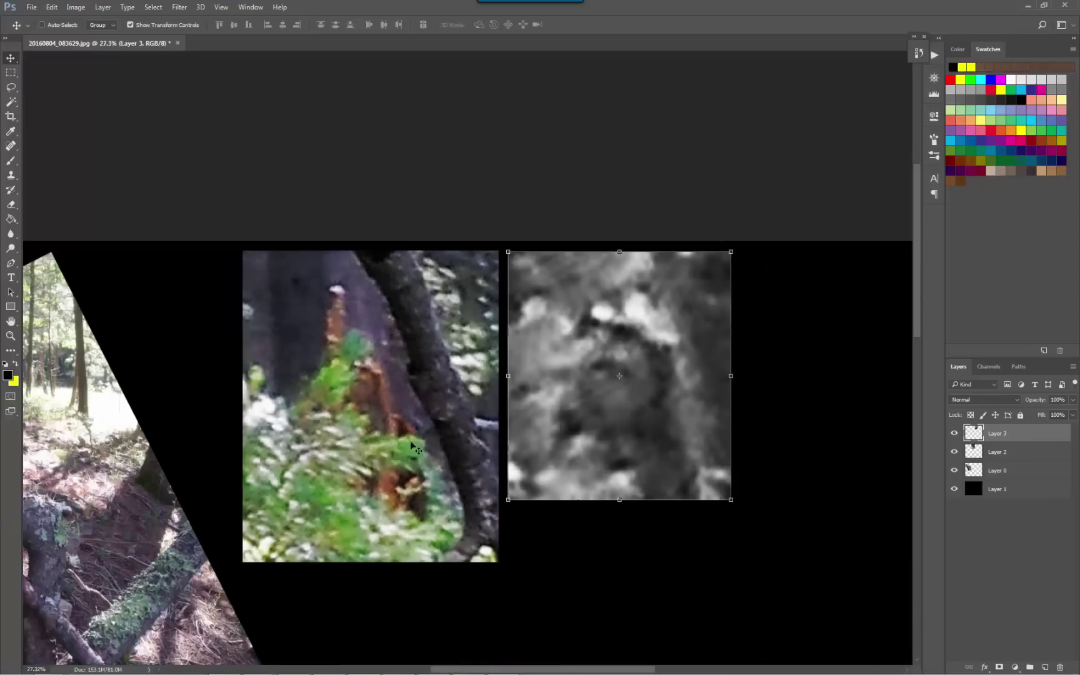
{"action": "scroll", "coordinate": [403, 438], "scroll_direction": "up", "scroll_amount": 1}
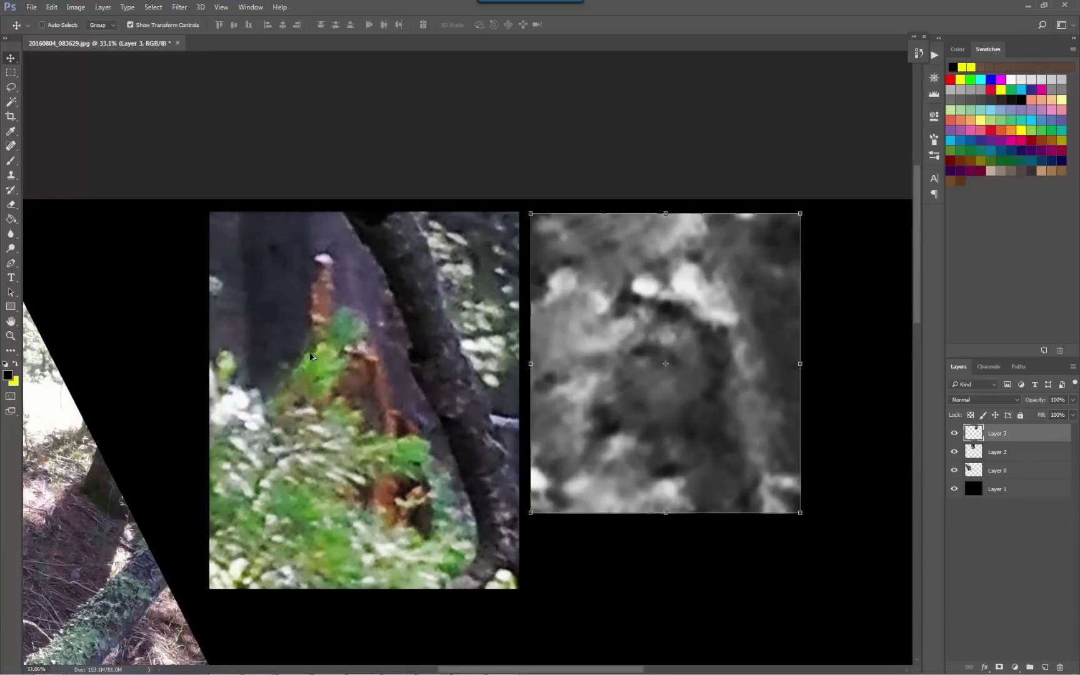
{"action": "left_click_drag", "start_coordinate": [275, 414], "coordinate": [585, 399]}
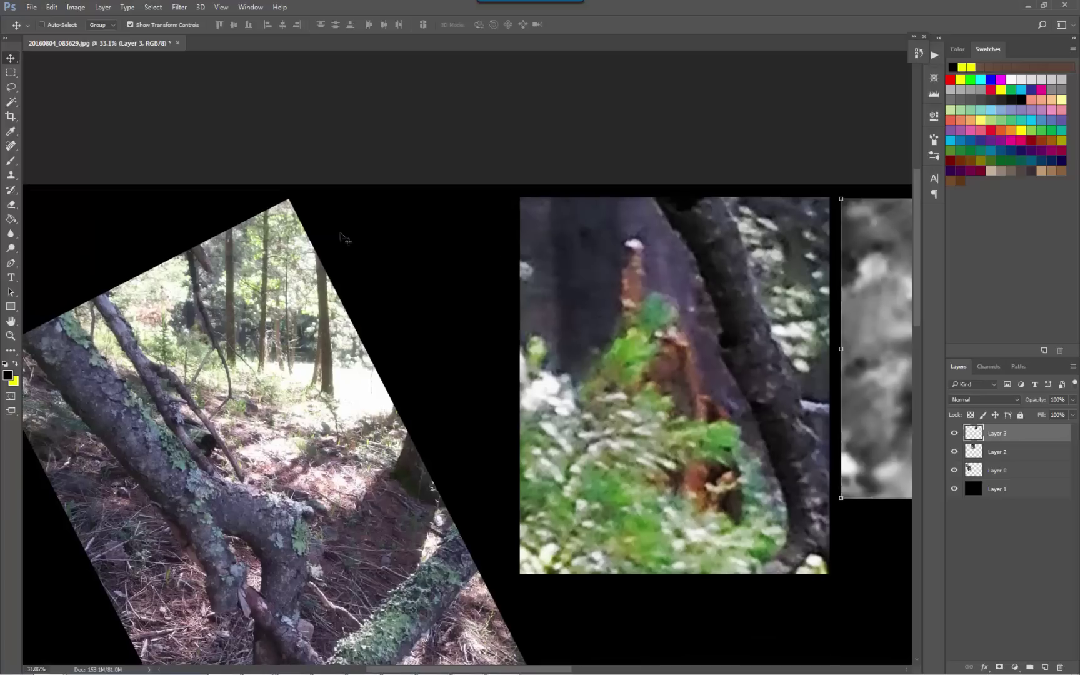
{"action": "scroll", "coordinate": [156, 320], "scroll_direction": "up", "scroll_amount": 6}
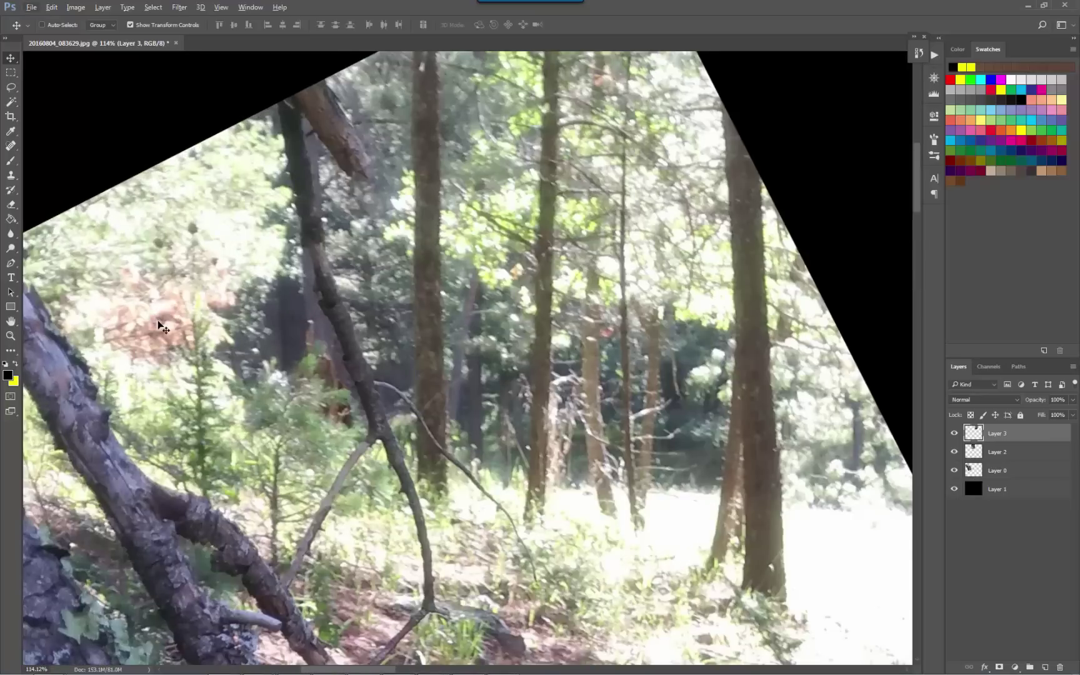
{"action": "left_click_drag", "start_coordinate": [220, 401], "coordinate": [449, 450]}
{"action": "scroll", "coordinate": [482, 393], "scroll_direction": "up", "scroll_amount": 3}
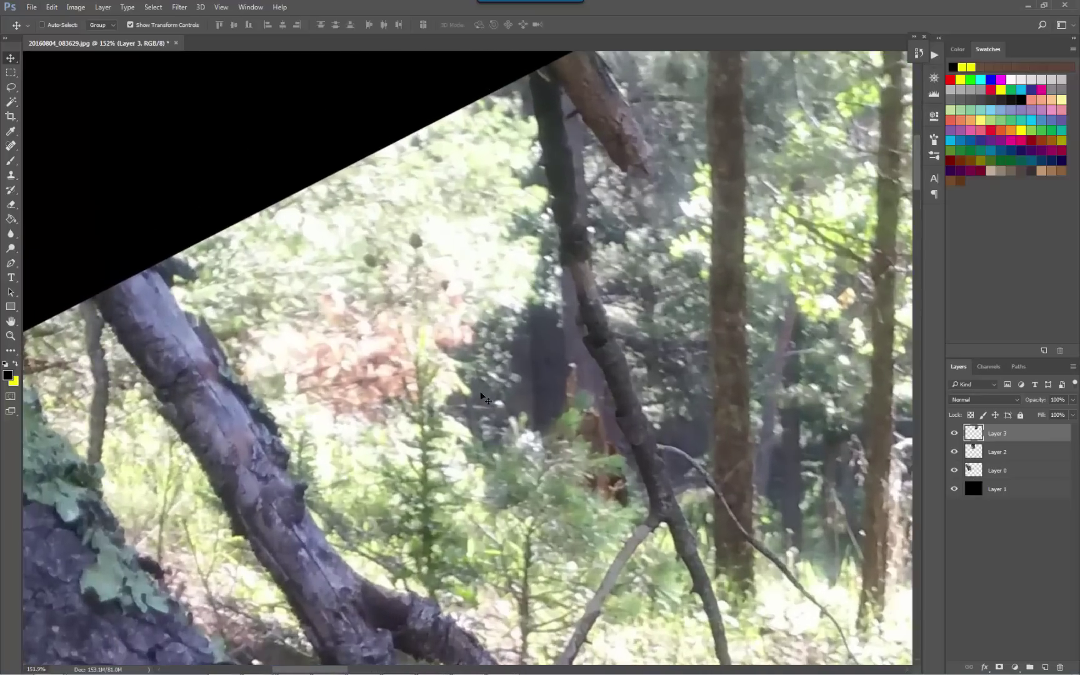
{"action": "left_click_drag", "start_coordinate": [661, 503], "coordinate": [517, 484]}
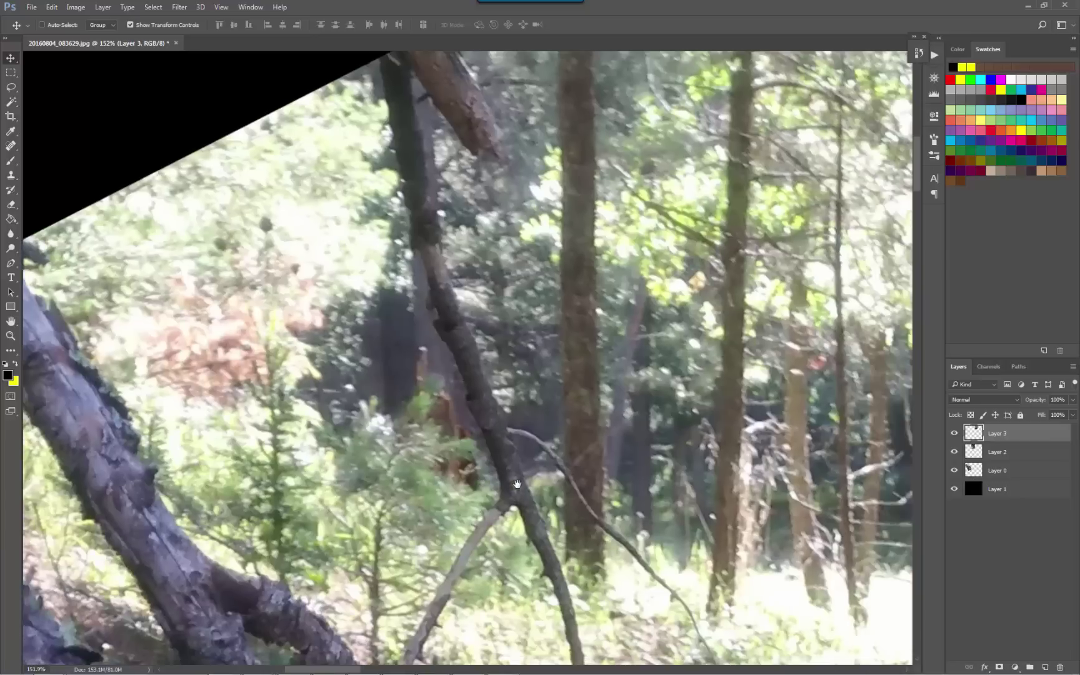
{"action": "scroll", "coordinate": [474, 478], "scroll_direction": "up", "scroll_amount": 3}
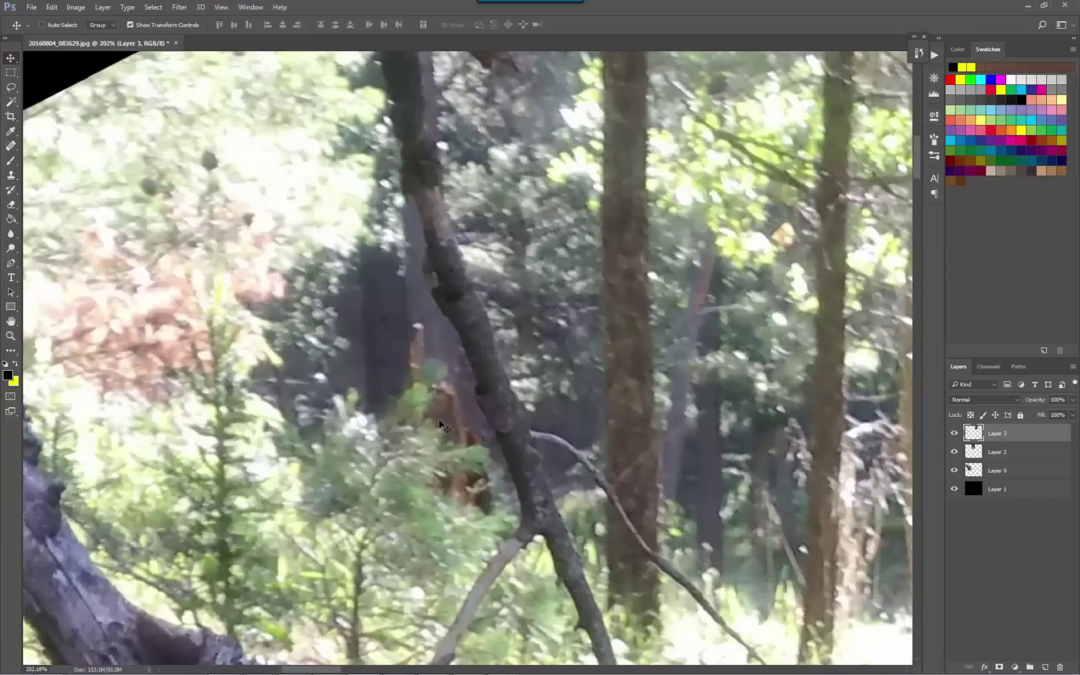
{"action": "scroll", "coordinate": [316, 445], "scroll_direction": "up", "scroll_amount": 2}
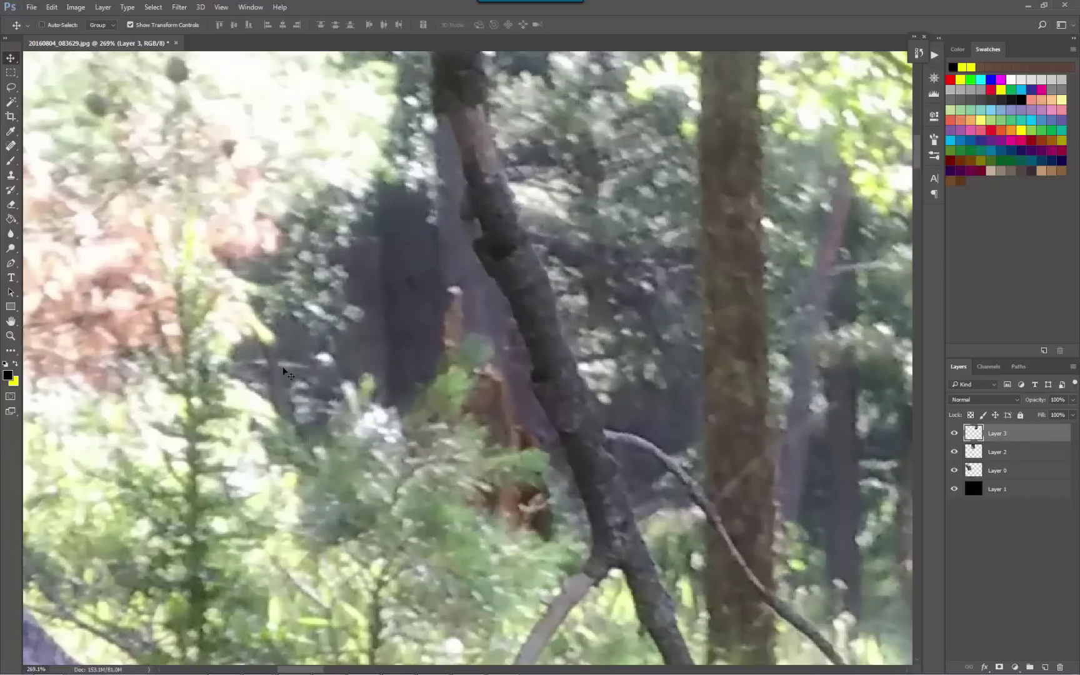
Marquee a small patch of the forest photo on Layer 0 and copy it to a new layer
{"action": "left_click", "coordinate": [11, 73]}
{"action": "left_click_drag", "start_coordinate": [253, 343], "coordinate": [291, 396]}
{"action": "right_click", "coordinate": [444, 302], "text": "ctrl"}
{"action": "left_click", "coordinate": [463, 320]}
{"action": "right_click", "coordinate": [312, 395]}
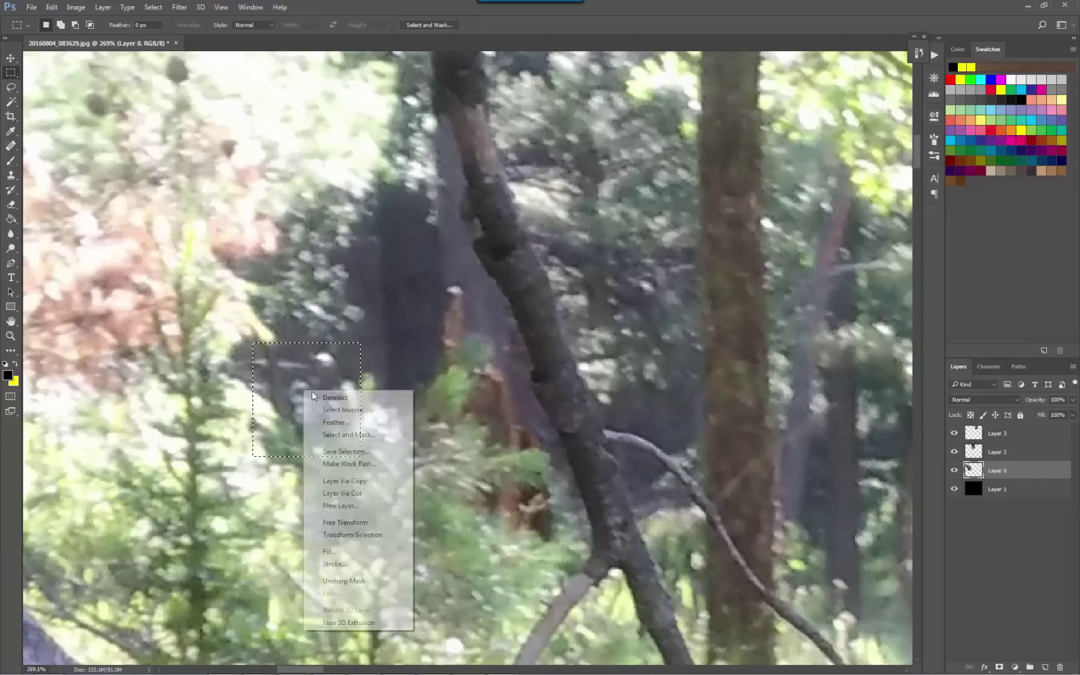
{"action": "left_click", "coordinate": [344, 481]}
Enlarge the copied patch to 600% and move it right of the forest photo
{"action": "key", "text": "ctrl+0"}
{"action": "key", "text": "ctrl+t"}
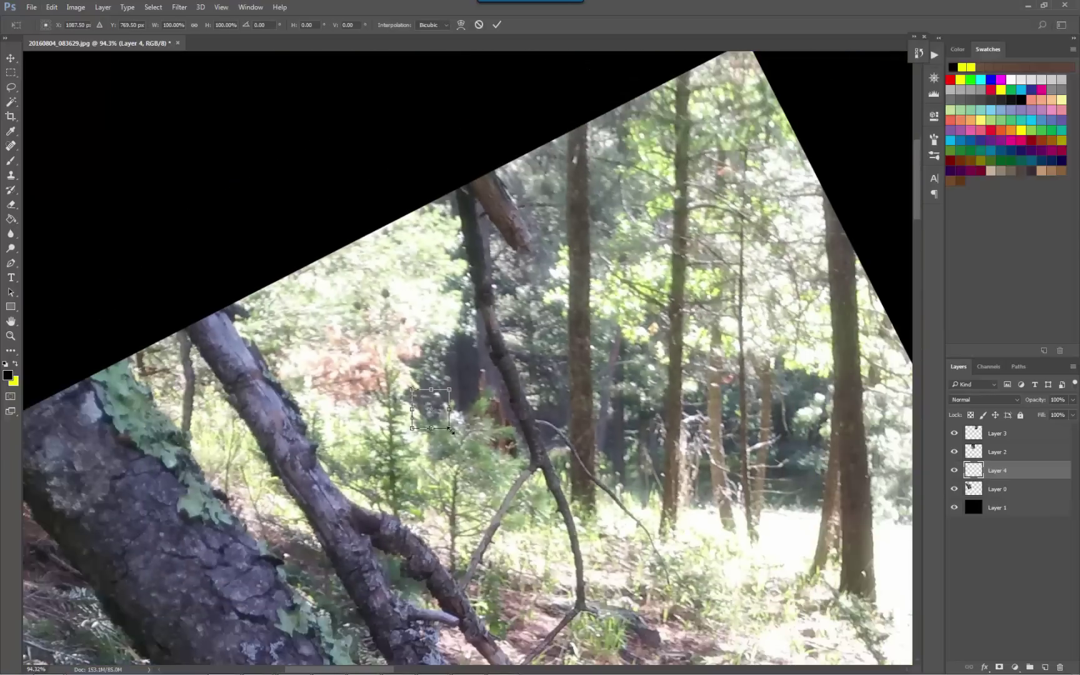
{"action": "left_click_drag", "start_coordinate": [451, 430], "coordinate": [542, 523]}
{"action": "scroll", "coordinate": [521, 468], "scroll_direction": "down", "scroll_amount": 5}
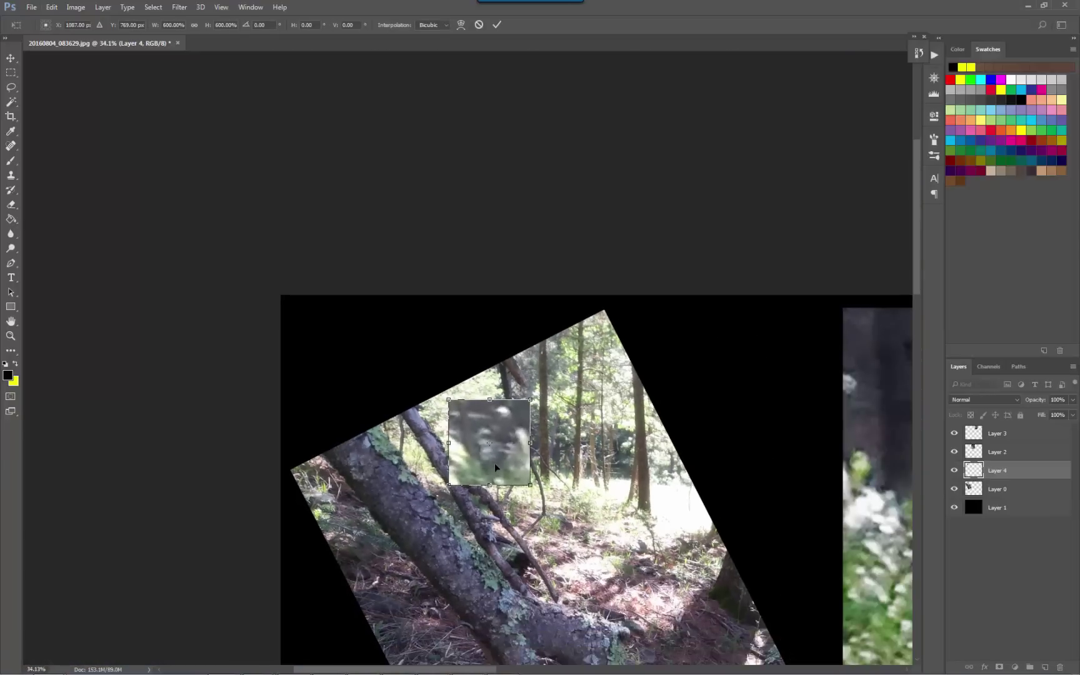
{"action": "left_click_drag", "start_coordinate": [495, 468], "coordinate": [681, 453]}
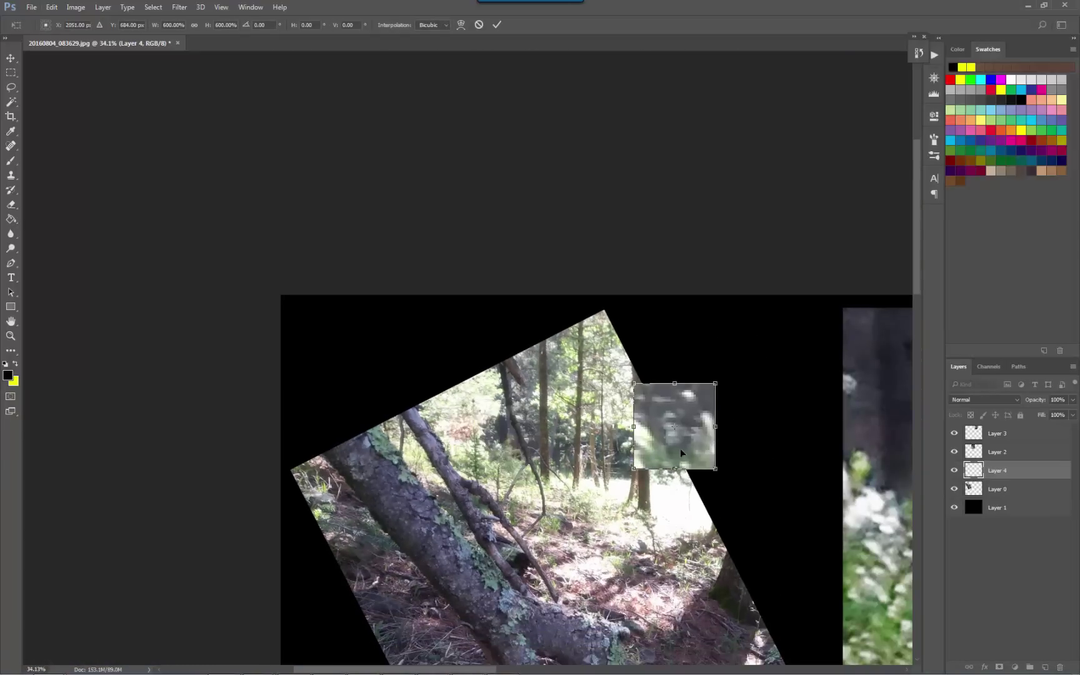
{"action": "left_click", "coordinate": [497, 24]}
Scale the patch much larger and place it below the grayscale crop, aligned left
{"action": "left_click_drag", "start_coordinate": [835, 541], "coordinate": [335, 448]}
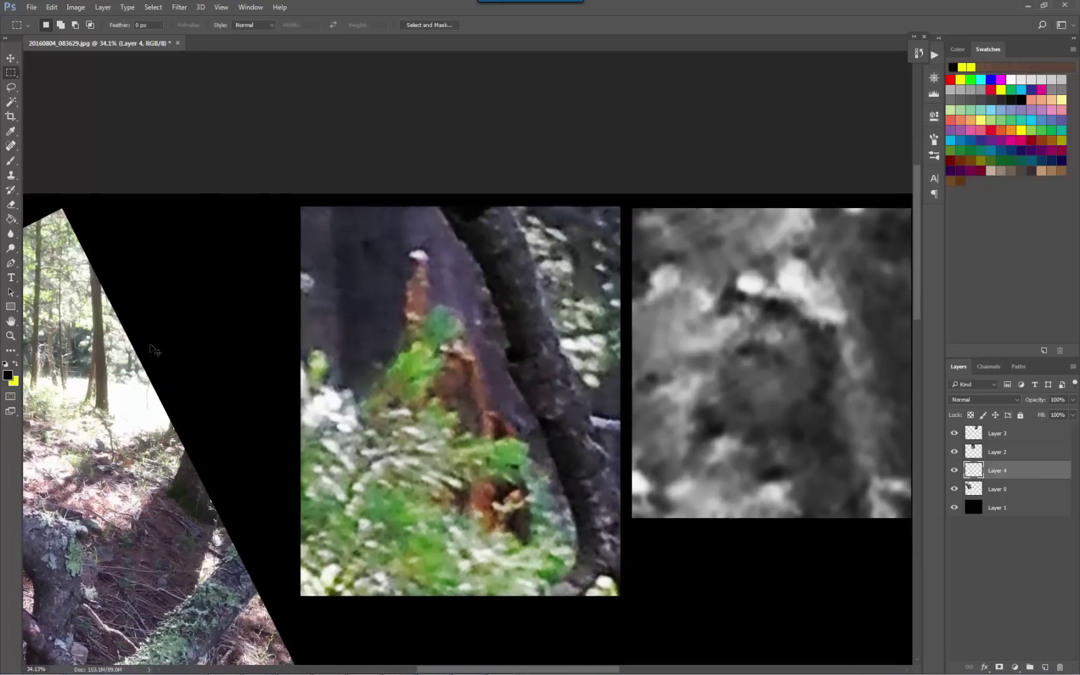
{"action": "left_click_drag", "start_coordinate": [100, 390], "coordinate": [418, 394]}
{"action": "key", "text": "ctrl+t"}
{"action": "left_click_drag", "start_coordinate": [279, 354], "coordinate": [412, 494]}
{"action": "left_click_drag", "start_coordinate": [316, 381], "coordinate": [683, 440]}
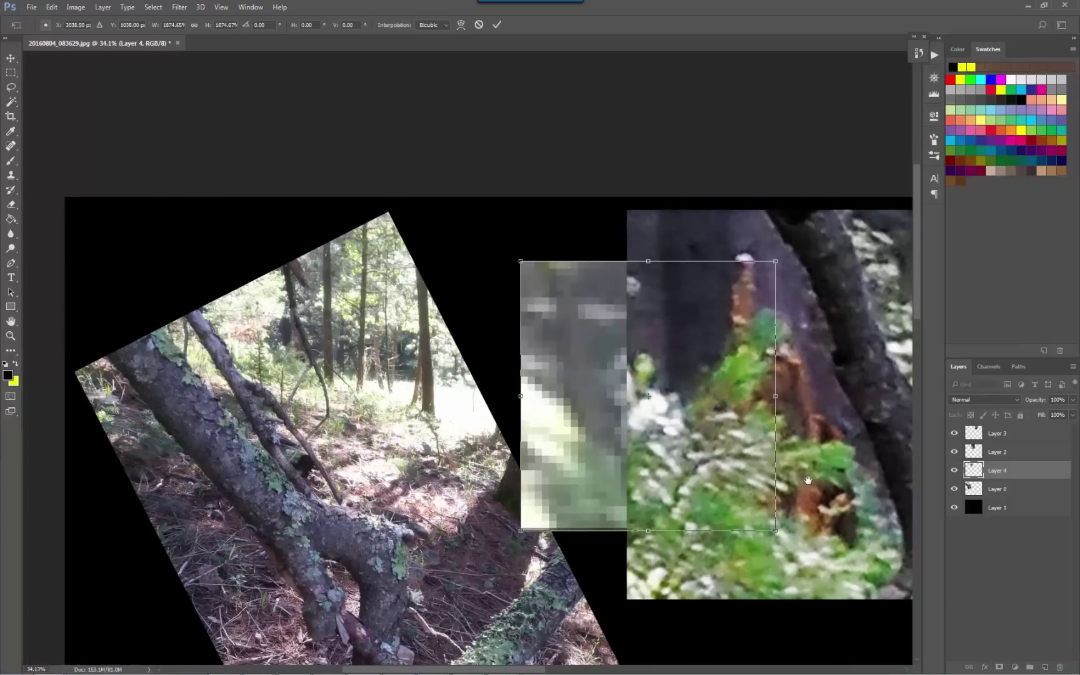
{"action": "scroll", "coordinate": [803, 478], "scroll_direction": "down", "scroll_amount": 2}
{"action": "left_click_drag", "start_coordinate": [803, 478], "coordinate": [225, 311]}
{"action": "left_click_drag", "start_coordinate": [104, 296], "coordinate": [393, 482]}
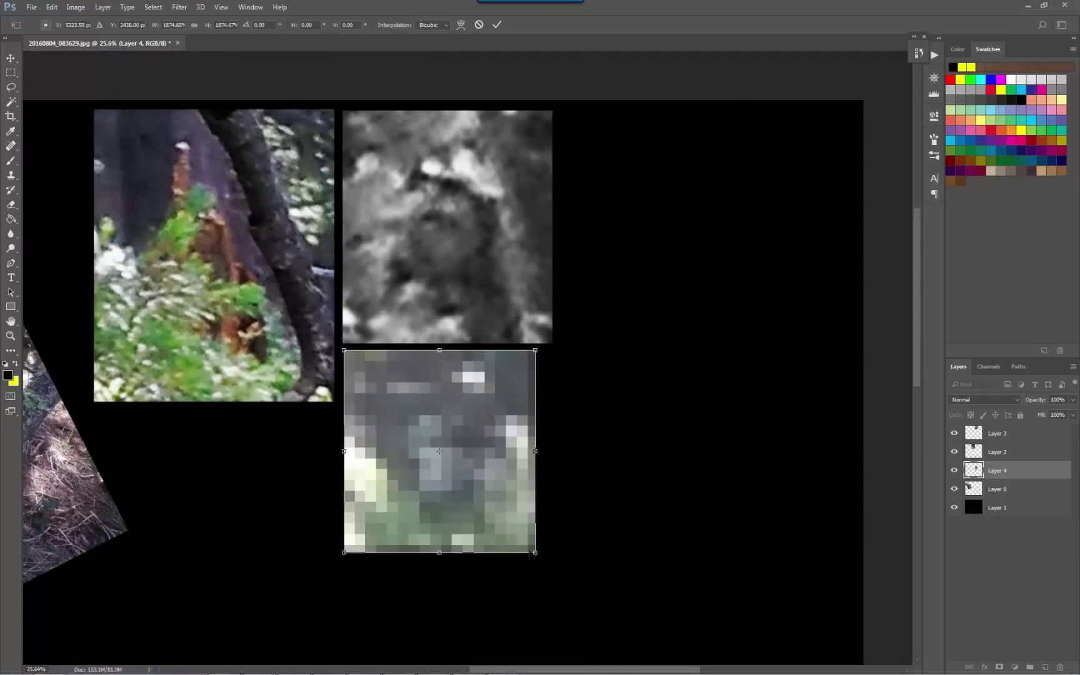
{"action": "left_click_drag", "start_coordinate": [536, 553], "coordinate": [574, 594]}
{"action": "key", "text": "Return"}
Set Brightness/Contrast on the new patch to brightness -17 and contrast 100
{"action": "scroll", "coordinate": [505, 518], "scroll_direction": "up", "scroll_amount": 3}
{"action": "scroll", "coordinate": [504, 516], "scroll_direction": "down", "scroll_amount": 2}
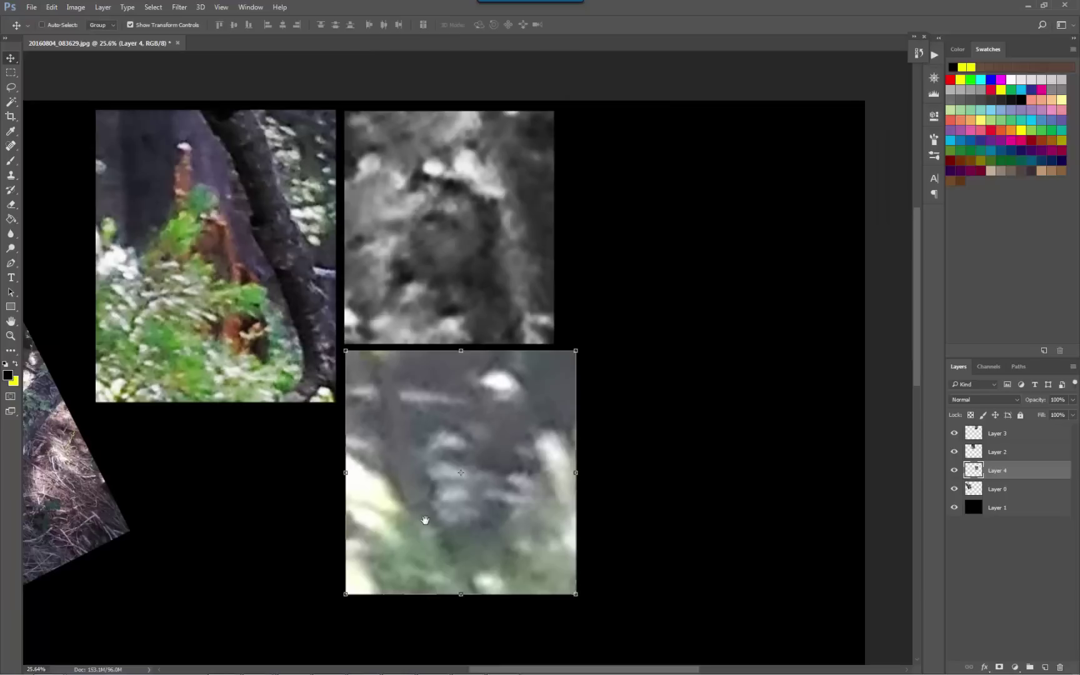
{"action": "left_click_drag", "start_coordinate": [424, 519], "coordinate": [472, 532]}
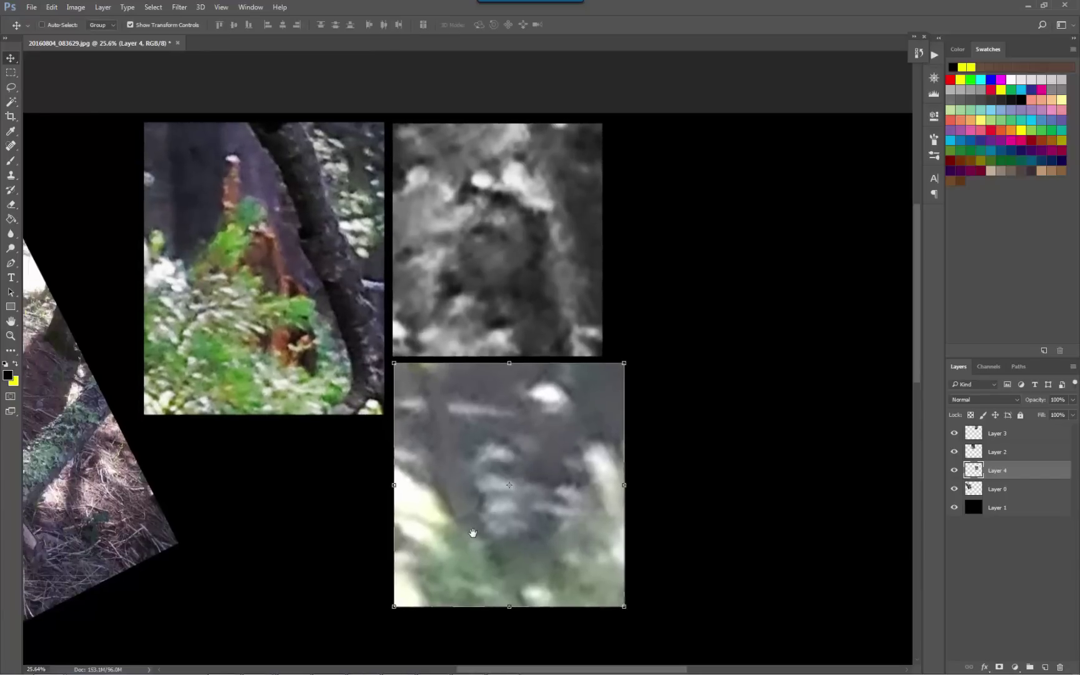
{"action": "left_click", "coordinate": [75, 7]}
{"action": "mouse_move", "coordinate": [94, 32]}
{"action": "left_click", "coordinate": [231, 35]}
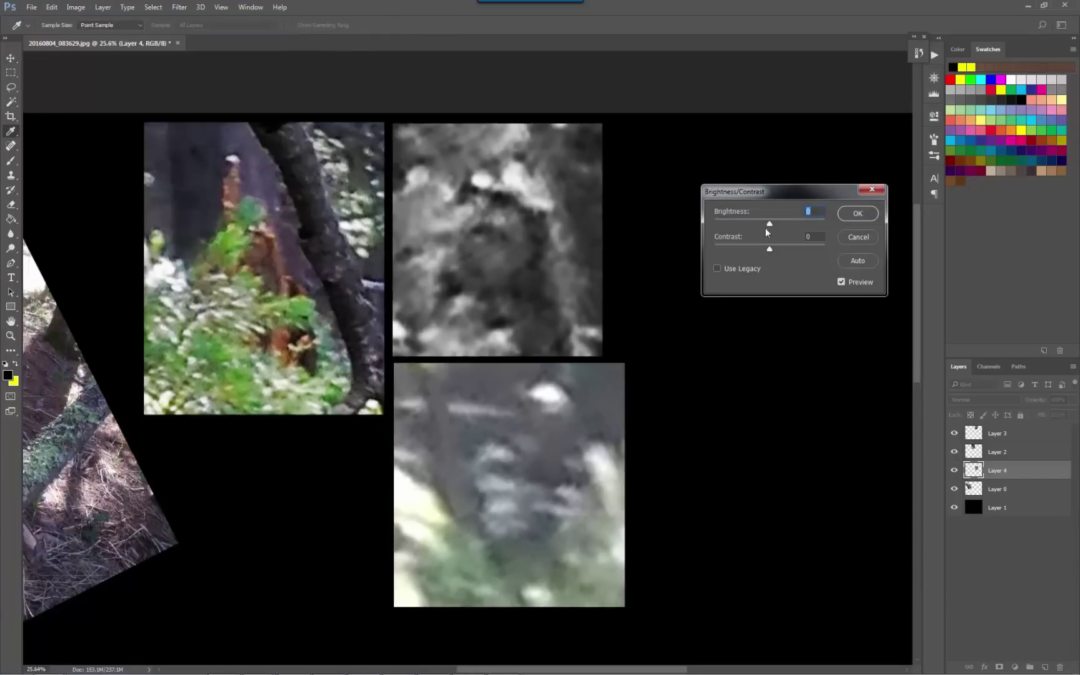
{"action": "left_click_drag", "start_coordinate": [767, 224], "coordinate": [825, 249]}
{"action": "left_click_drag", "start_coordinate": [753, 224], "coordinate": [763, 224]}
Confirm the contrast boost, then apply Shadows/Highlights with Highlights 44 and Shadows 21
{"action": "left_click", "coordinate": [864, 213]}
{"action": "left_click", "coordinate": [75, 7]}
{"action": "mouse_move", "coordinate": [85, 38]}
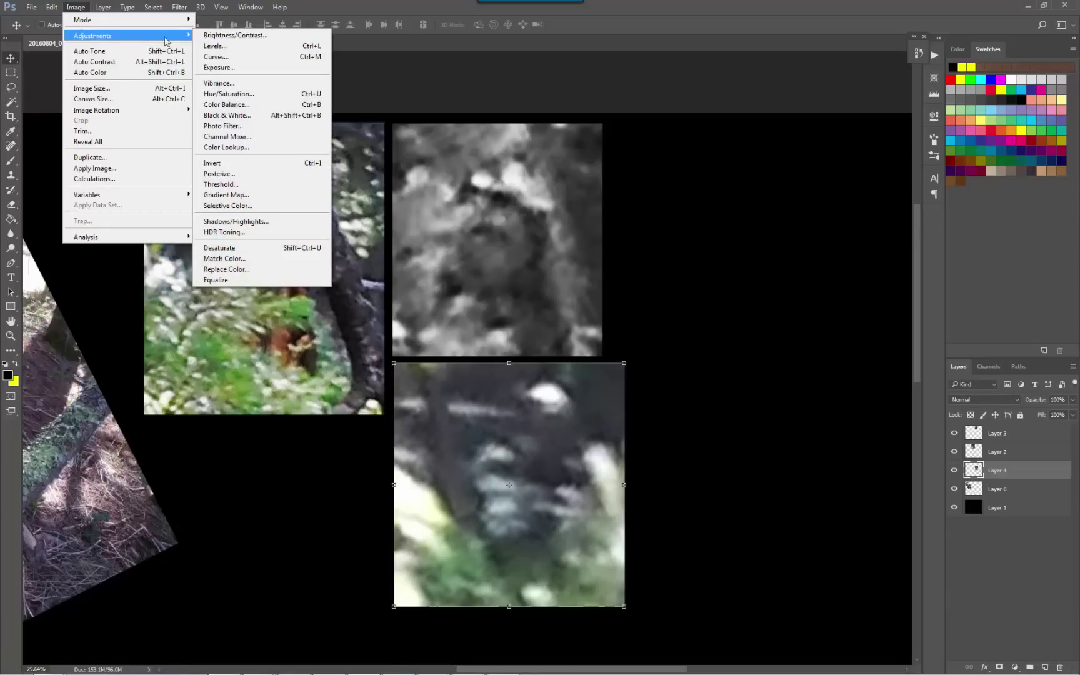
{"action": "left_click", "coordinate": [284, 220]}
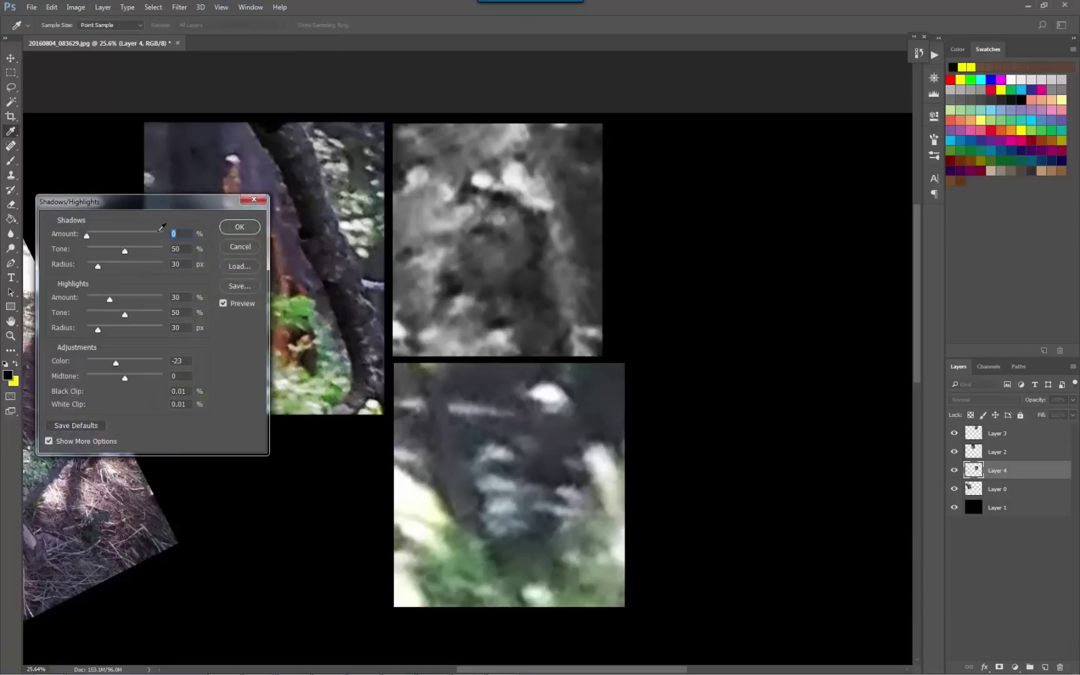
{"action": "mouse_move", "coordinate": [109, 298]}
{"action": "left_mouse_down"}
{"action": "mouse_move", "coordinate": [135, 297]}
{"action": "mouse_move", "coordinate": [119, 299]}
{"action": "left_mouse_up"}
{"action": "left_click_drag", "start_coordinate": [89, 237], "coordinate": [102, 237]}
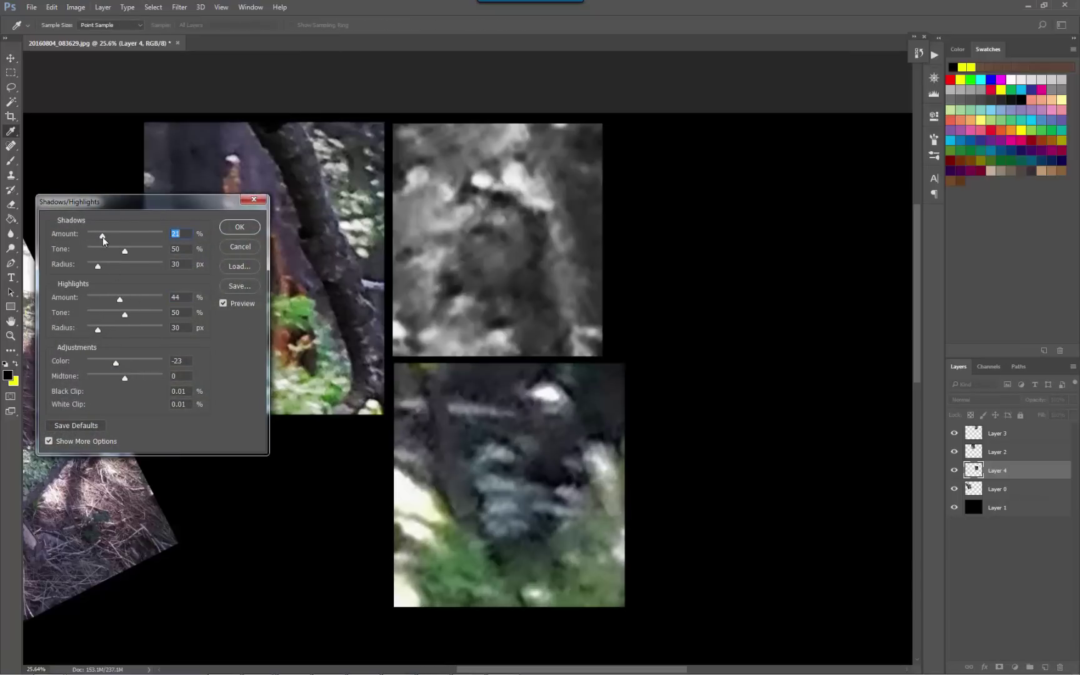
{"action": "left_click", "coordinate": [229, 228]}
Switch to the Move tool and pan up and left to frame the montage crops
{"action": "key", "text": "v"}
{"action": "scroll", "coordinate": [605, 488], "scroll_direction": "up", "scroll_amount": 1}
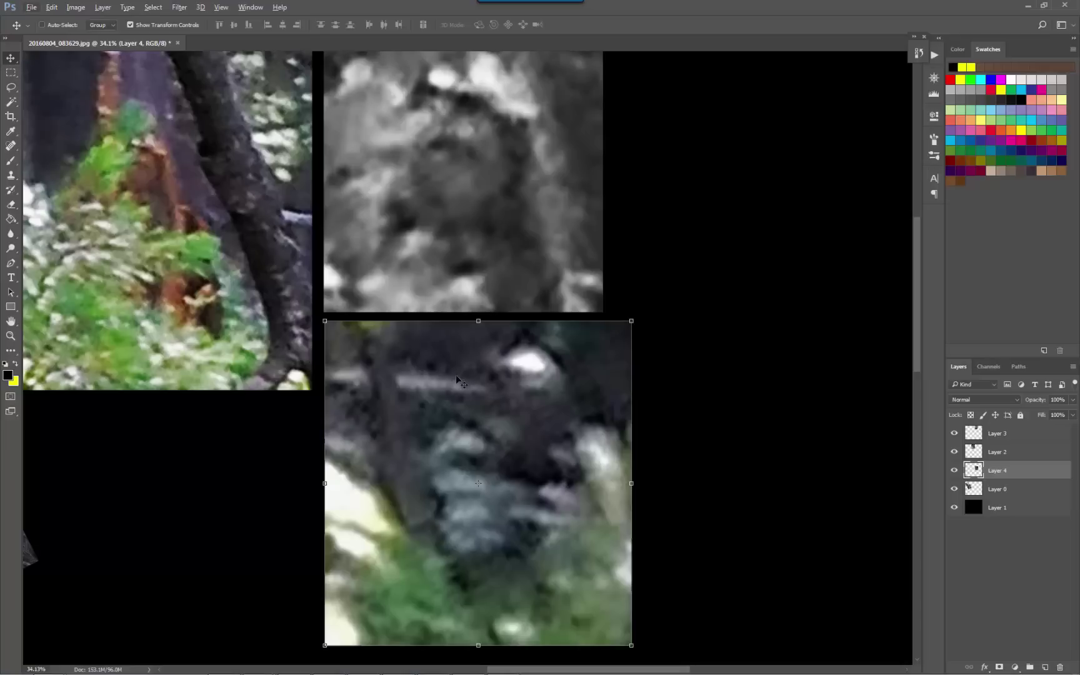
{"action": "scroll", "coordinate": [538, 423], "scroll_direction": "up", "scroll_amount": 1}
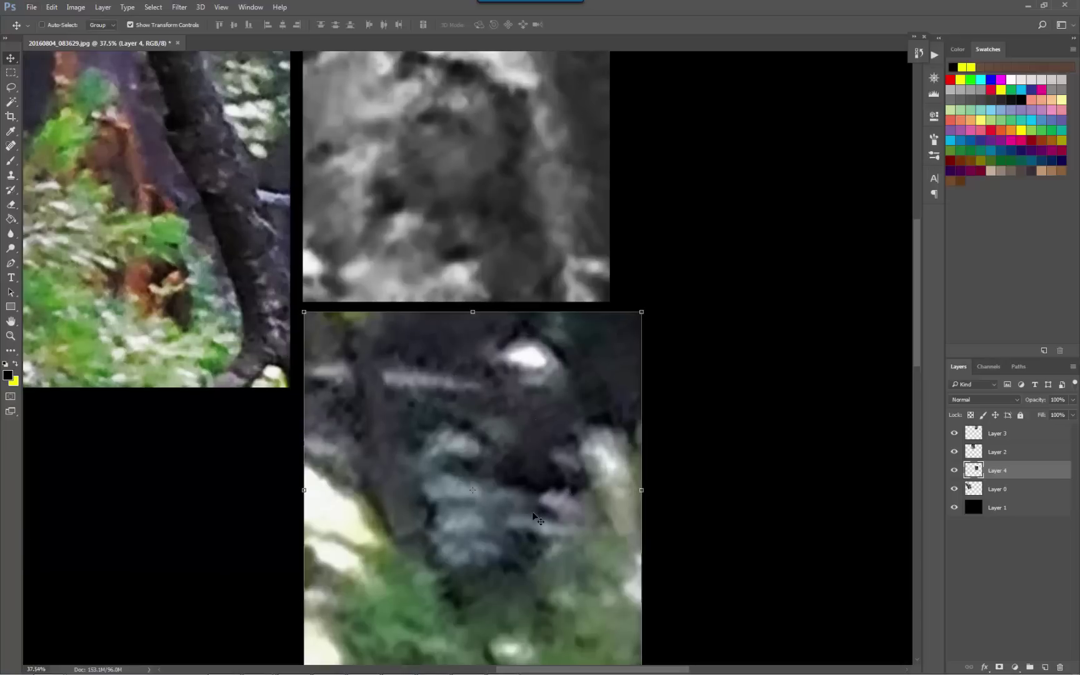
{"action": "left_click_drag", "start_coordinate": [531, 534], "coordinate": [515, 460]}
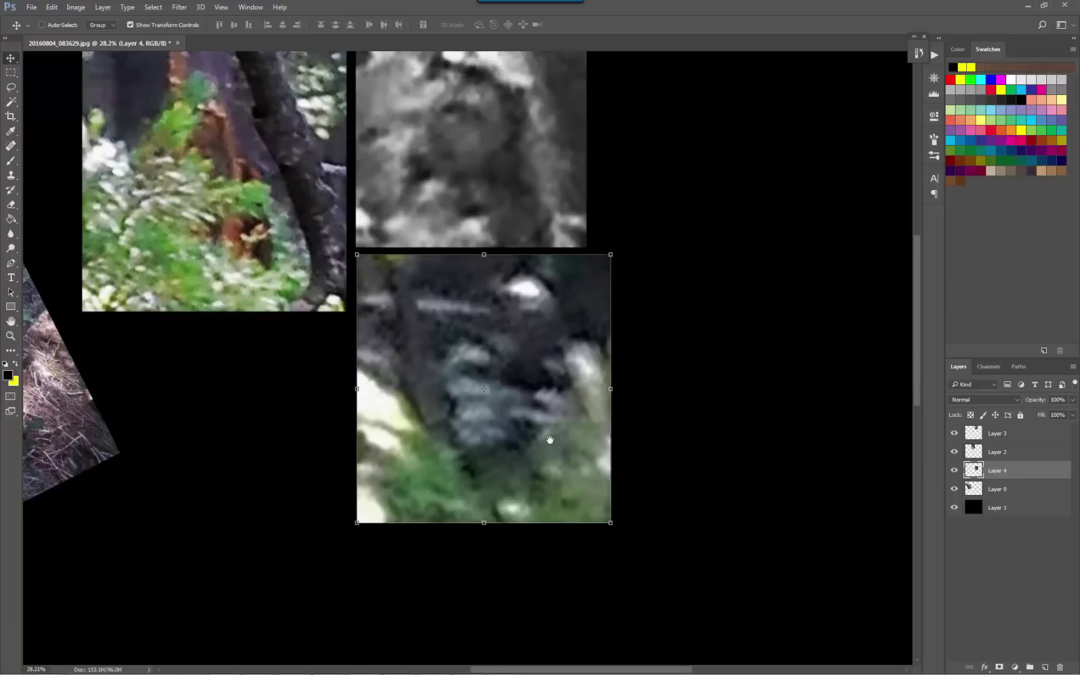
{"action": "left_click_drag", "start_coordinate": [551, 445], "coordinate": [458, 374]}
Make Layer 0 active and marquee a small area near the suspected figure
{"action": "left_click", "coordinate": [10, 73]}
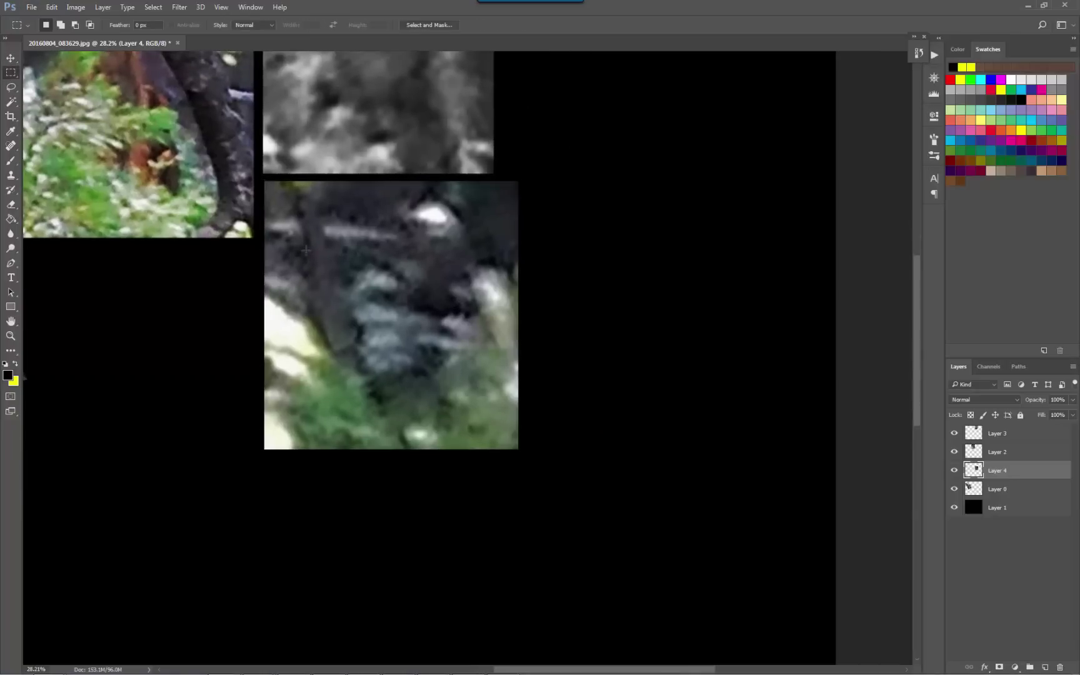
{"action": "left_click_drag", "start_coordinate": [218, 218], "coordinate": [541, 407]}
{"action": "scroll", "coordinate": [418, 312], "scroll_direction": "up", "scroll_amount": 5}
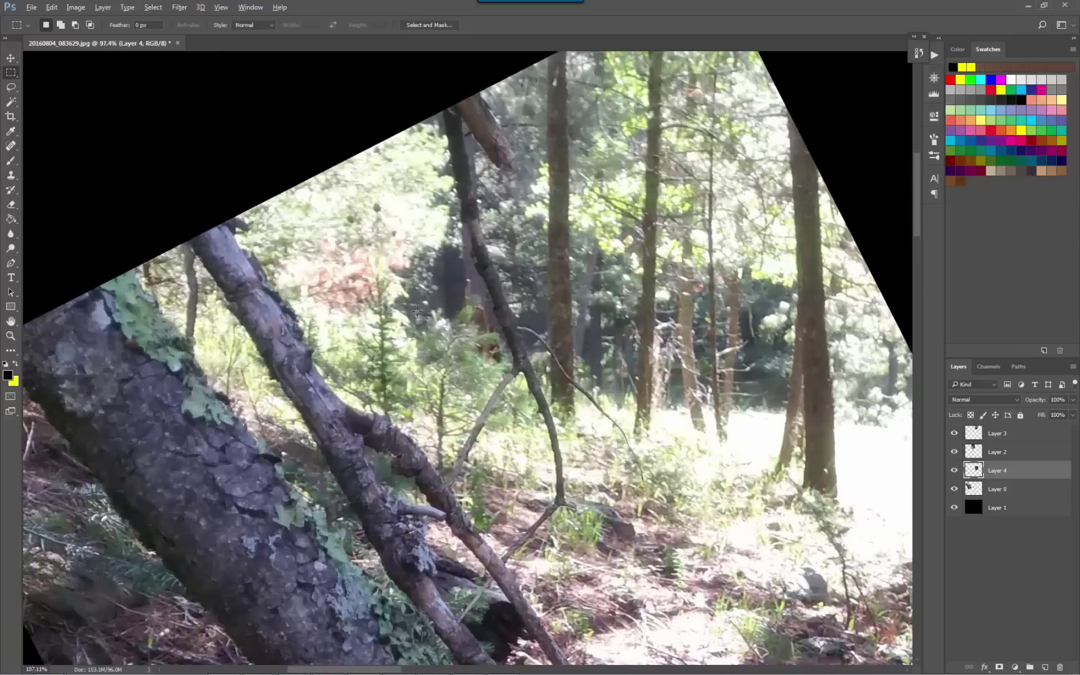
{"action": "right_click", "coordinate": [529, 303], "text": "ctrl"}
{"action": "left_click", "coordinate": [547, 309]}
{"action": "scroll", "coordinate": [473, 372], "scroll_direction": "up", "scroll_amount": 2}
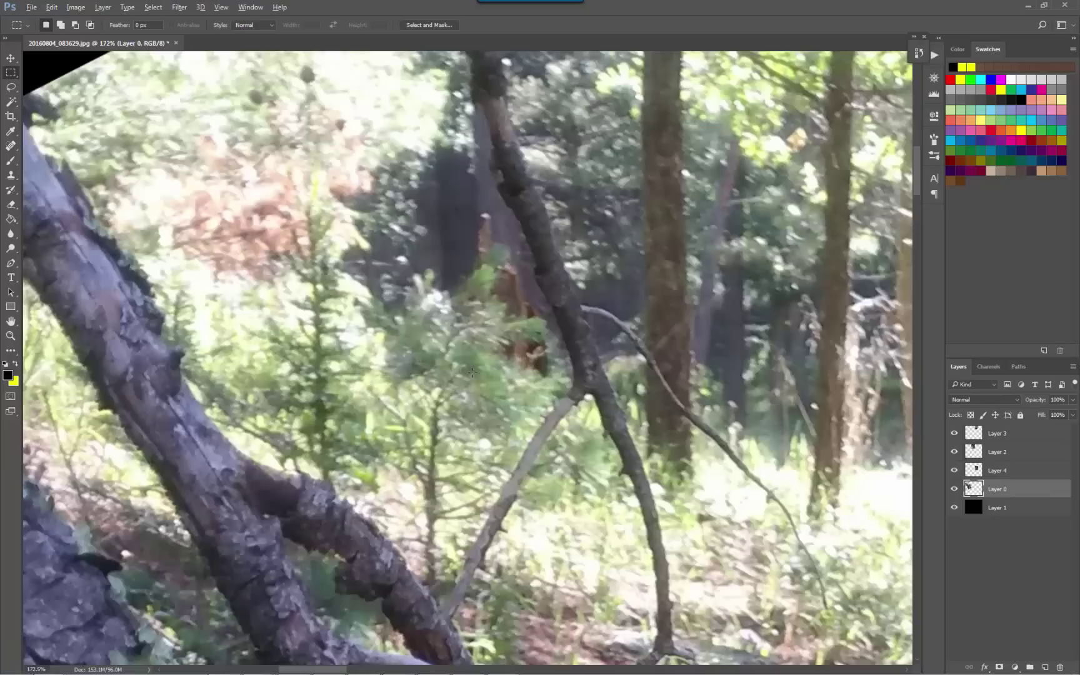
{"action": "scroll", "coordinate": [395, 295], "scroll_direction": "up", "scroll_amount": 1}
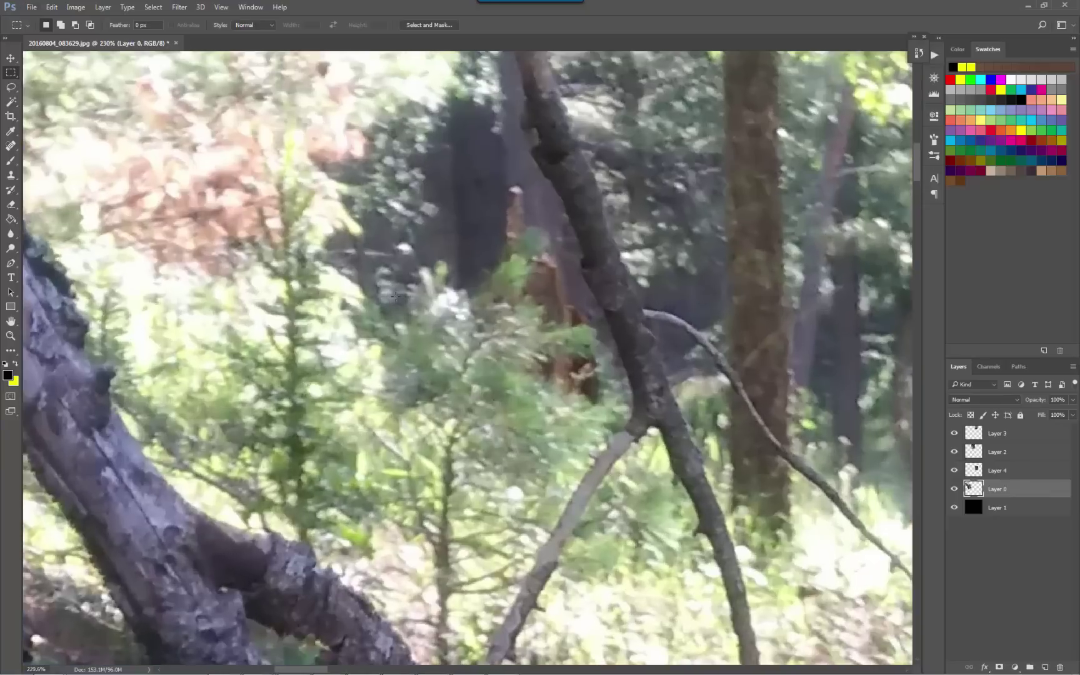
{"action": "left_click_drag", "start_coordinate": [392, 291], "coordinate": [416, 324]}
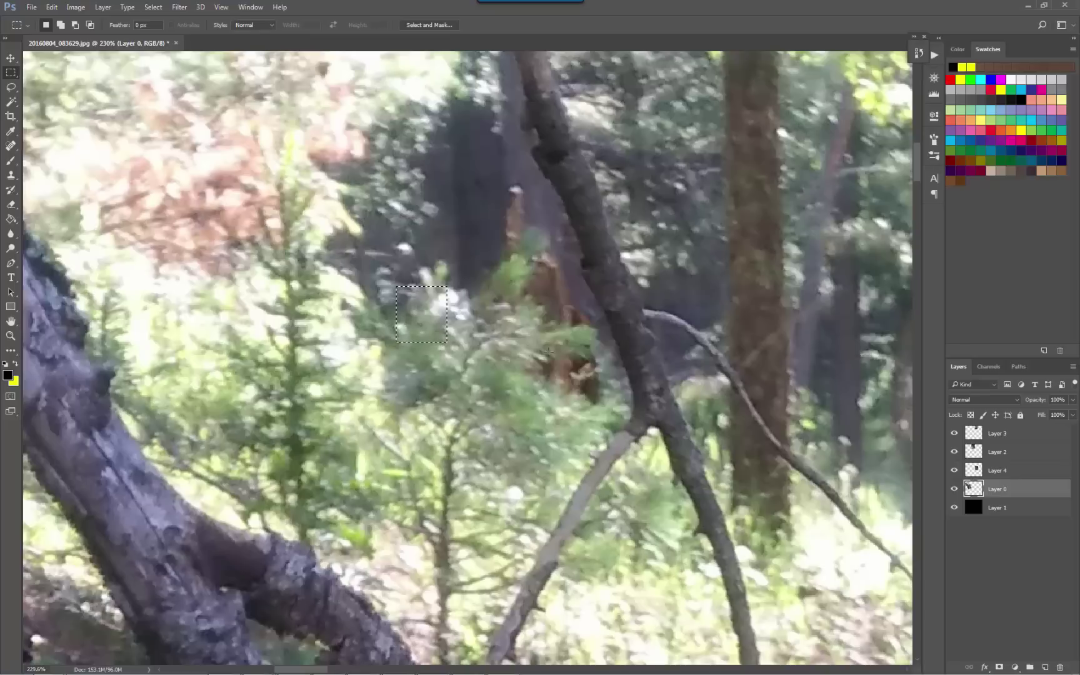
{"action": "right_click", "coordinate": [424, 311]}
Copy the selection to a new layer, enlarge it to about 448%, and move it onto the black area
{"action": "left_click", "coordinate": [469, 402]}
{"action": "key", "text": "ctrl+t"}
{"action": "left_click_drag", "start_coordinate": [445, 343], "coordinate": [619, 526]}
{"action": "scroll", "coordinate": [619, 526], "scroll_direction": "down", "scroll_amount": 4}
{"action": "scroll", "coordinate": [349, 351], "scroll_direction": "down", "scroll_amount": 2}
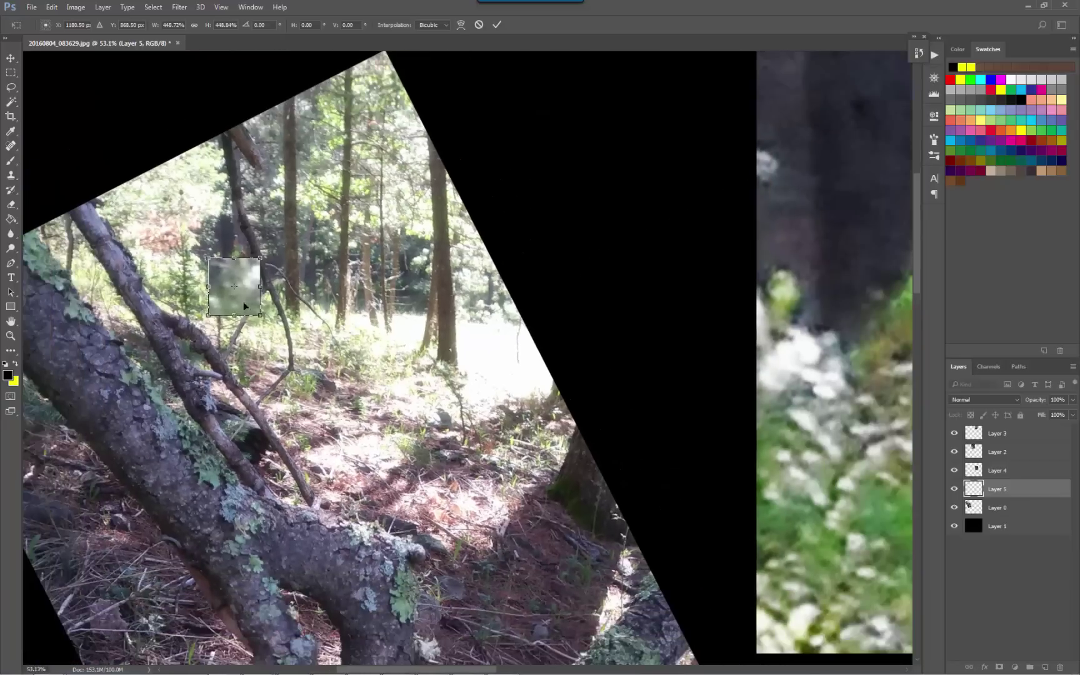
{"action": "left_click_drag", "start_coordinate": [248, 306], "coordinate": [710, 410]}
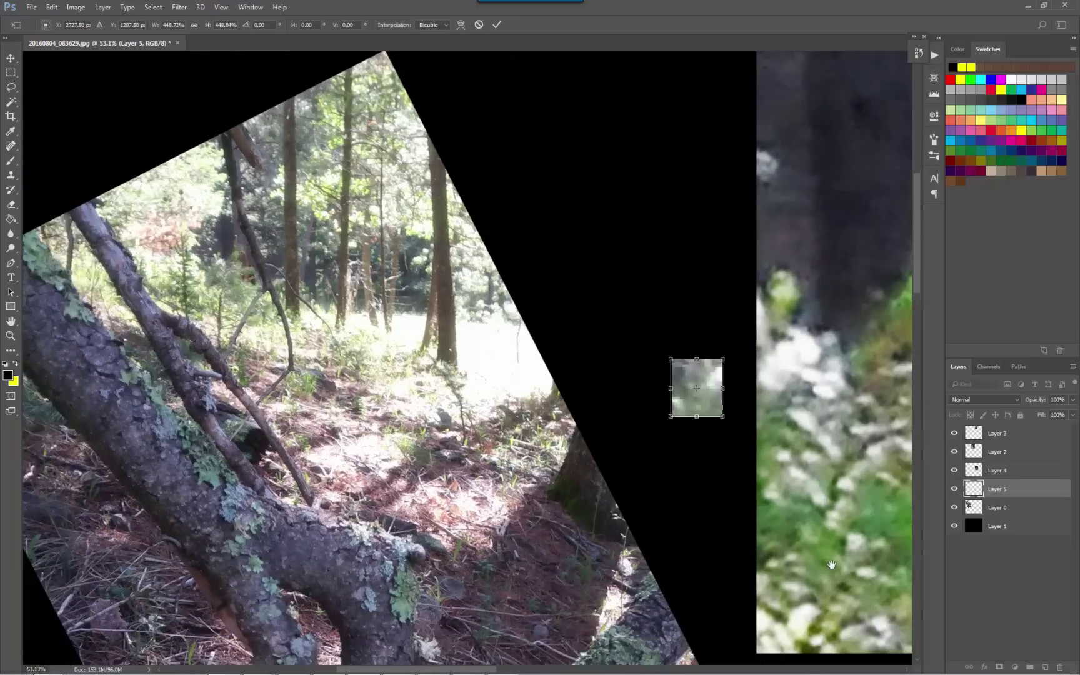
Scale the patch into a large block and commit it right of the grayscale crop
{"action": "scroll", "coordinate": [468, 402], "scroll_direction": "down", "scroll_amount": 5}
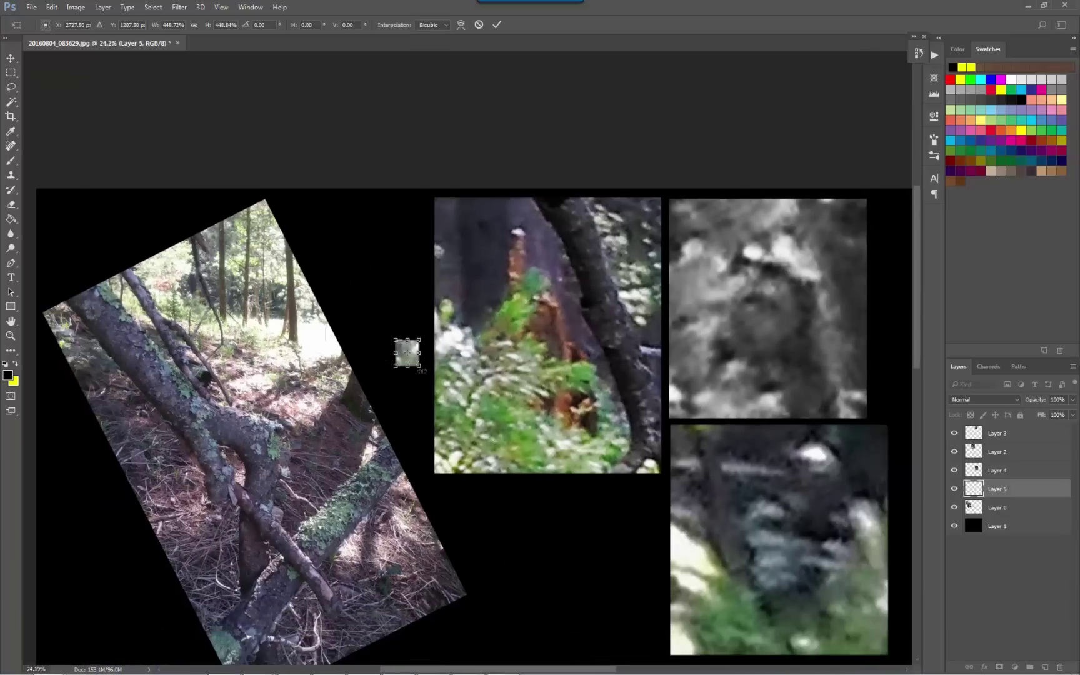
{"action": "left_click_drag", "start_coordinate": [420, 367], "coordinate": [579, 579]}
{"action": "left_click_drag", "start_coordinate": [523, 506], "coordinate": [601, 591]}
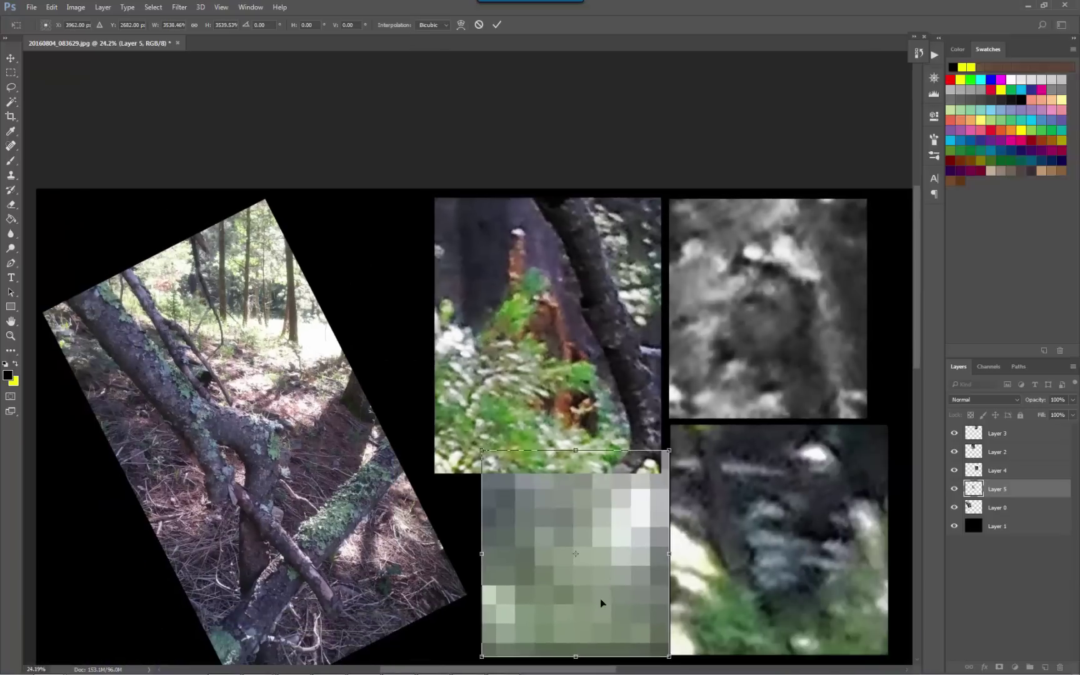
{"action": "scroll", "coordinate": [600, 592], "scroll_direction": "down", "scroll_amount": 3}
{"action": "left_click_drag", "start_coordinate": [475, 352], "coordinate": [736, 137]}
{"action": "scroll", "coordinate": [673, 157], "scroll_direction": "up", "scroll_amount": 3}
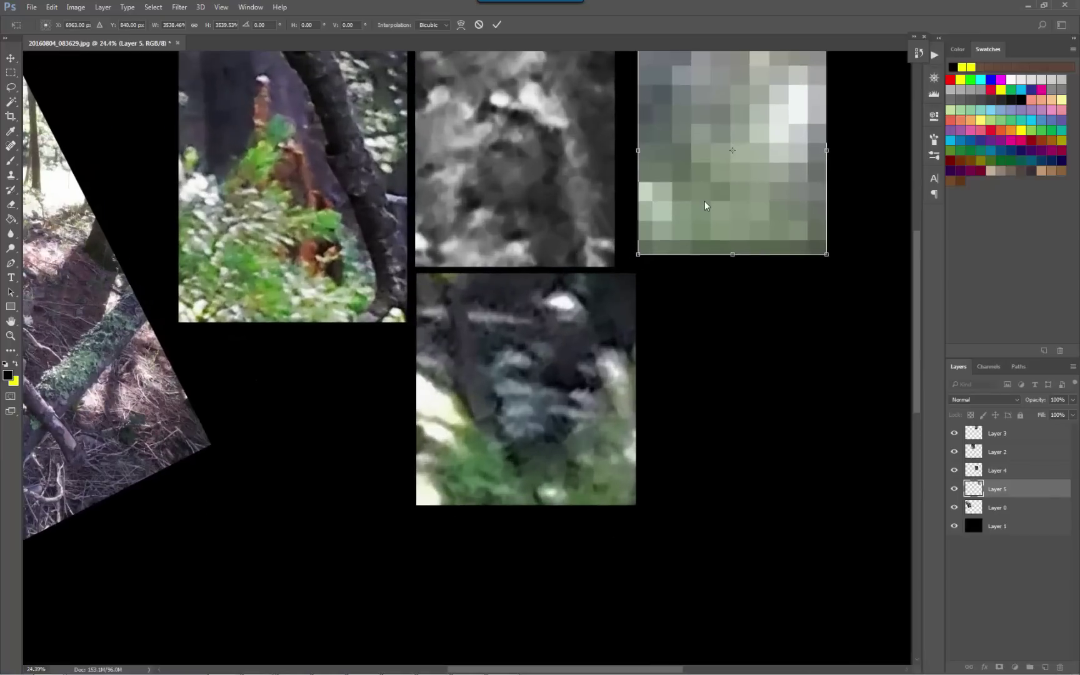
{"action": "left_click_drag", "start_coordinate": [759, 200], "coordinate": [515, 377]}
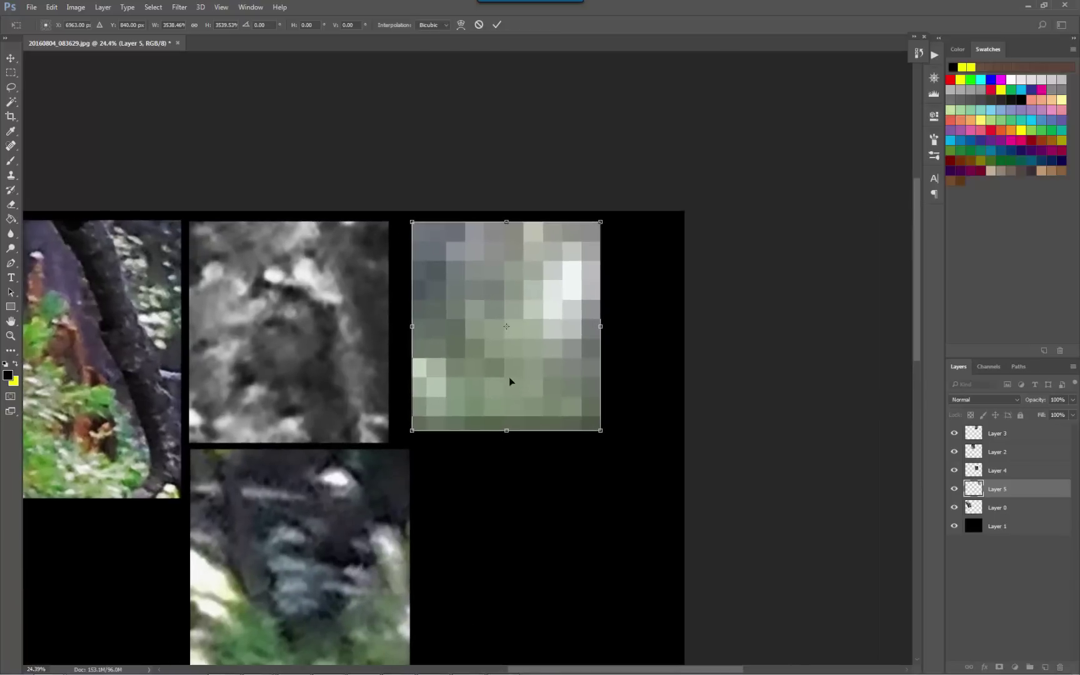
{"action": "key", "text": "Return"}
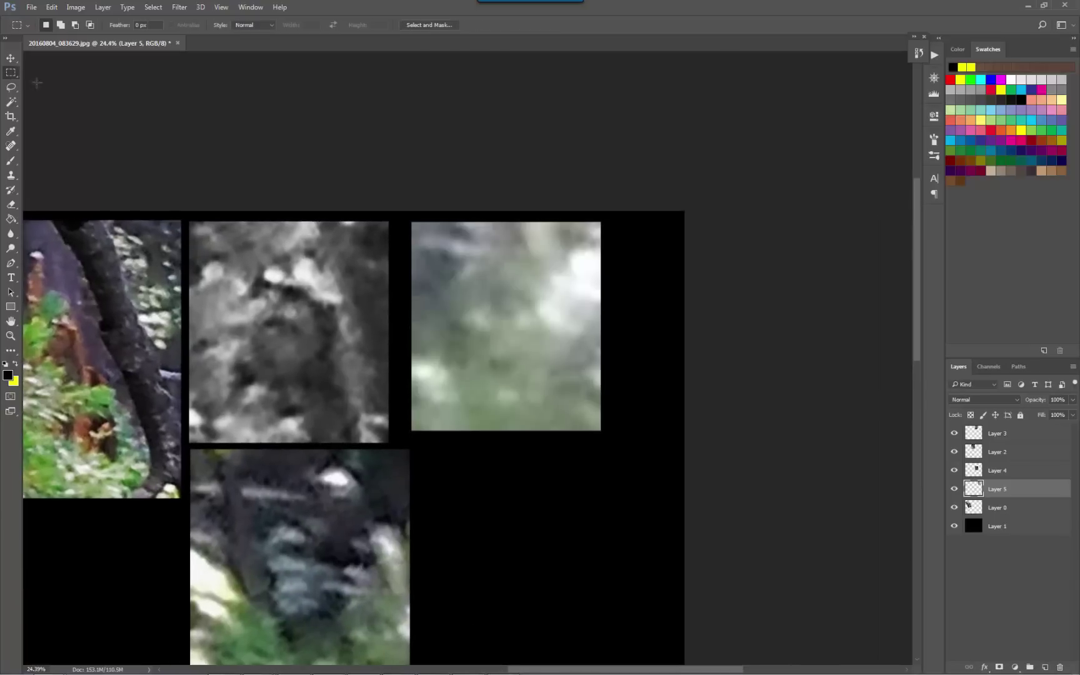
Apply Brightness/Contrast to the green patch with brightness -31 and contrast 100
{"action": "left_click", "coordinate": [11, 58]}
{"action": "left_click", "coordinate": [98, 12]}
{"action": "mouse_move", "coordinate": [100, 37]}
{"action": "left_click", "coordinate": [231, 43]}
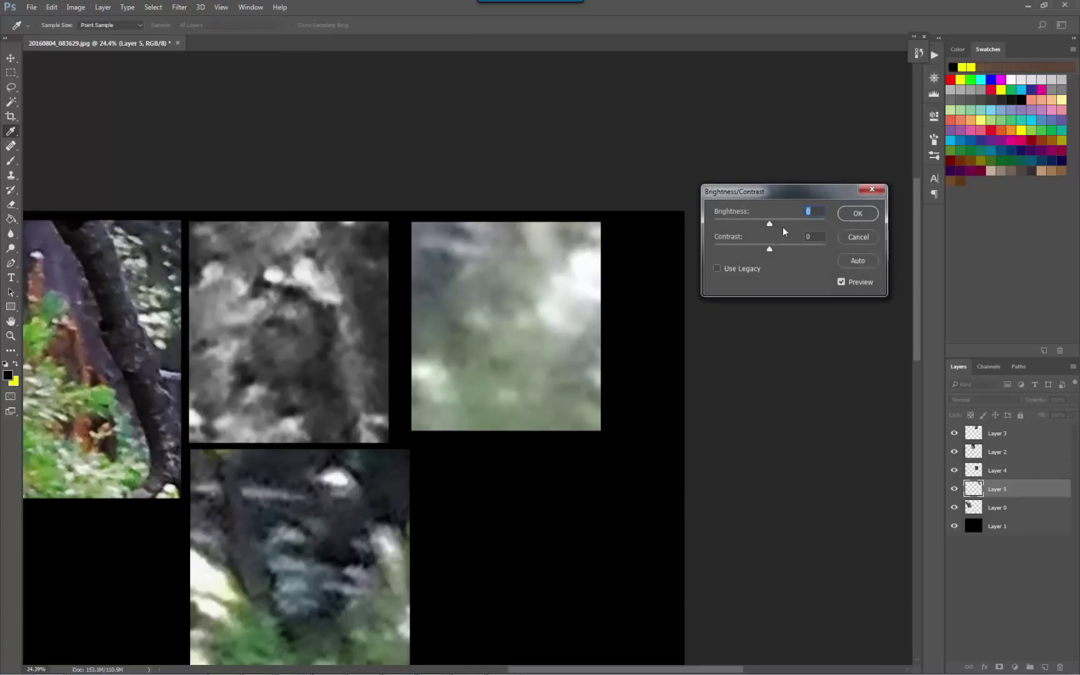
{"action": "left_click_drag", "start_coordinate": [770, 224], "coordinate": [914, 242]}
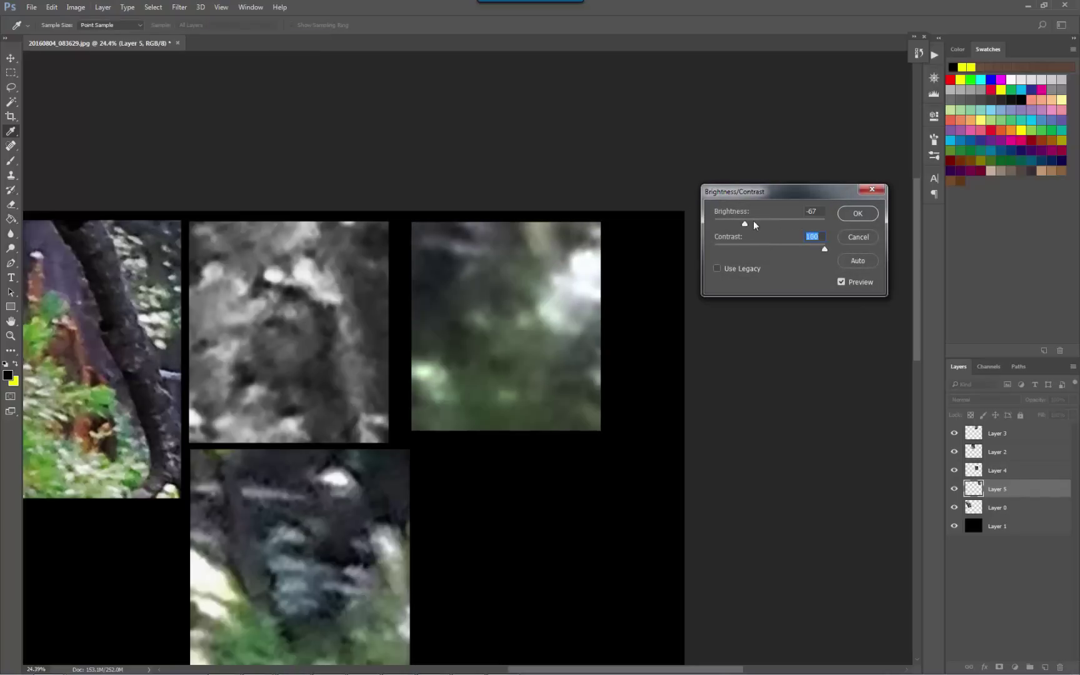
{"action": "left_click_drag", "start_coordinate": [750, 223], "coordinate": [758, 223]}
{"action": "key", "text": "Return"}
Return to the Move tool and reframe the view over the montage
{"action": "key", "text": "v"}
{"action": "scroll", "coordinate": [423, 253], "scroll_direction": "up", "scroll_amount": 1}
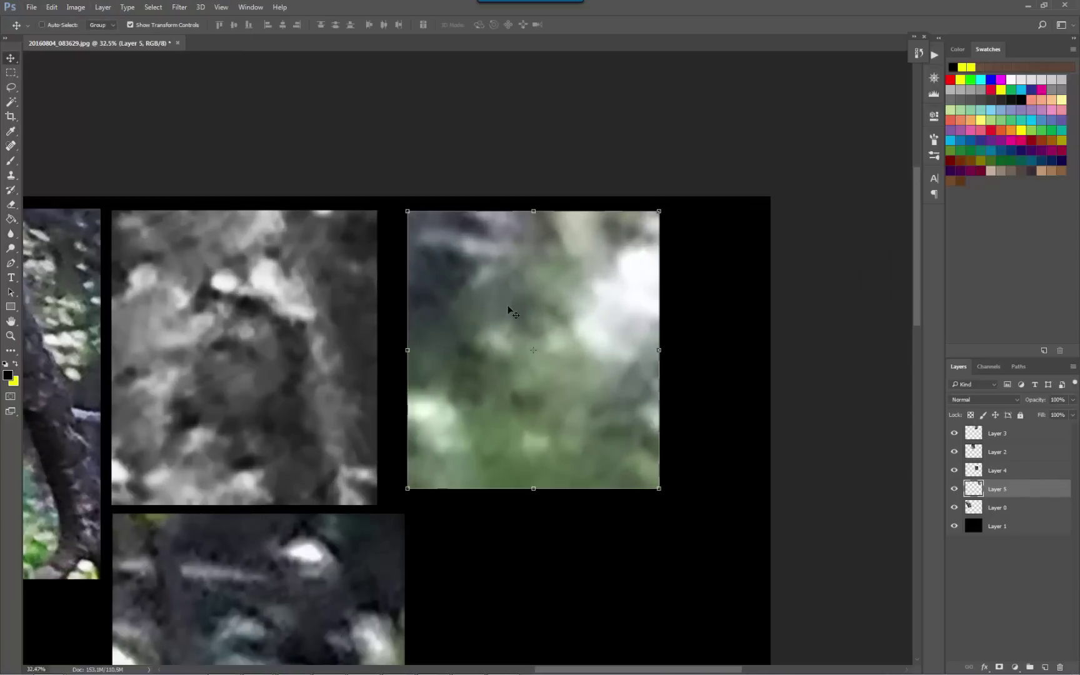
{"action": "left_click_drag", "start_coordinate": [510, 312], "coordinate": [537, 217]}
{"action": "scroll", "coordinate": [499, 251], "scroll_direction": "down", "scroll_amount": 2}
{"action": "scroll", "coordinate": [521, 431], "scroll_direction": "down", "scroll_amount": 1}
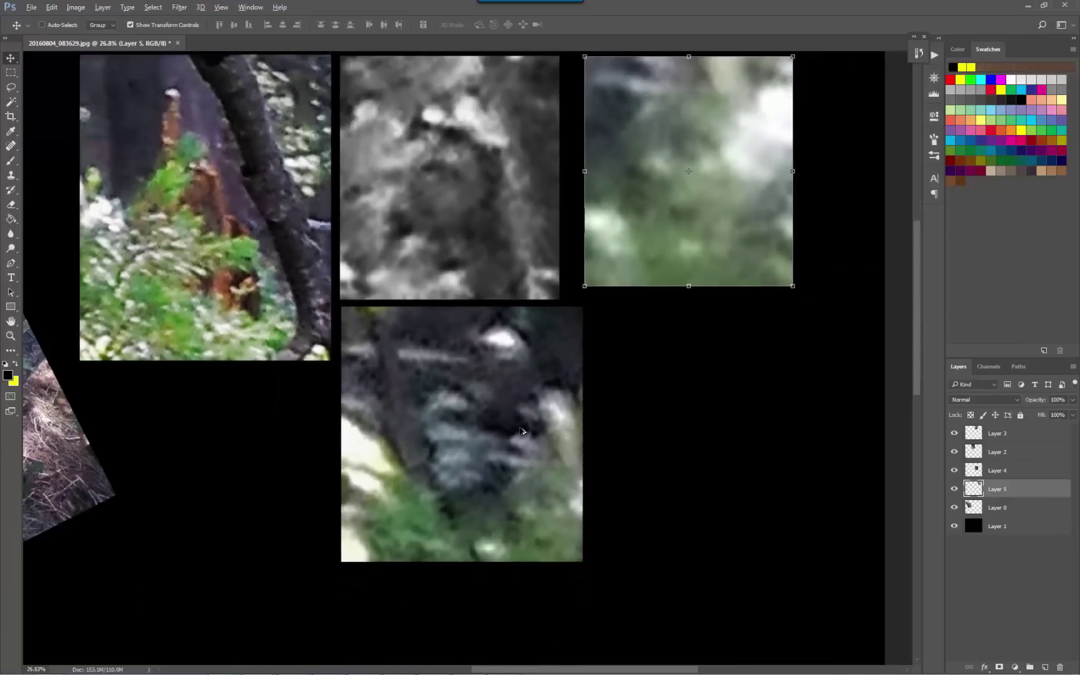
{"action": "scroll", "coordinate": [521, 431], "scroll_direction": "down", "scroll_amount": 1}
Select the lower-right corner of the dark crop on Layer 4 and copy it to a new layer
{"action": "left_click", "coordinate": [10, 73]}
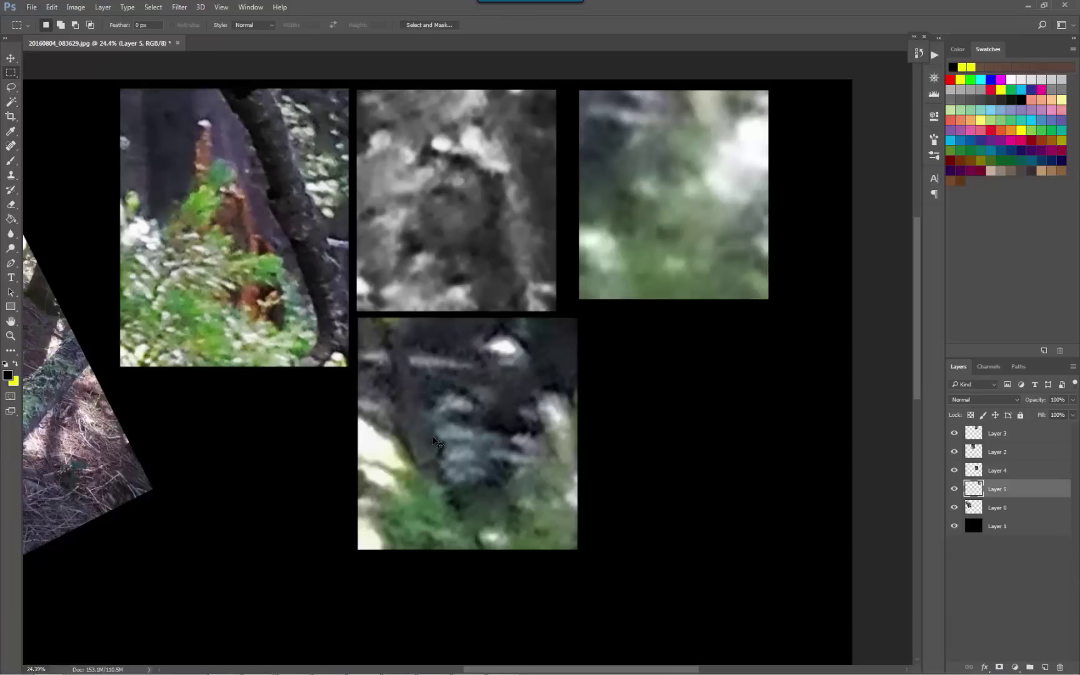
{"action": "right_click", "coordinate": [433, 440]}
{"action": "left_click", "coordinate": [442, 447]}
{"action": "left_click_drag", "start_coordinate": [477, 430], "coordinate": [610, 586]}
{"action": "left_click_drag", "start_coordinate": [543, 510], "coordinate": [535, 502]}
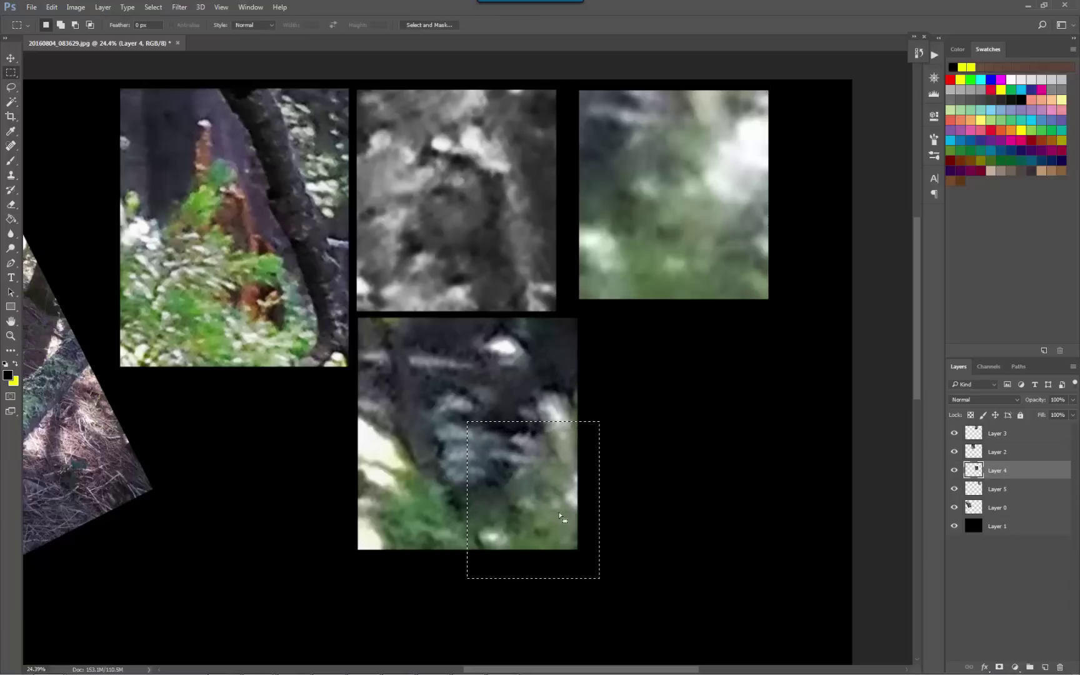
{"action": "right_click", "coordinate": [543, 497]}
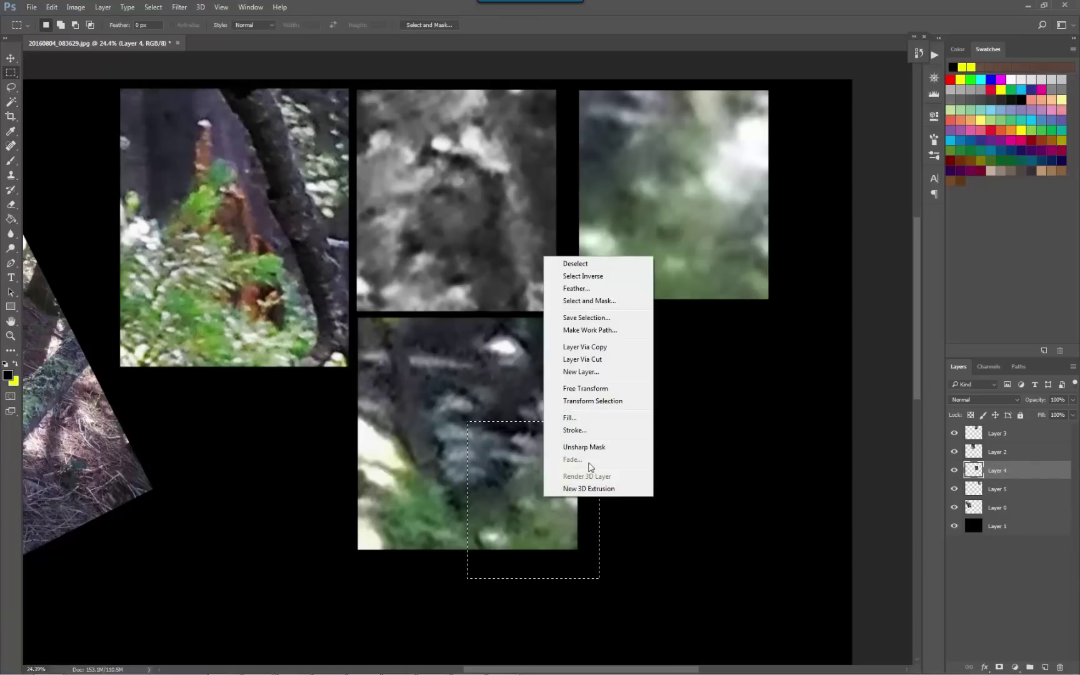
{"action": "left_click", "coordinate": [584, 348]}
Enlarge the copied corner to about 163% and place it beside the other images
{"action": "key", "text": "ctrl+t"}
{"action": "left_click_drag", "start_coordinate": [579, 550], "coordinate": [646, 631]}
{"action": "left_click_drag", "start_coordinate": [615, 591], "coordinate": [699, 486]}
{"action": "key", "text": "Return"}
Delete the green Layer 5 patch and move the new crop up beside the grayscale image
{"action": "key", "text": "m"}
{"action": "key", "text": "v"}
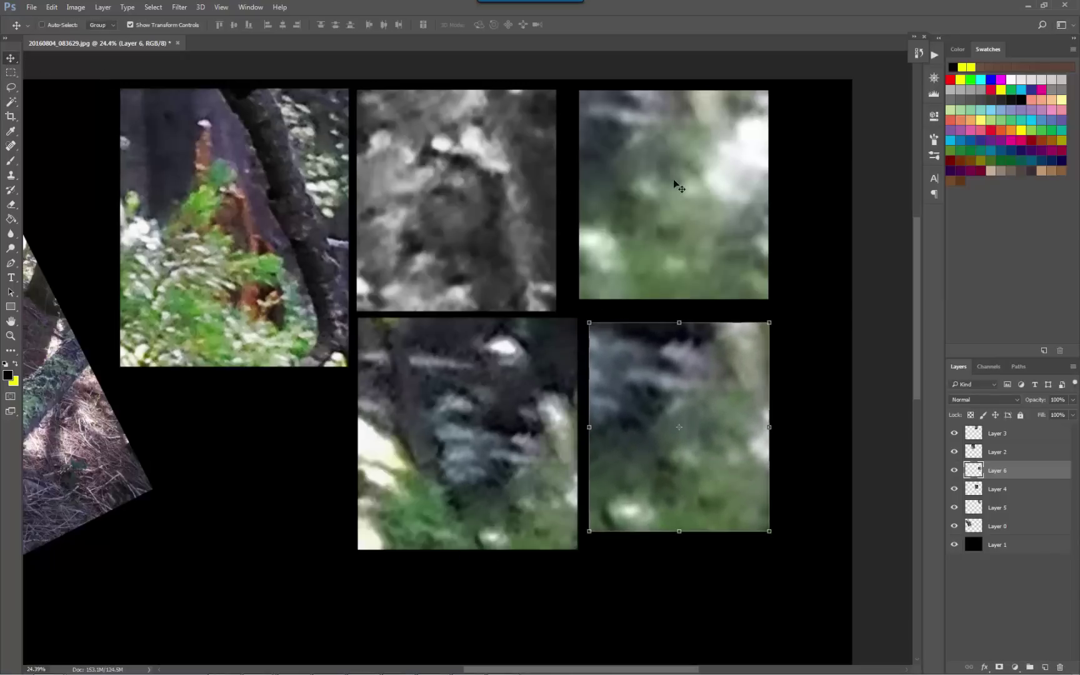
{"action": "left_click", "coordinate": [685, 187], "text": "ctrl"}
{"action": "key", "text": "Delete"}
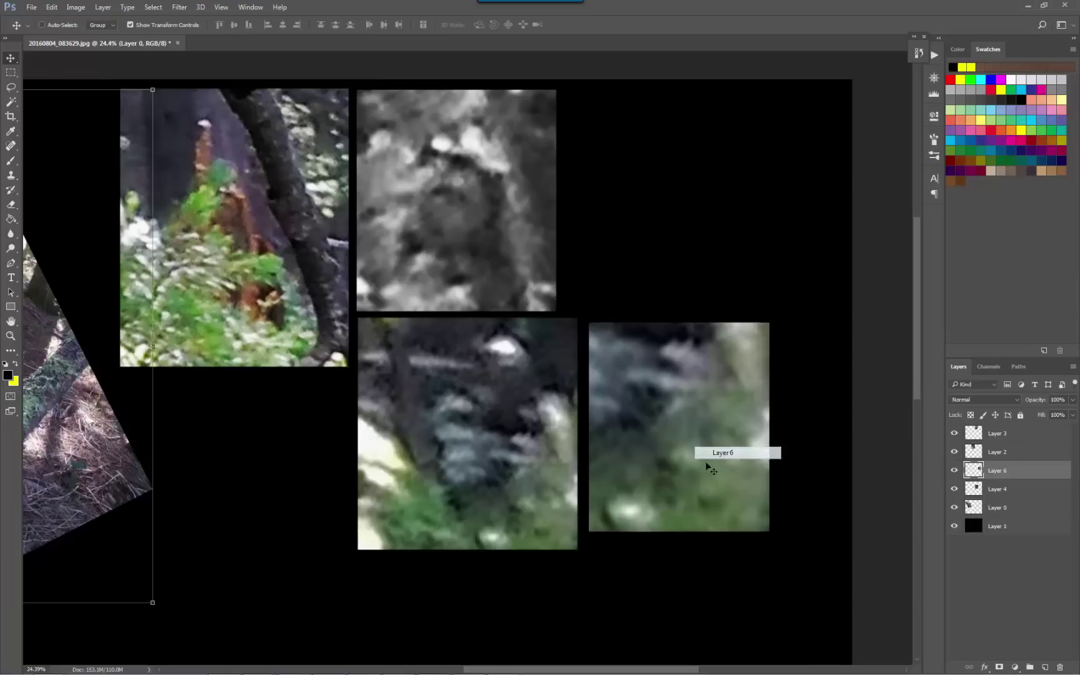
{"action": "left_click_drag", "start_coordinate": [709, 490], "coordinate": [689, 294]}
Preview an Unsharp Mask on the top-right crop: Amount 151%, Radius about 17, Threshold 5
{"action": "left_click", "coordinate": [179, 6]}
{"action": "mouse_move", "coordinate": [196, 196]}
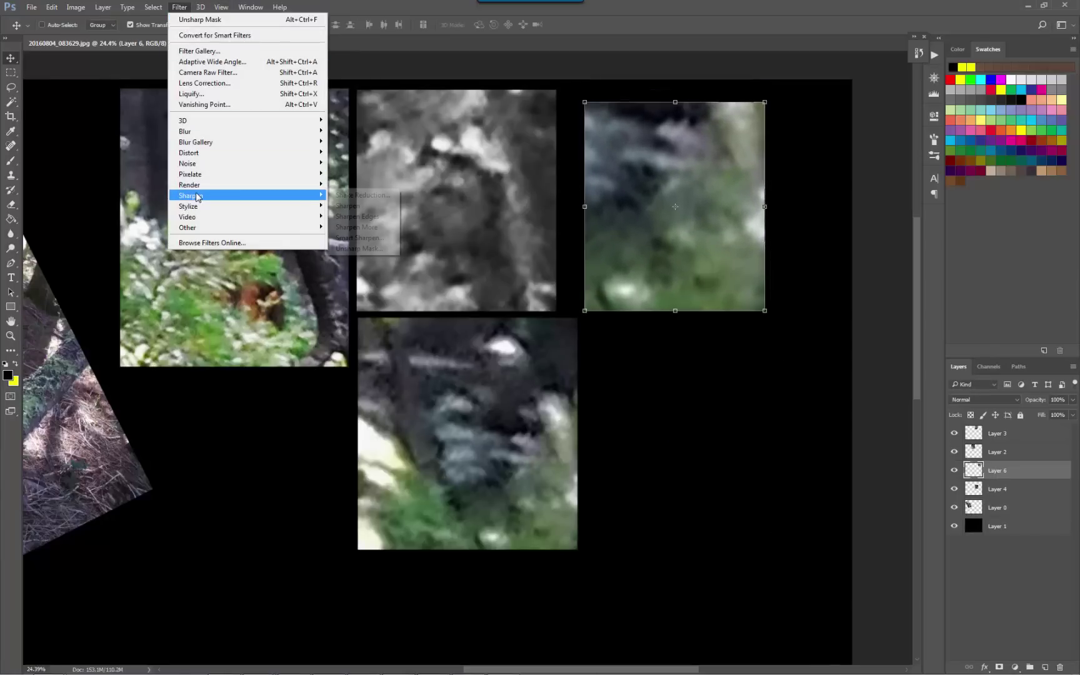
{"action": "left_click", "coordinate": [391, 250]}
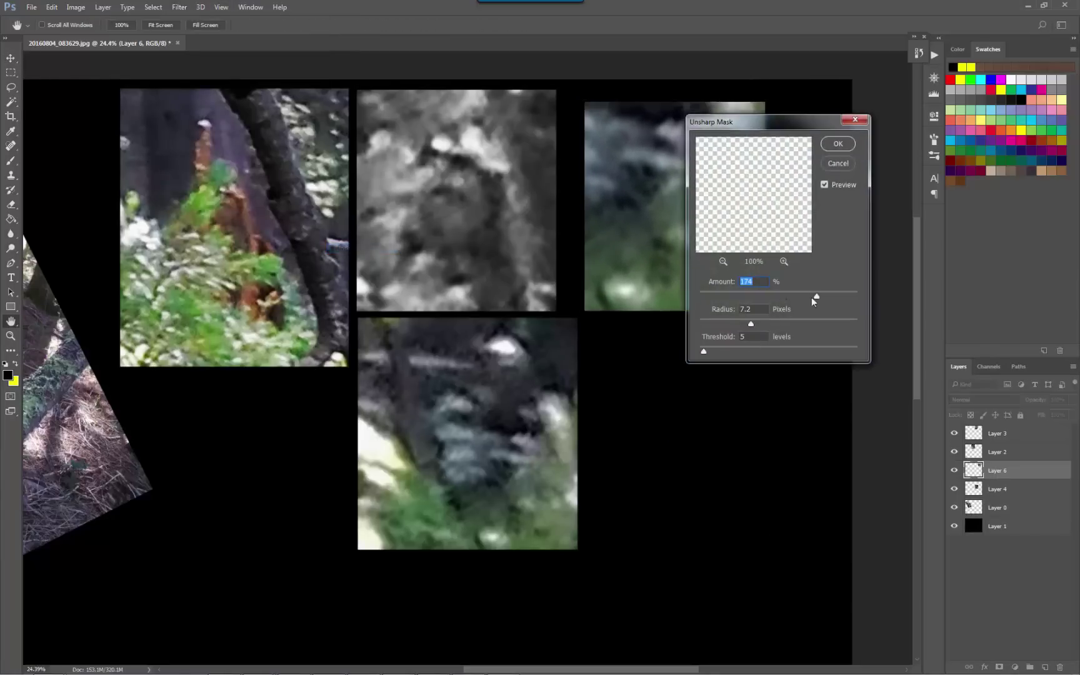
{"action": "left_click_drag", "start_coordinate": [800, 124], "coordinate": [420, 159]}
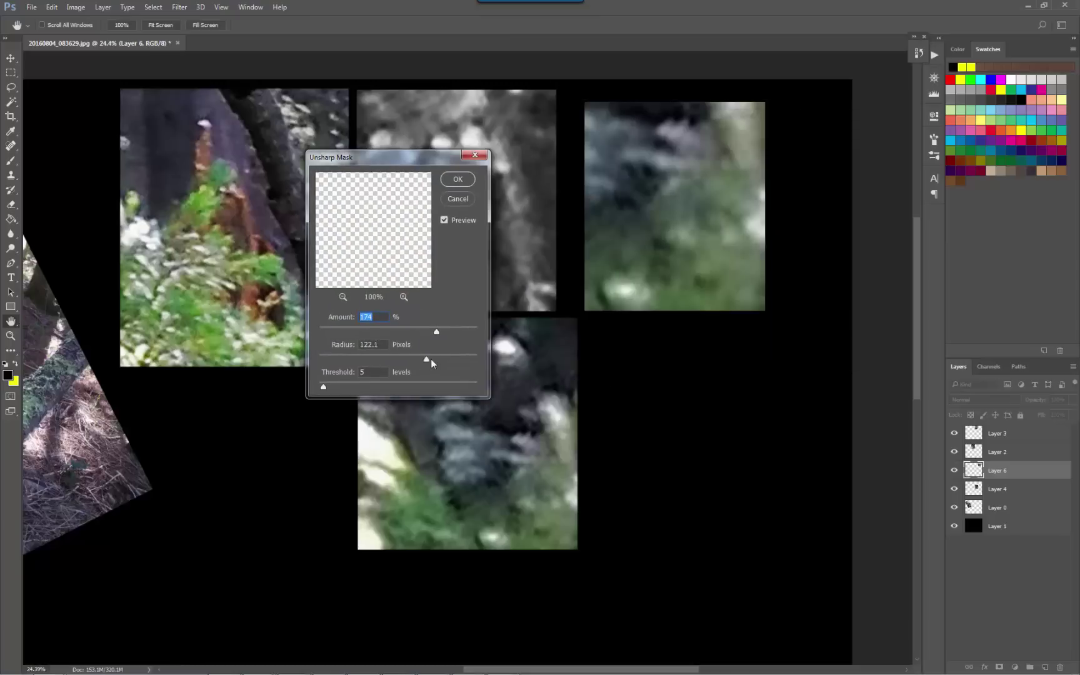
{"action": "left_click_drag", "start_coordinate": [430, 360], "coordinate": [421, 335]}
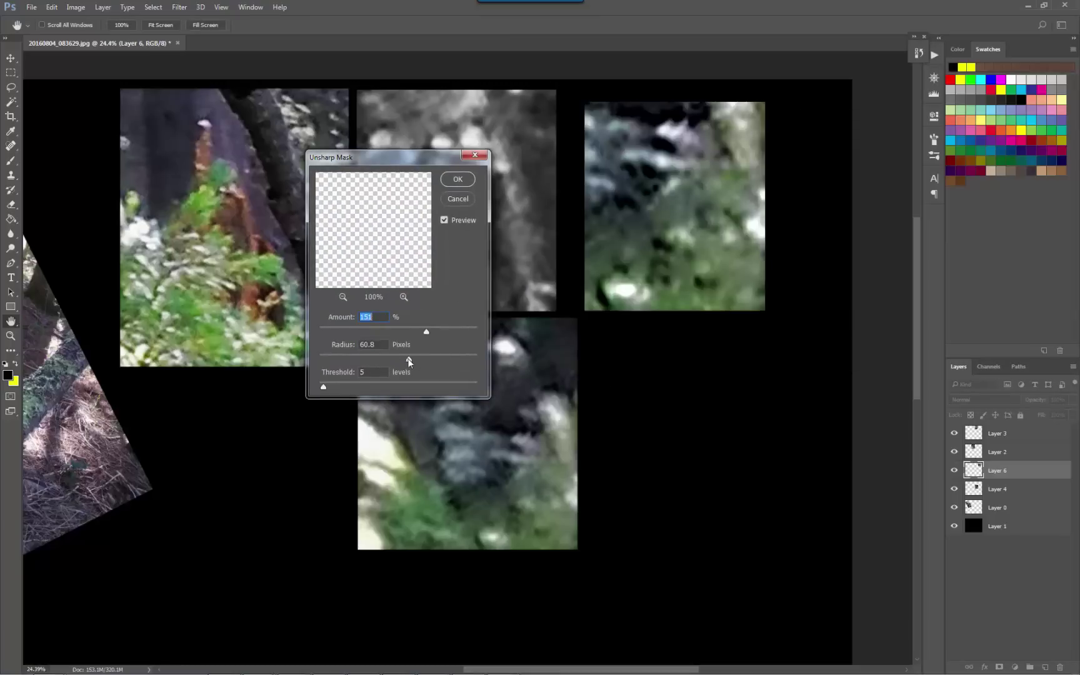
{"action": "left_click_drag", "start_coordinate": [392, 361], "coordinate": [375, 362]}
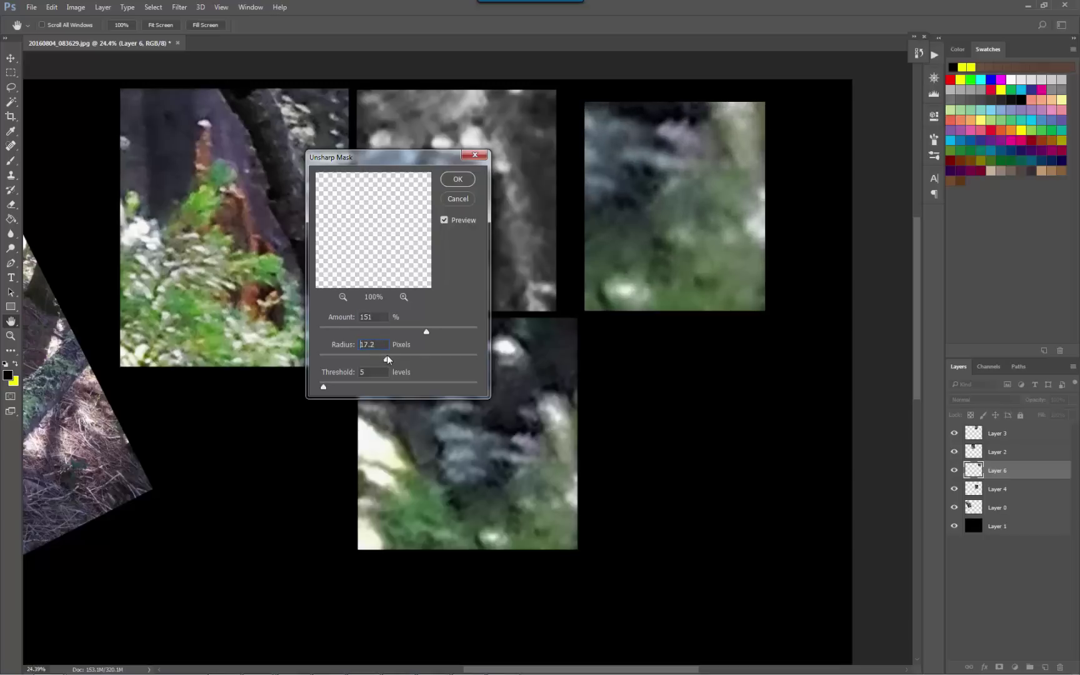
Apply the sharpening, then delete the top-right crop from the montage
{"action": "left_click", "coordinate": [454, 182]}
{"action": "key", "text": "Delete"}
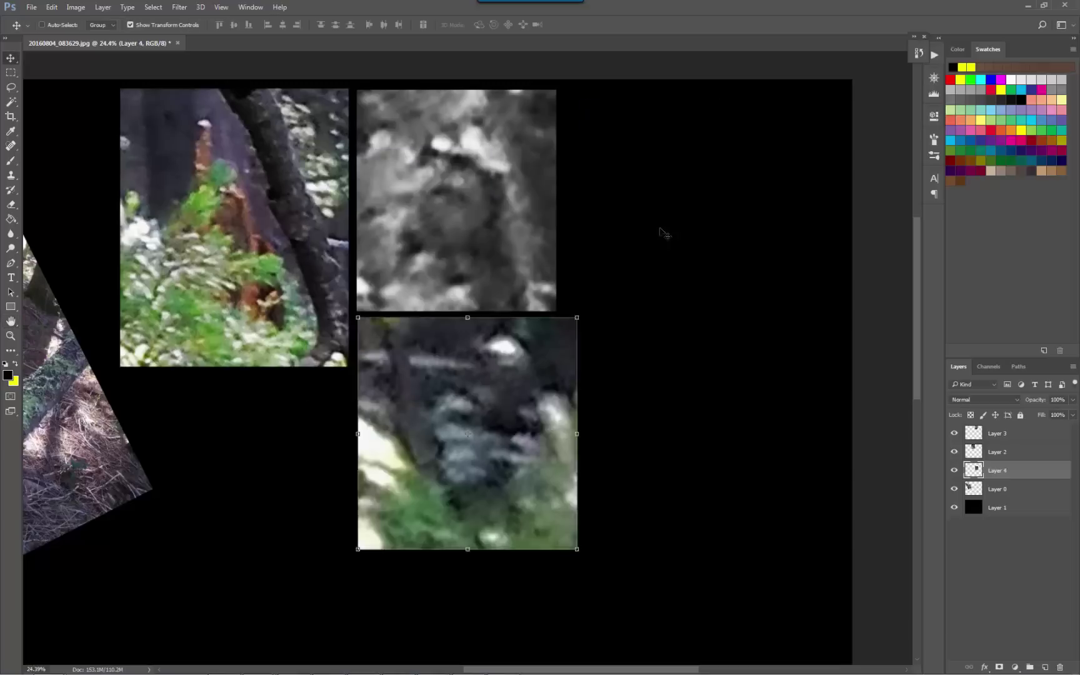
{"action": "scroll", "coordinate": [537, 526], "scroll_direction": "up", "scroll_amount": 2}
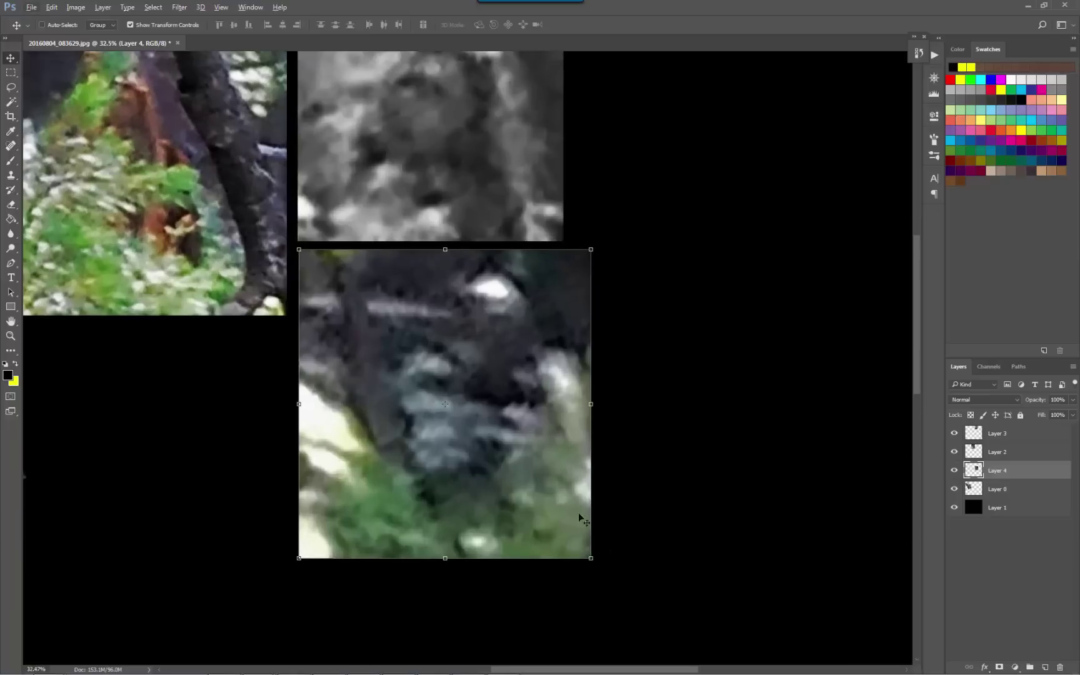
{"action": "scroll", "coordinate": [439, 371], "scroll_direction": "down", "scroll_amount": 3}
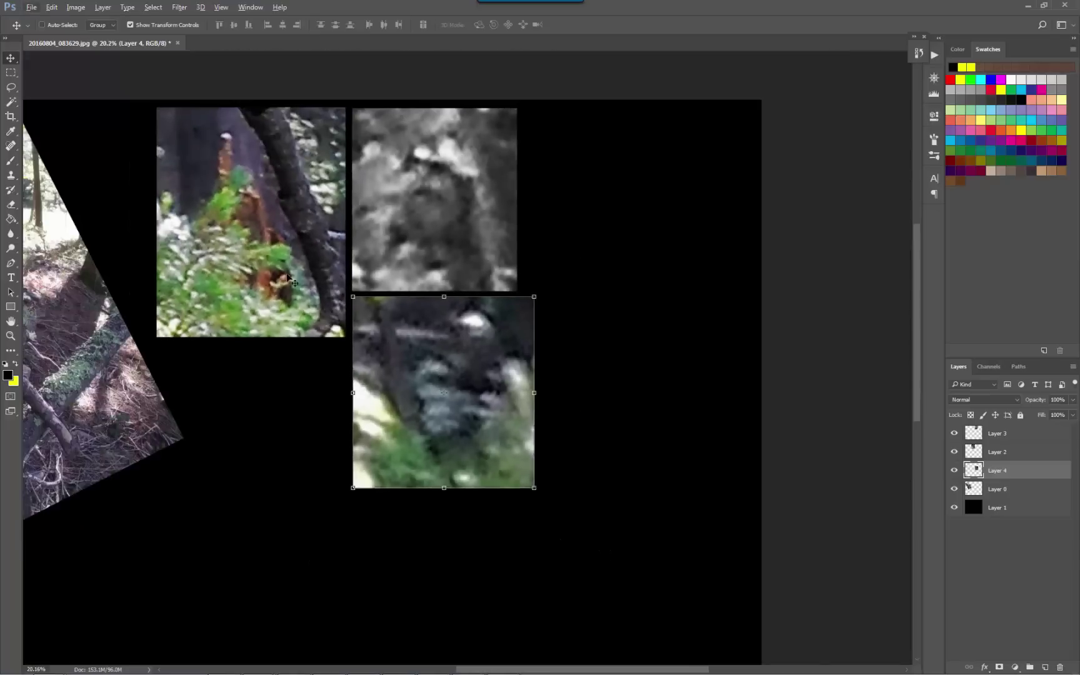
{"action": "scroll", "coordinate": [361, 362], "scroll_direction": "left", "scroll_amount": 5}
{"action": "scroll", "coordinate": [413, 232], "scroll_direction": "up", "scroll_amount": 10}
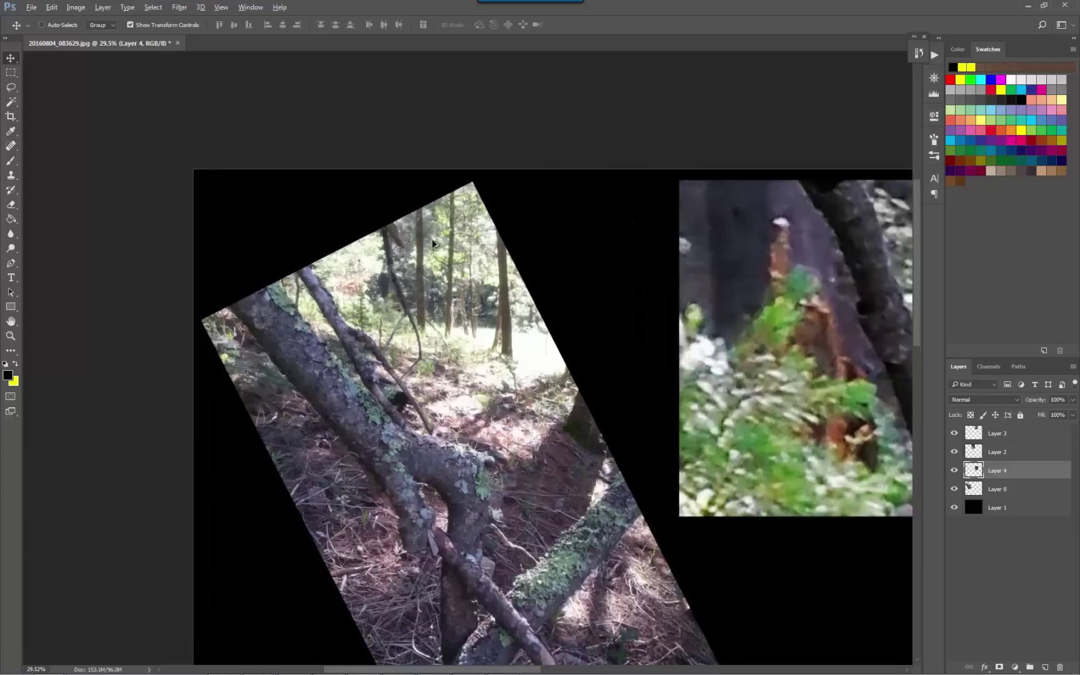
{"action": "scroll", "coordinate": [401, 288], "scroll_direction": "up", "scroll_amount": 1}
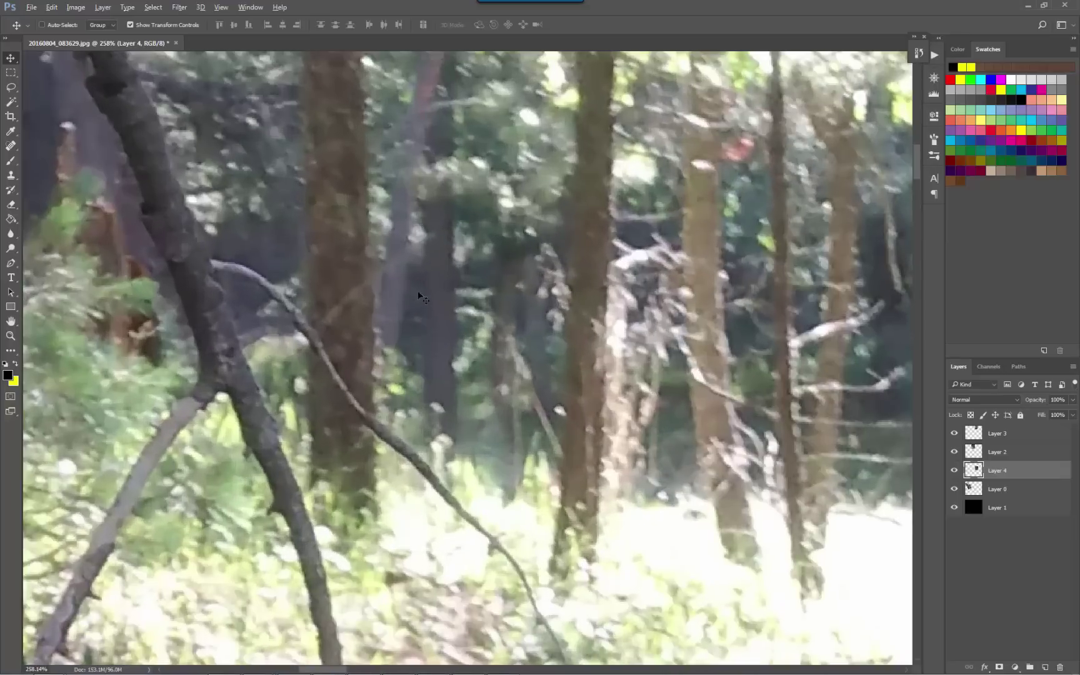
On Layer 0, marquee a rectangle around the dark shape between the tree trunks
{"action": "left_click", "coordinate": [11, 72]}
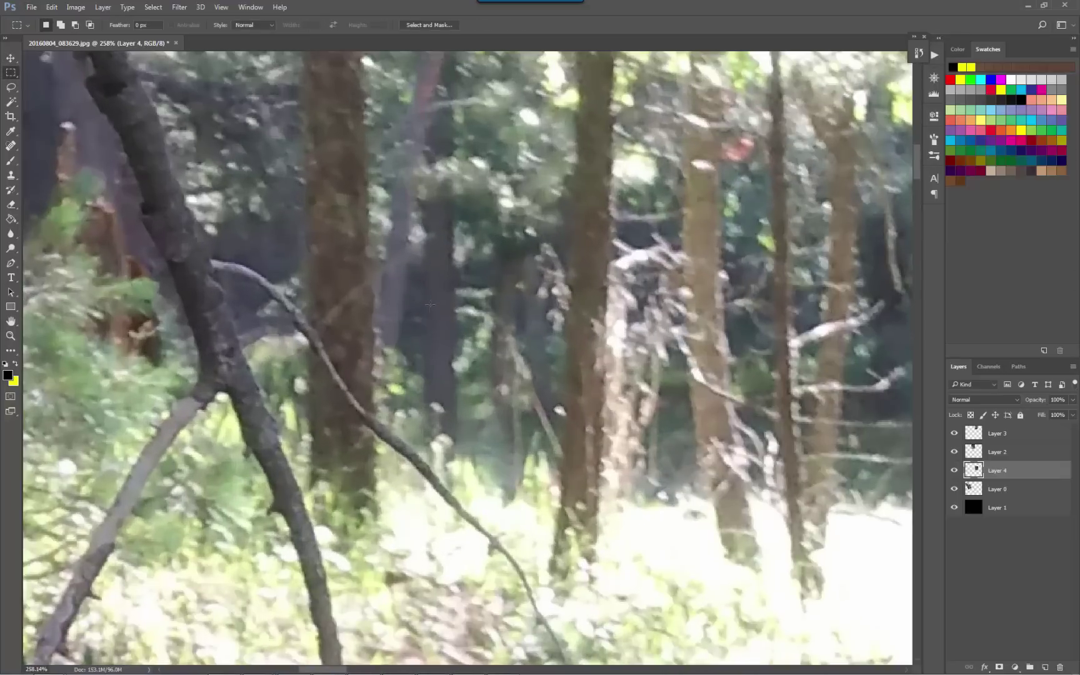
{"action": "right_click", "coordinate": [480, 298], "text": "ctrl"}
{"action": "left_click", "coordinate": [500, 301]}
{"action": "scroll", "coordinate": [383, 296], "scroll_direction": "up", "scroll_amount": 3}
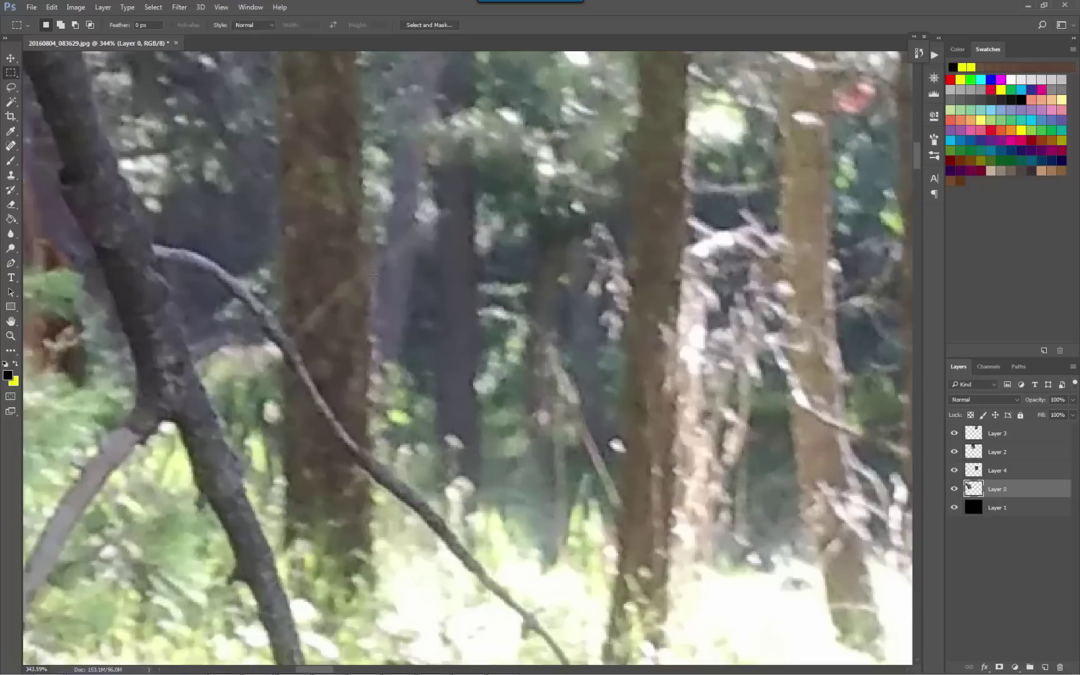
{"action": "left_click_drag", "start_coordinate": [353, 246], "coordinate": [494, 437]}
{"action": "mouse_move", "coordinate": [436, 363]}
{"action": "left_mouse_down"}
{"action": "mouse_move", "coordinate": [445, 378]}
{"action": "mouse_move", "coordinate": [431, 346]}
{"action": "left_mouse_up"}
Copy the dark-shape selection to a new layer and scale it up to roughly 812%
{"action": "right_click", "coordinate": [425, 336]}
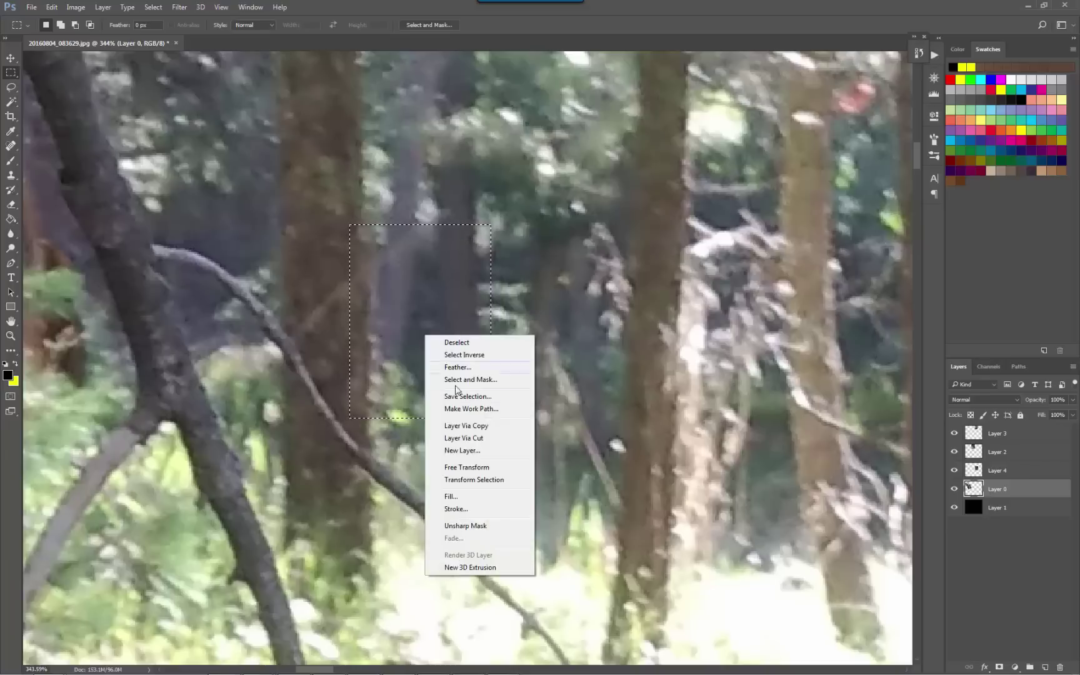
{"action": "left_click", "coordinate": [457, 427]}
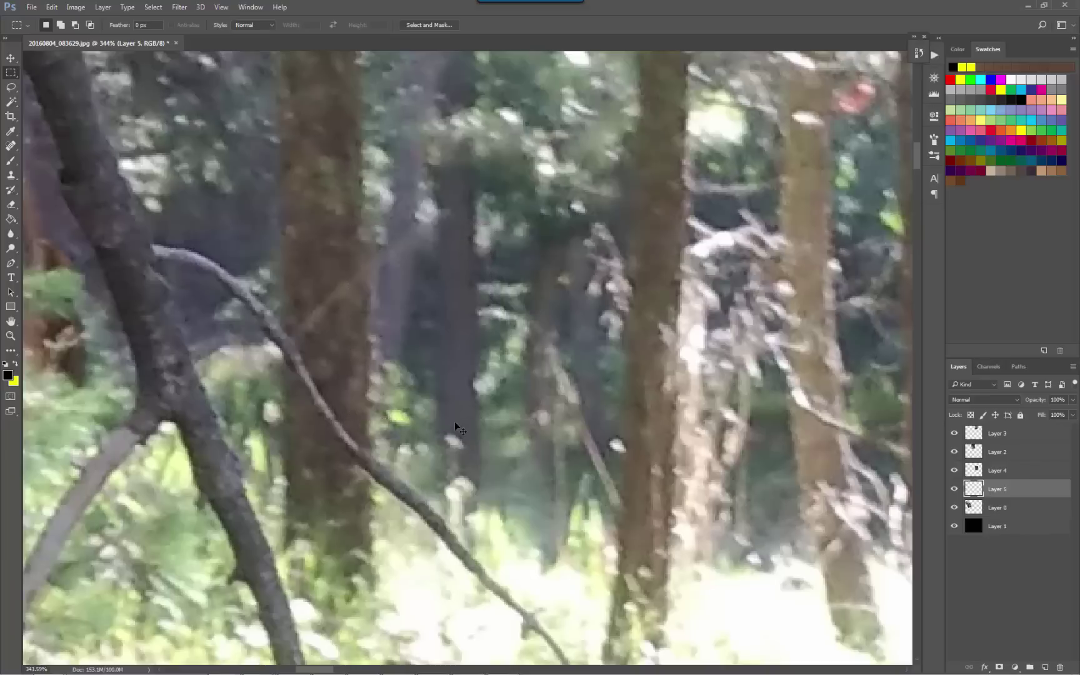
{"action": "scroll", "coordinate": [457, 427], "scroll_direction": "down", "scroll_amount": 10}
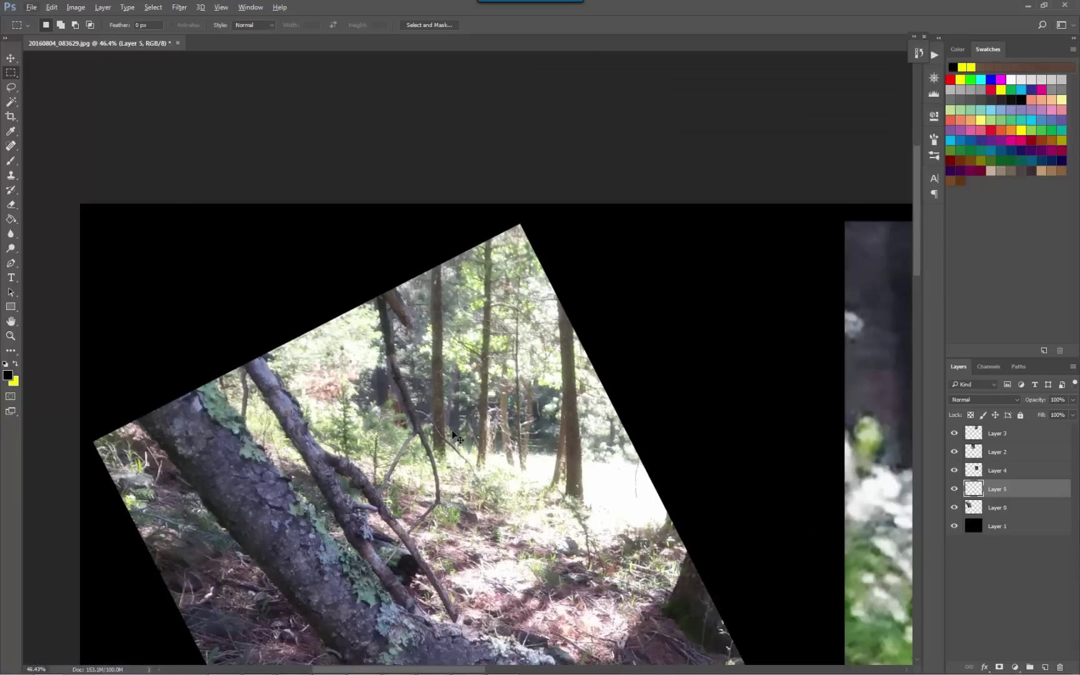
{"action": "key", "text": "ctrl+t"}
{"action": "left_click_drag", "start_coordinate": [461, 432], "coordinate": [594, 502]}
{"action": "scroll", "coordinate": [527, 488], "scroll_direction": "down", "scroll_amount": 3}
Place Layer 5's patch below the centre colour crop, enlarge it to about 1377%, and commit
{"action": "left_click_drag", "start_coordinate": [703, 565], "coordinate": [244, 307]}
{"action": "left_click_drag", "start_coordinate": [141, 212], "coordinate": [489, 450]}
{"action": "left_click_drag", "start_coordinate": [414, 504], "coordinate": [313, 562]}
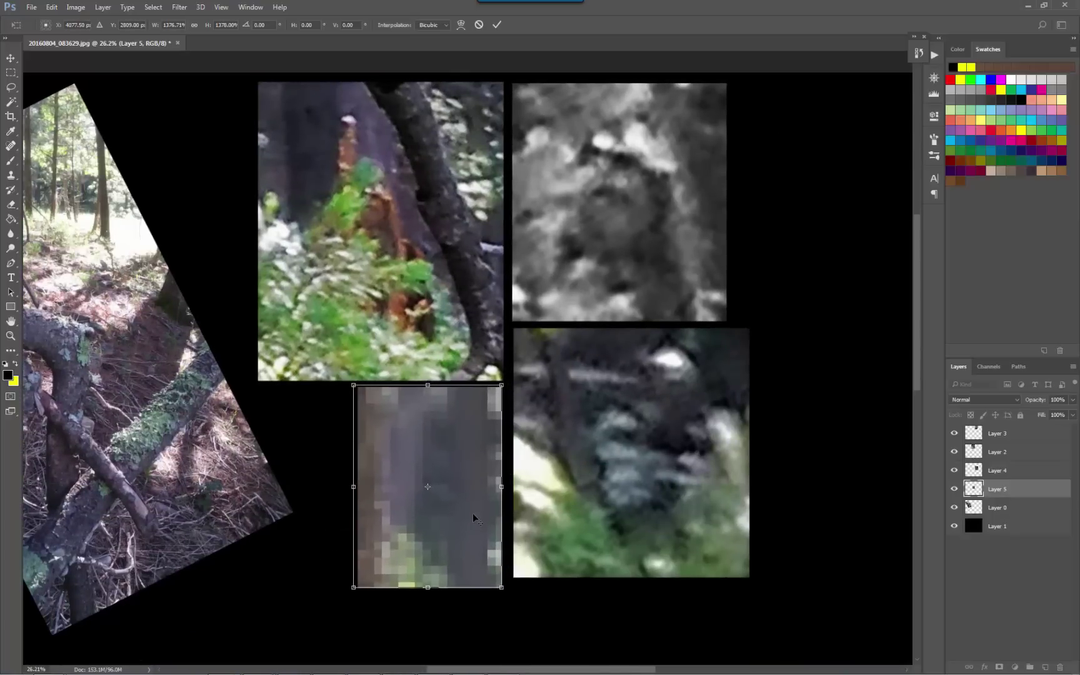
{"action": "left_click", "coordinate": [11, 57]}
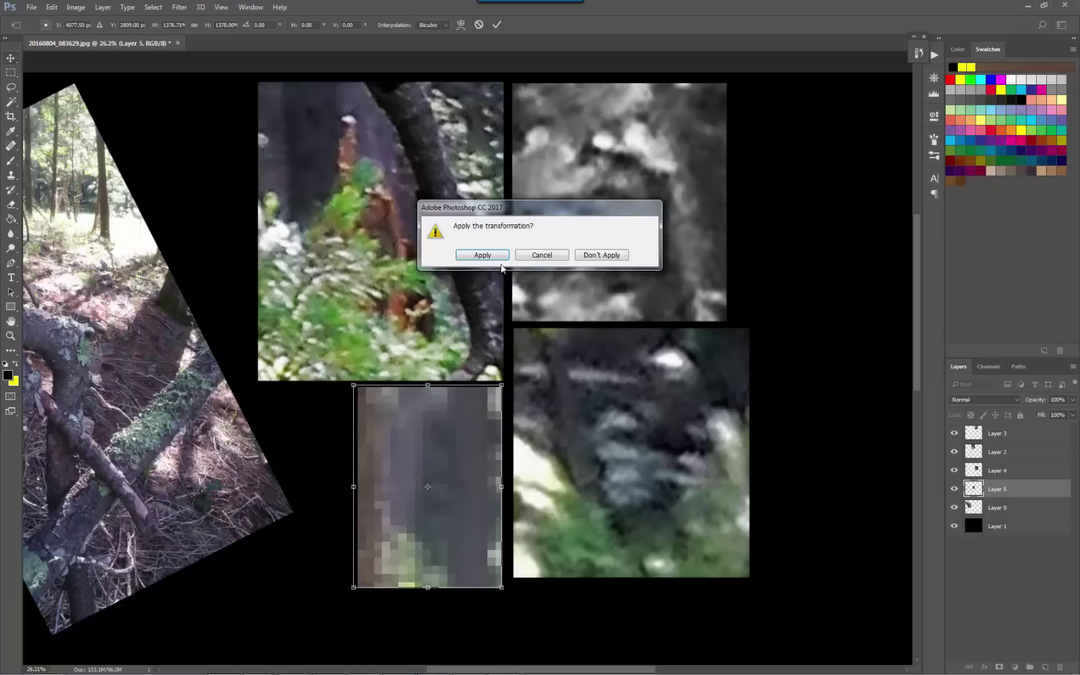
{"action": "left_click", "coordinate": [483, 255]}
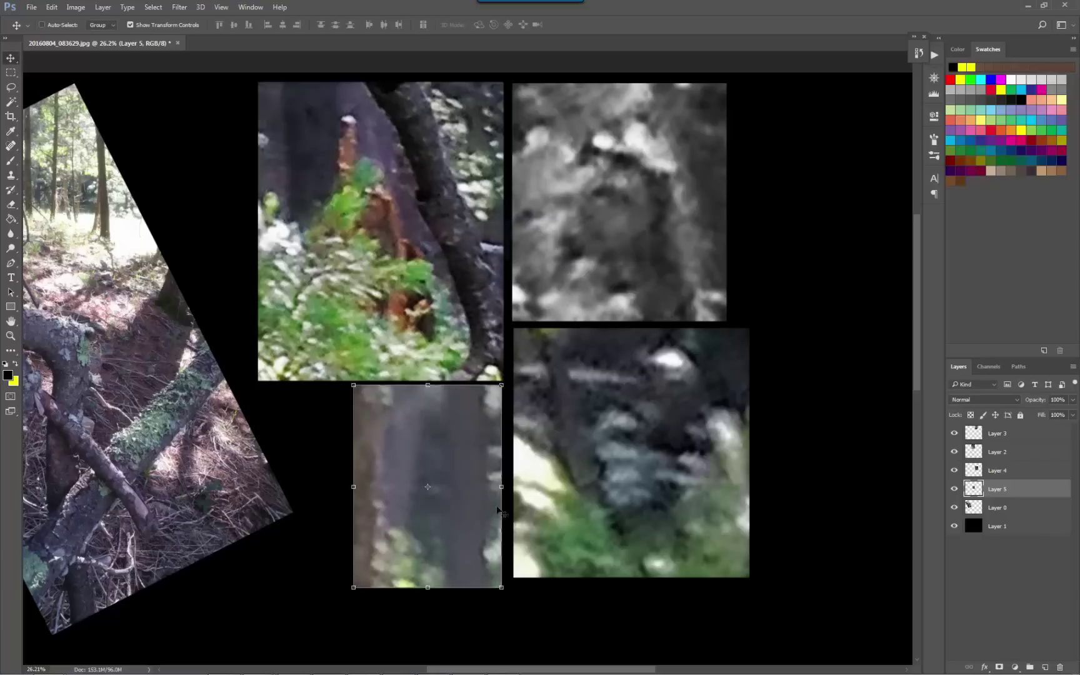
{"action": "left_click", "coordinate": [76, 8]}
Cancel the first Brightness/Contrast attempt and centre the new crop in view
{"action": "mouse_move", "coordinate": [166, 35]}
{"action": "left_click", "coordinate": [225, 36]}
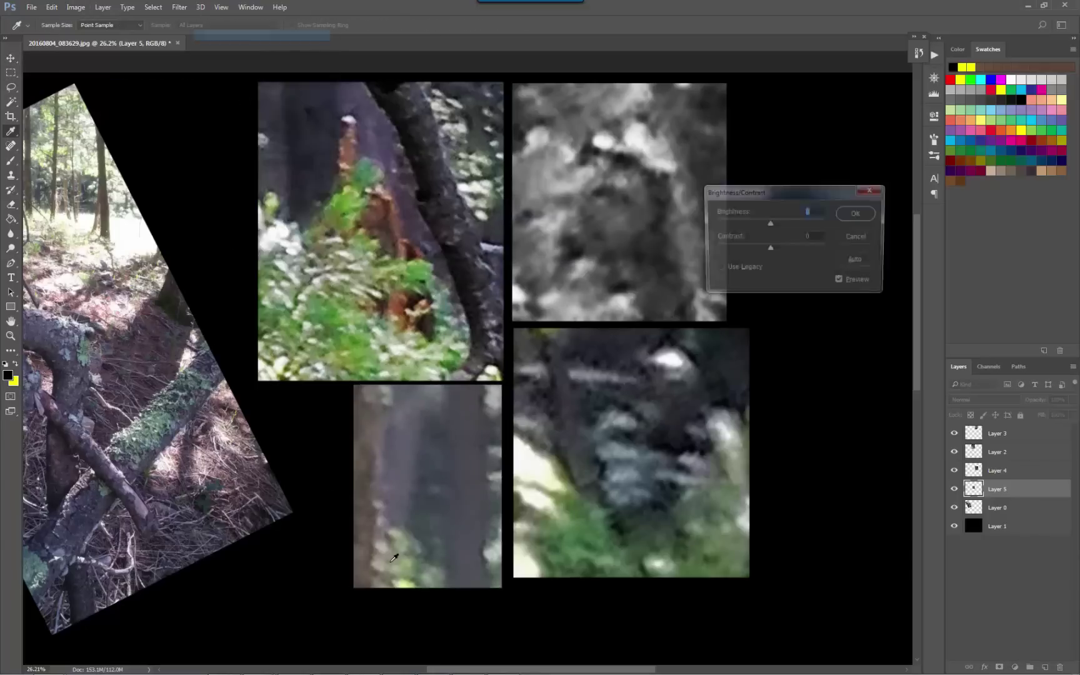
{"action": "left_click", "coordinate": [855, 237]}
{"action": "scroll", "coordinate": [461, 576], "scroll_direction": "up", "scroll_amount": 2}
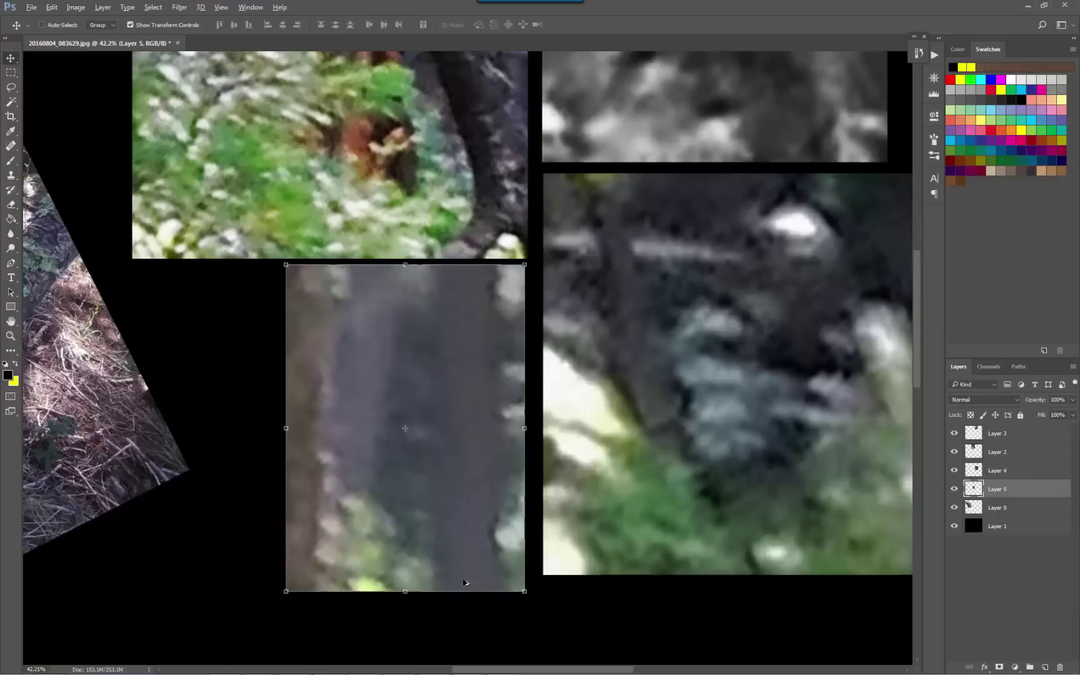
{"action": "left_click_drag", "start_coordinate": [398, 553], "coordinate": [449, 470]}
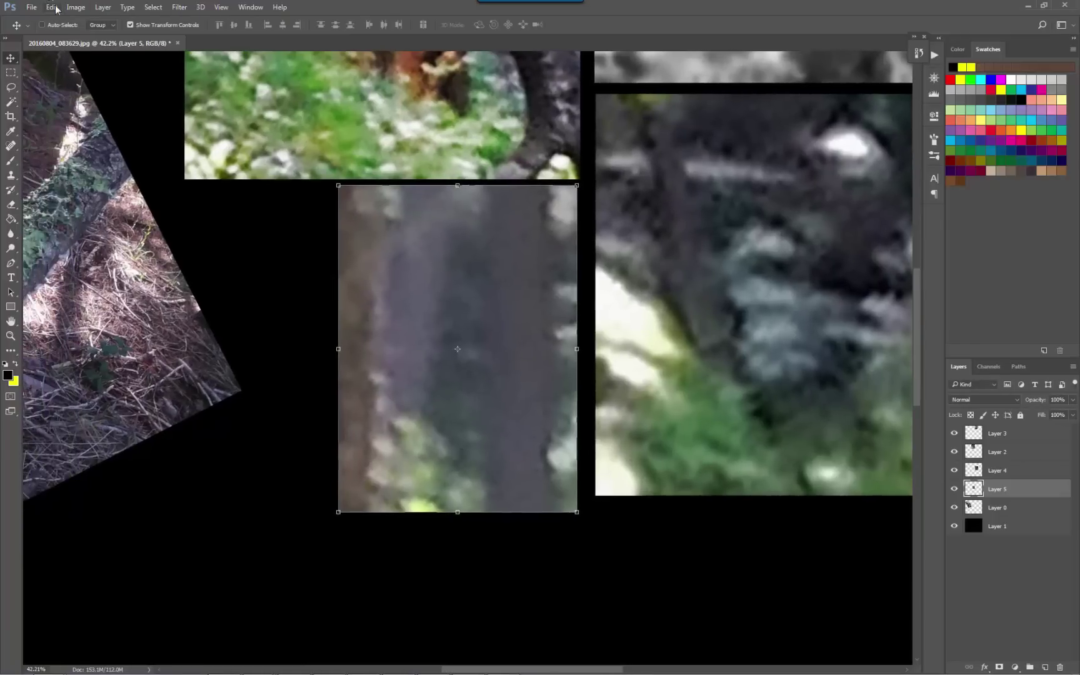
Raise the crop's brightness to 29 with Brightness/Contrast
{"action": "left_click", "coordinate": [76, 7]}
{"action": "mouse_move", "coordinate": [92, 35]}
{"action": "left_click", "coordinate": [225, 36]}
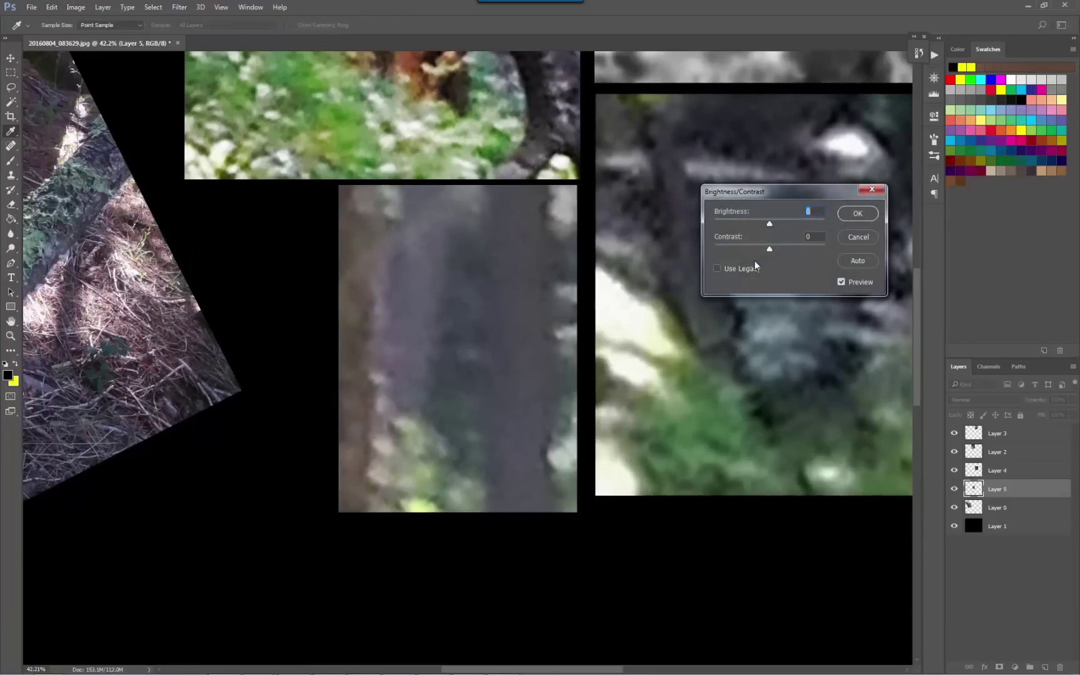
{"action": "left_click_drag", "start_coordinate": [770, 225], "coordinate": [883, 239]}
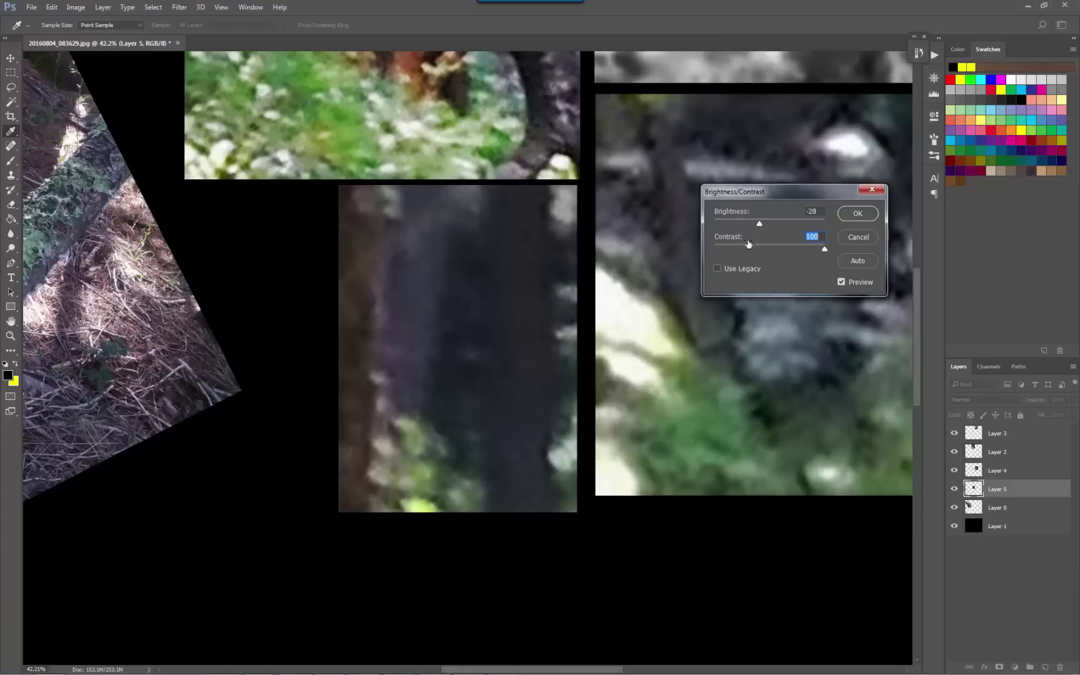
{"action": "left_click_drag", "start_coordinate": [765, 225], "coordinate": [782, 223]}
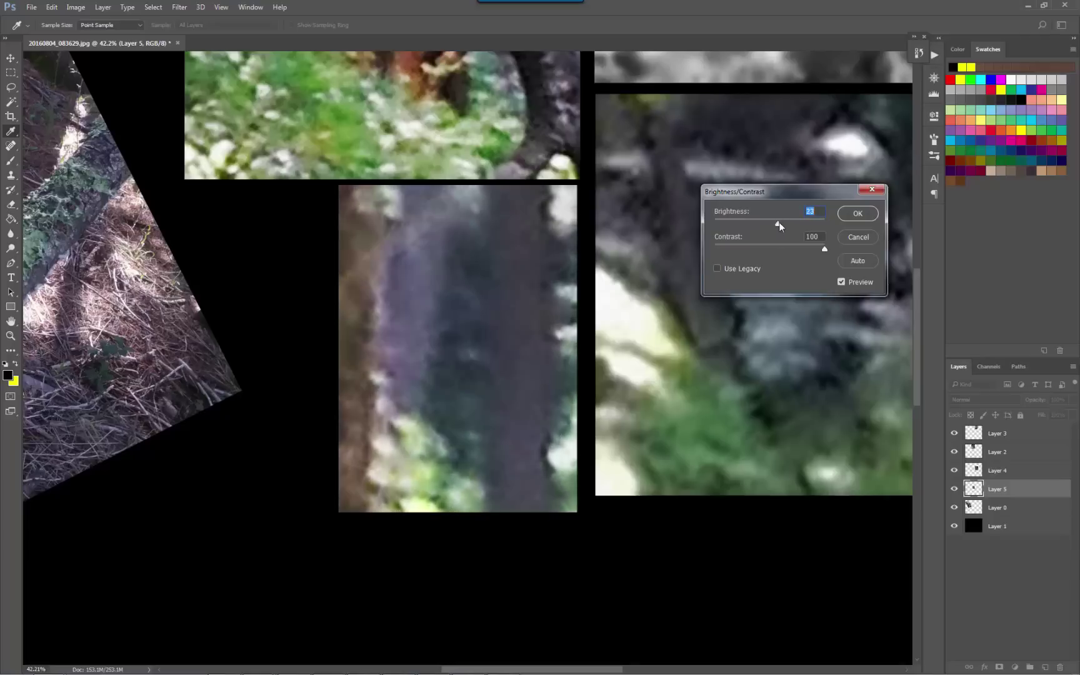
{"action": "left_click", "coordinate": [868, 215]}
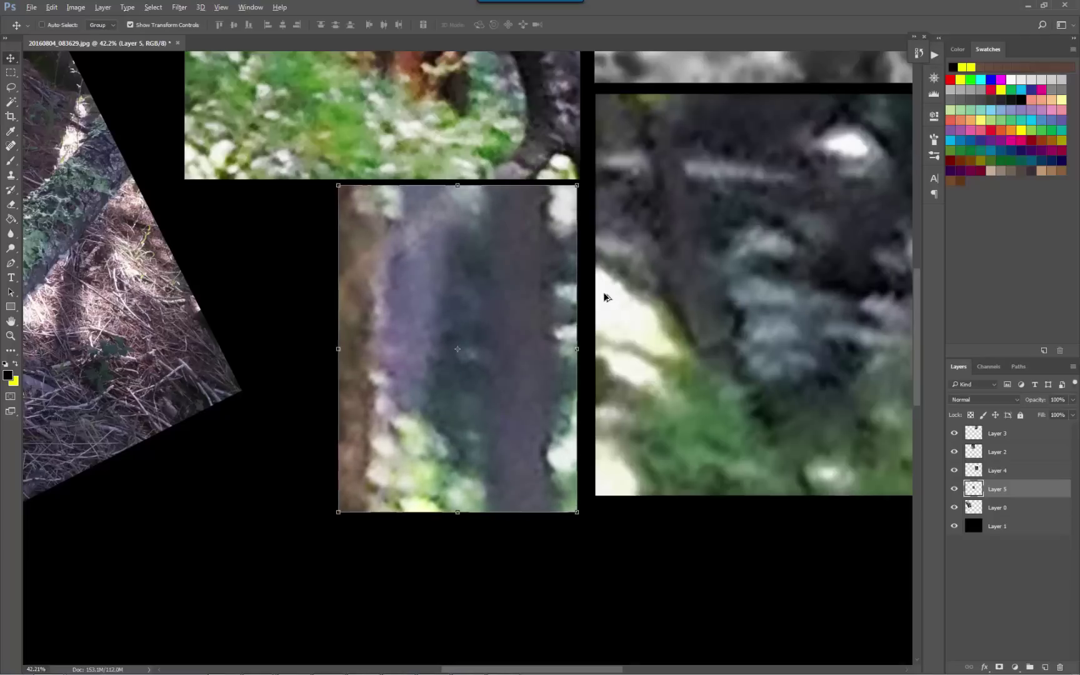
{"action": "key", "text": "v"}
{"action": "scroll", "coordinate": [603, 294], "scroll_direction": "up", "scroll_amount": 3}
Push the crop's contrast to 100 and fine-tune its brightness
{"action": "left_click", "coordinate": [76, 6]}
{"action": "mouse_move", "coordinate": [91, 36]}
{"action": "left_click", "coordinate": [235, 35]}
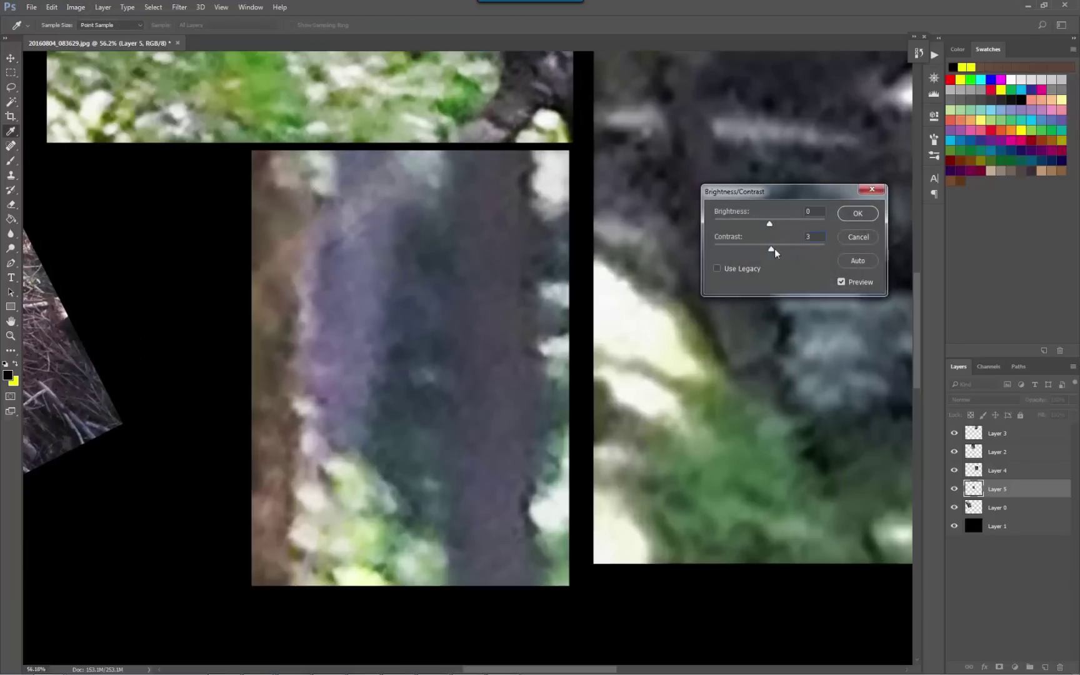
{"action": "left_click_drag", "start_coordinate": [779, 252], "coordinate": [825, 248]}
{"action": "left_click_drag", "start_coordinate": [769, 225], "coordinate": [778, 219]}
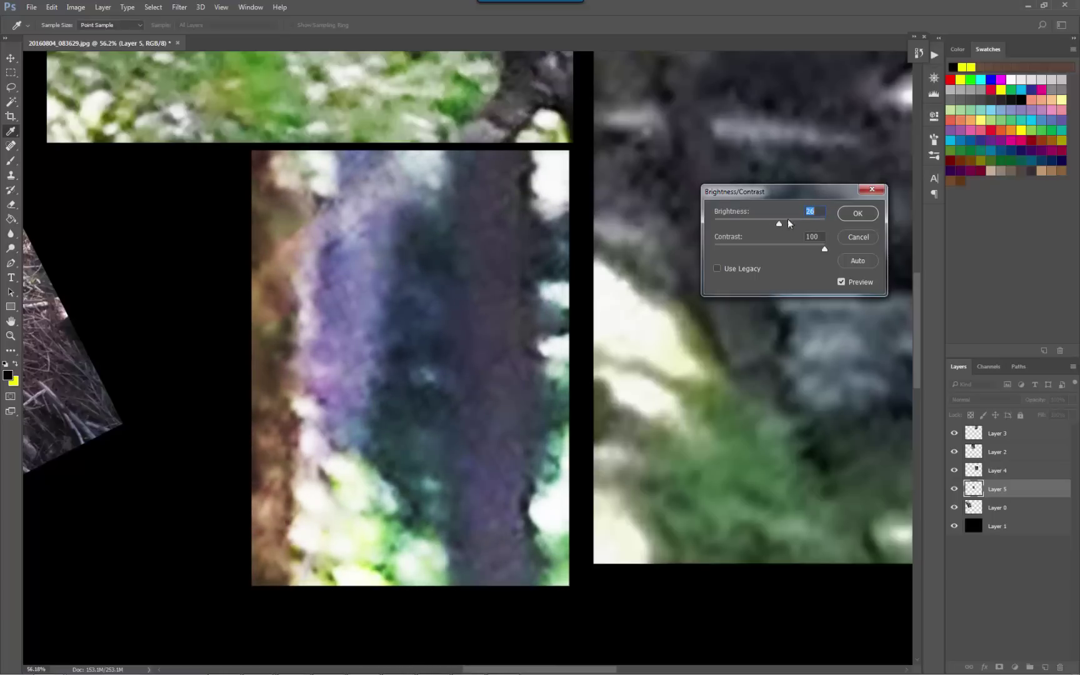
{"action": "left_click", "coordinate": [862, 217]}
{"action": "key", "text": "v"}
{"action": "scroll", "coordinate": [464, 275], "scroll_direction": "down", "scroll_amount": 3}
{"action": "scroll", "coordinate": [466, 280], "scroll_direction": "up", "scroll_amount": 4}
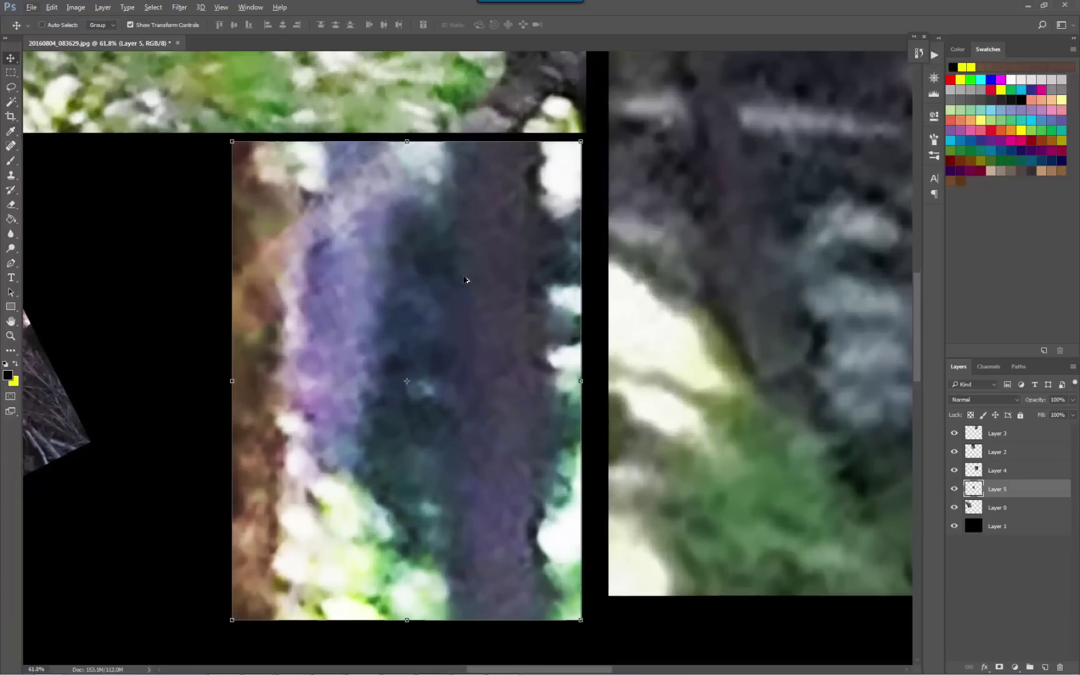
{"action": "scroll", "coordinate": [507, 301], "scroll_direction": "down", "scroll_amount": 4}
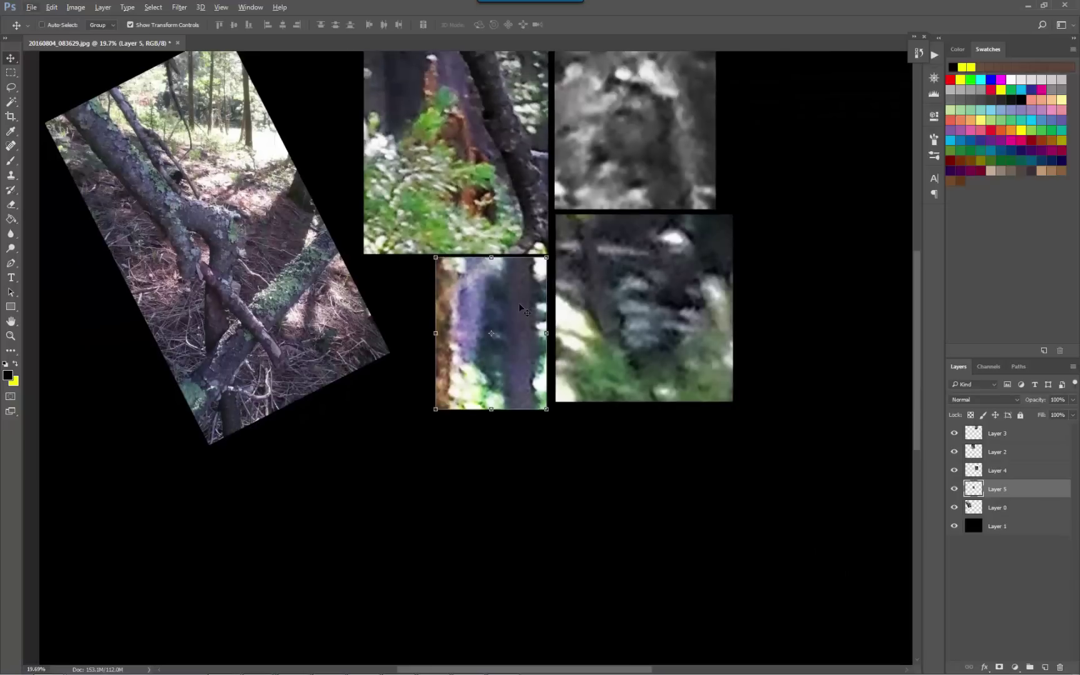
Nudge the enhanced crop slightly and move Layer 4's crop to the upper right
{"action": "left_click_drag", "start_coordinate": [519, 303], "coordinate": [520, 304]}
{"action": "scroll", "coordinate": [563, 350], "scroll_direction": "up", "scroll_amount": 2}
{"action": "scroll", "coordinate": [562, 350], "scroll_direction": "right", "scroll_amount": 2}
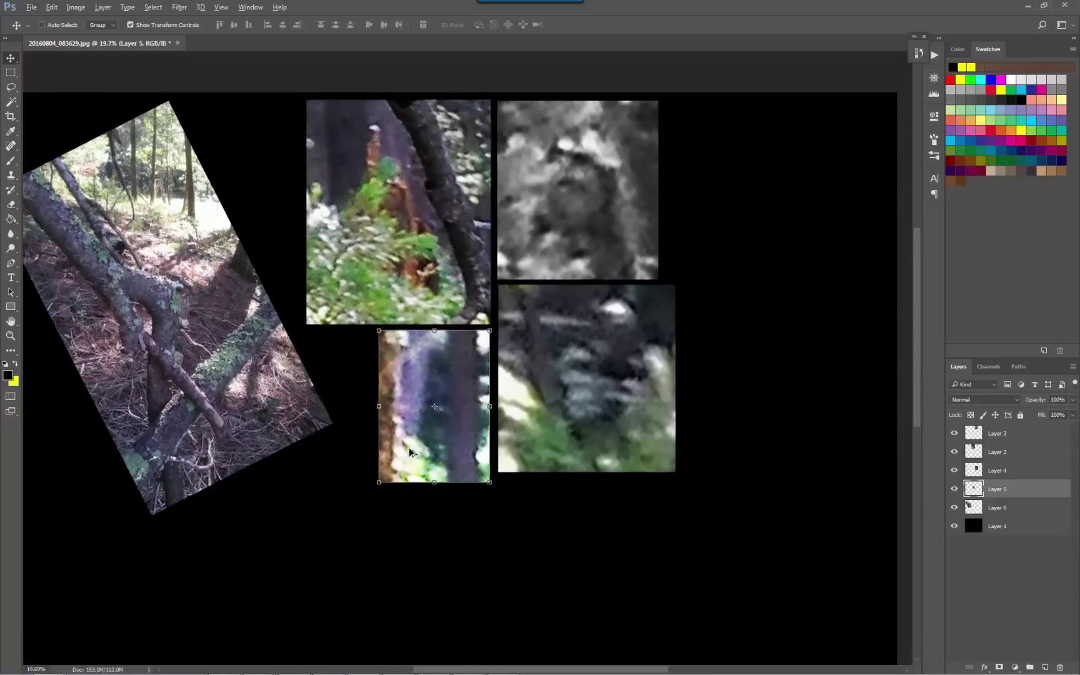
{"action": "right_click", "coordinate": [578, 433]}
{"action": "left_click", "coordinate": [600, 426]}
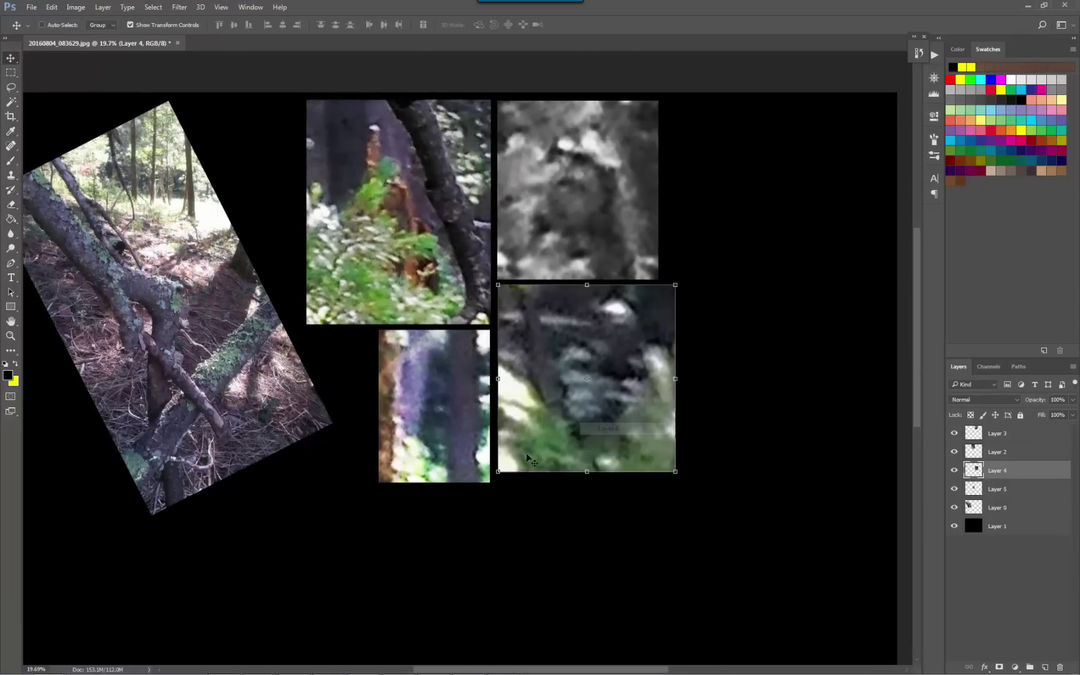
{"action": "left_click_drag", "start_coordinate": [527, 450], "coordinate": [694, 269]}
Duplicate Layer 5's enhanced crop to its right
{"action": "right_click", "coordinate": [435, 421]}
{"action": "left_click", "coordinate": [456, 427]}
{"action": "left_click_drag", "start_coordinate": [408, 460], "coordinate": [522, 462]}
{"action": "scroll", "coordinate": [548, 441], "scroll_direction": "up", "scroll_amount": 3}
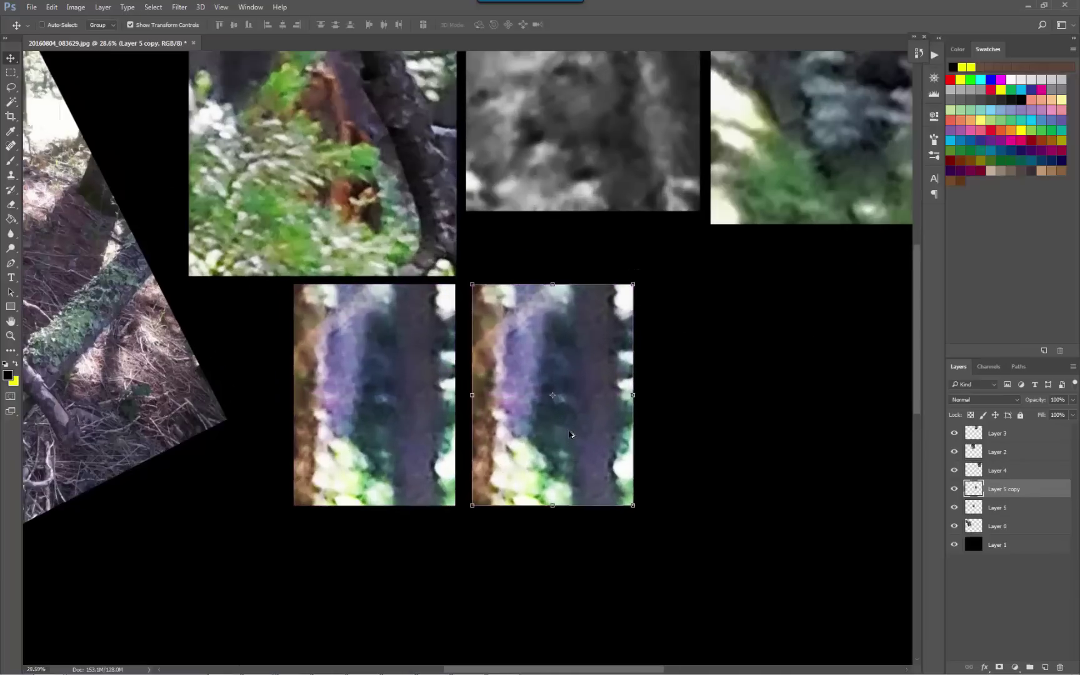
Desaturate the duplicated crop to grayscale
{"action": "left_click", "coordinate": [75, 7]}
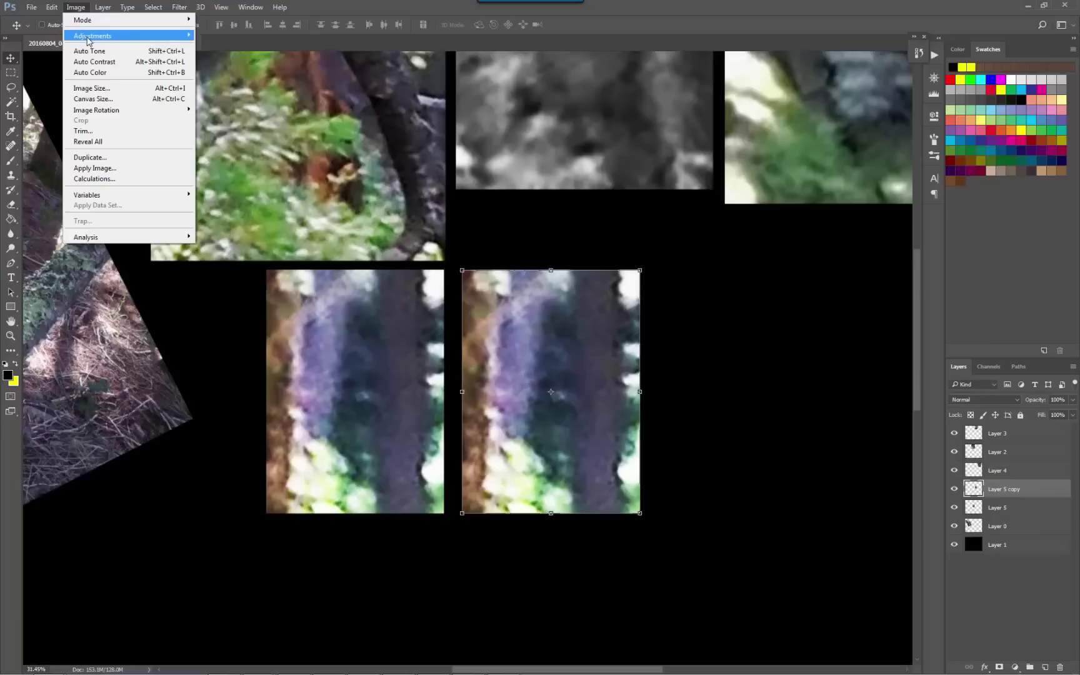
{"action": "mouse_move", "coordinate": [89, 37]}
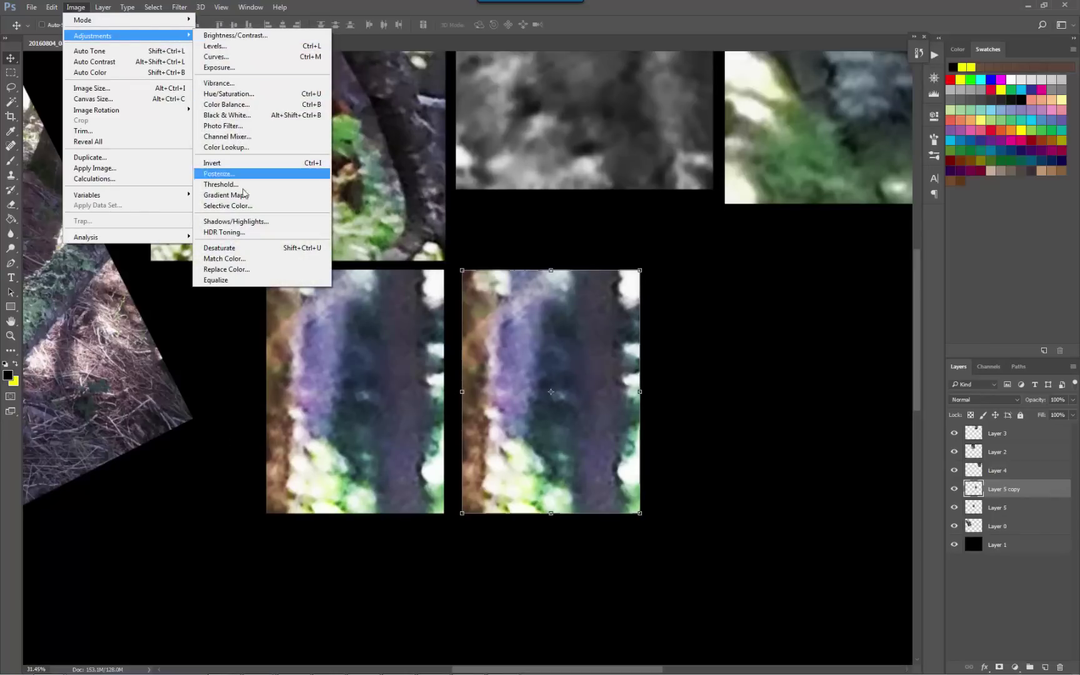
{"action": "left_click", "coordinate": [250, 248]}
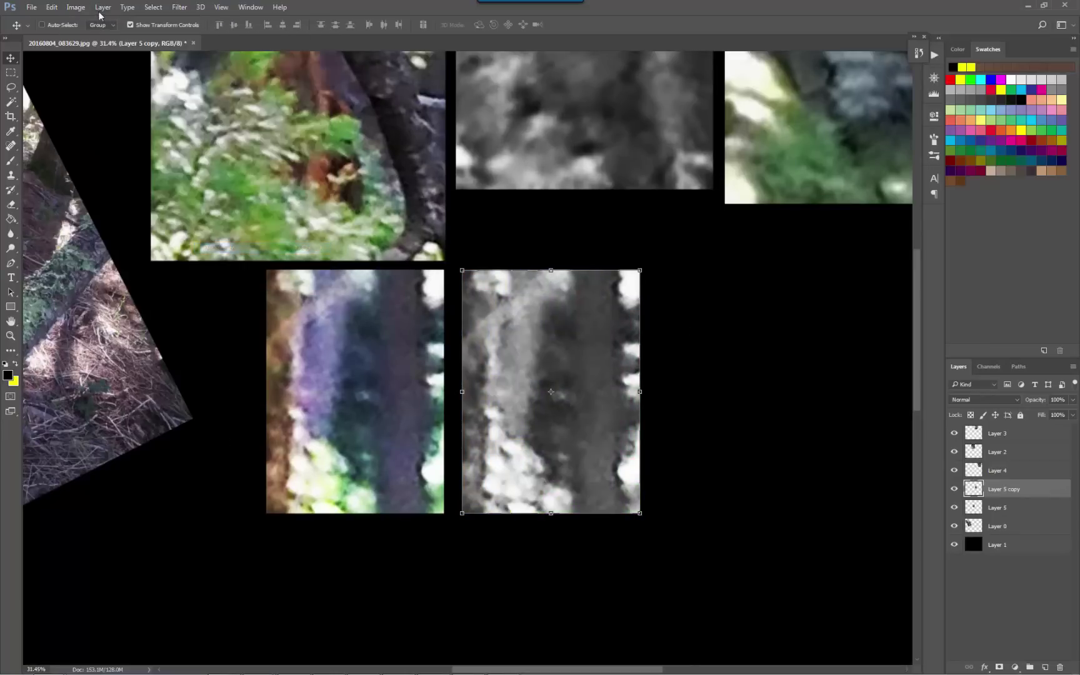
Brighten the grayscale duplicate to about 72 with Brightness/Contrast
{"action": "left_click", "coordinate": [76, 7]}
{"action": "mouse_move", "coordinate": [85, 39]}
{"action": "left_click", "coordinate": [232, 36]}
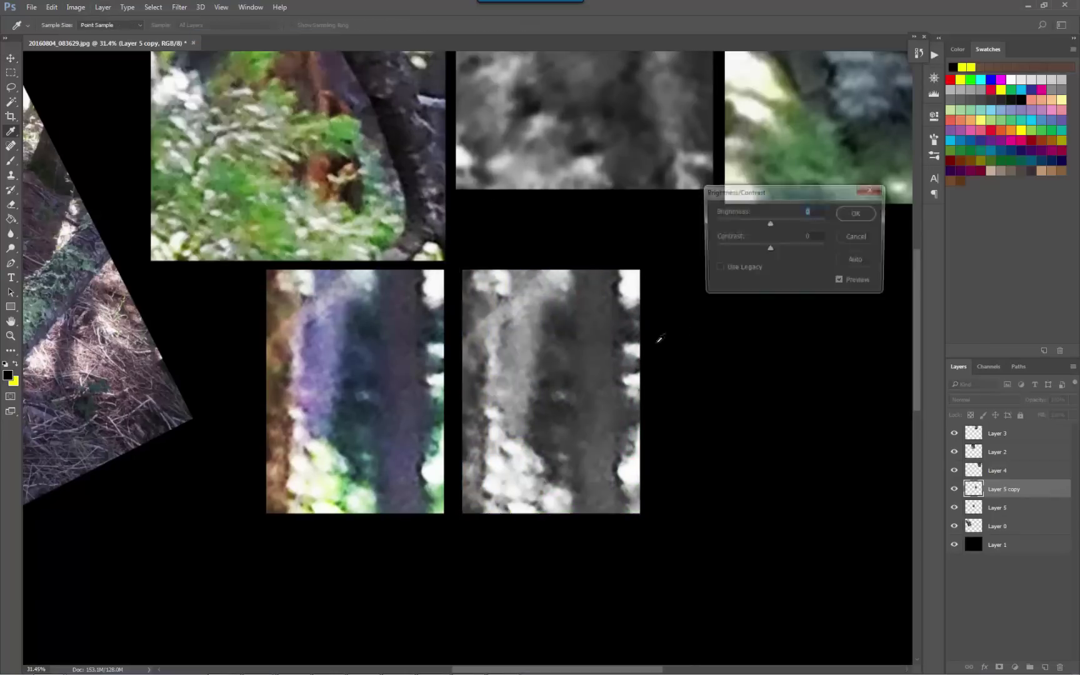
{"action": "left_click_drag", "start_coordinate": [769, 223], "coordinate": [796, 222]}
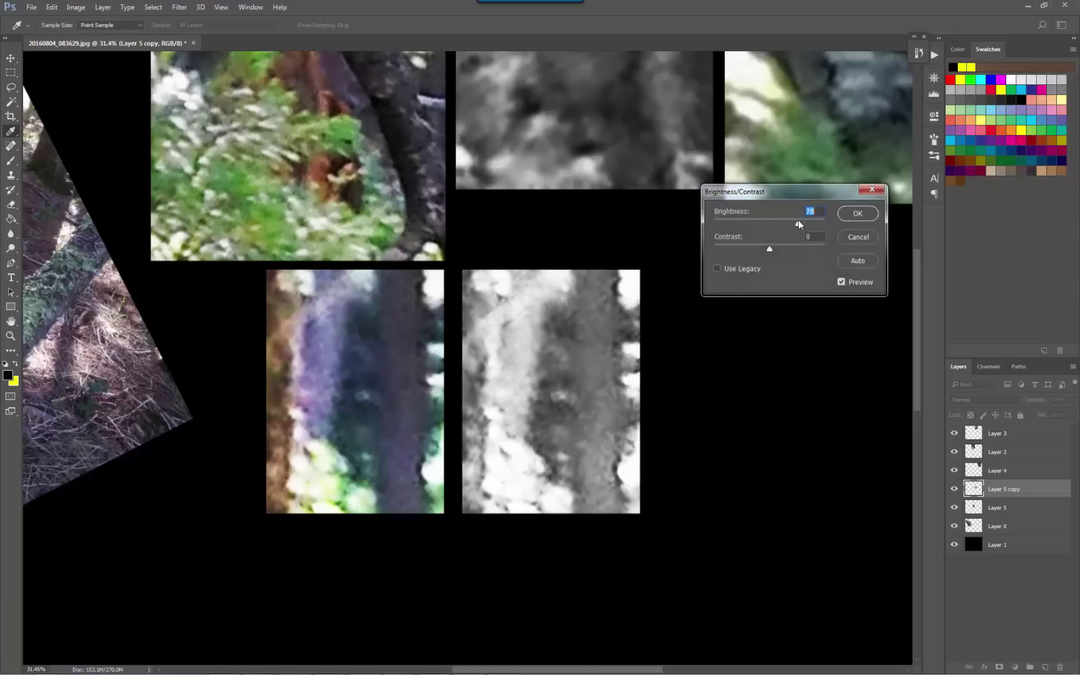
{"action": "left_click", "coordinate": [851, 214]}
Select Layer 5 with its copy and drag both narrow crops right, beneath the top-right crop
{"action": "key", "text": "v"}
{"action": "scroll", "coordinate": [306, 319], "scroll_direction": "down", "scroll_amount": 3}
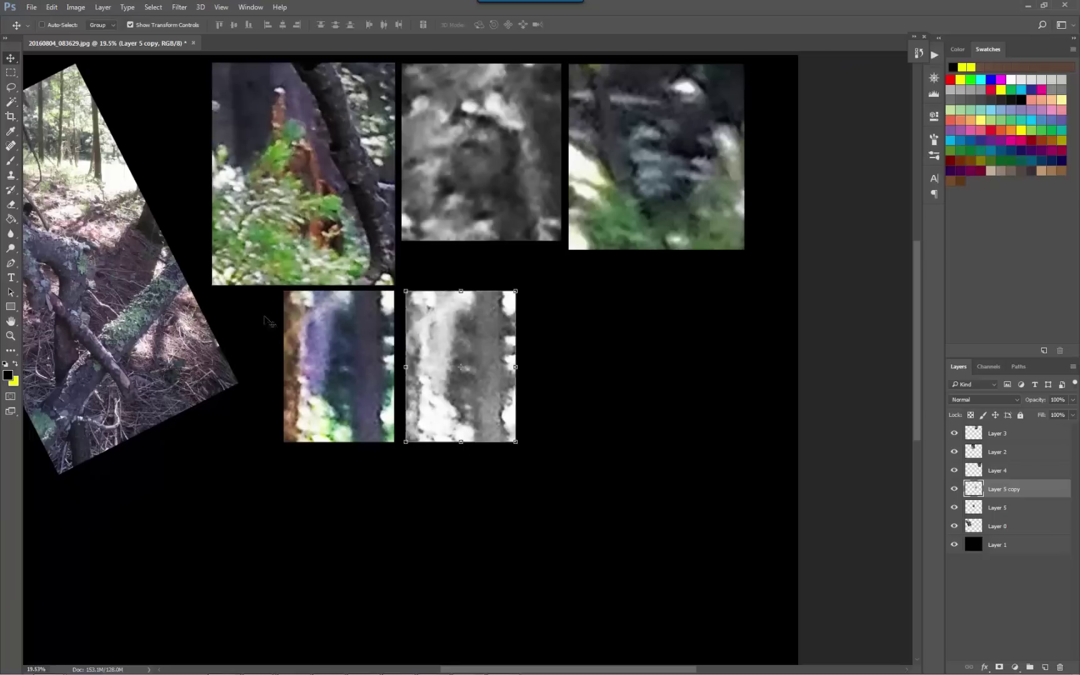
{"action": "left_click_drag", "start_coordinate": [336, 257], "coordinate": [321, 320]}
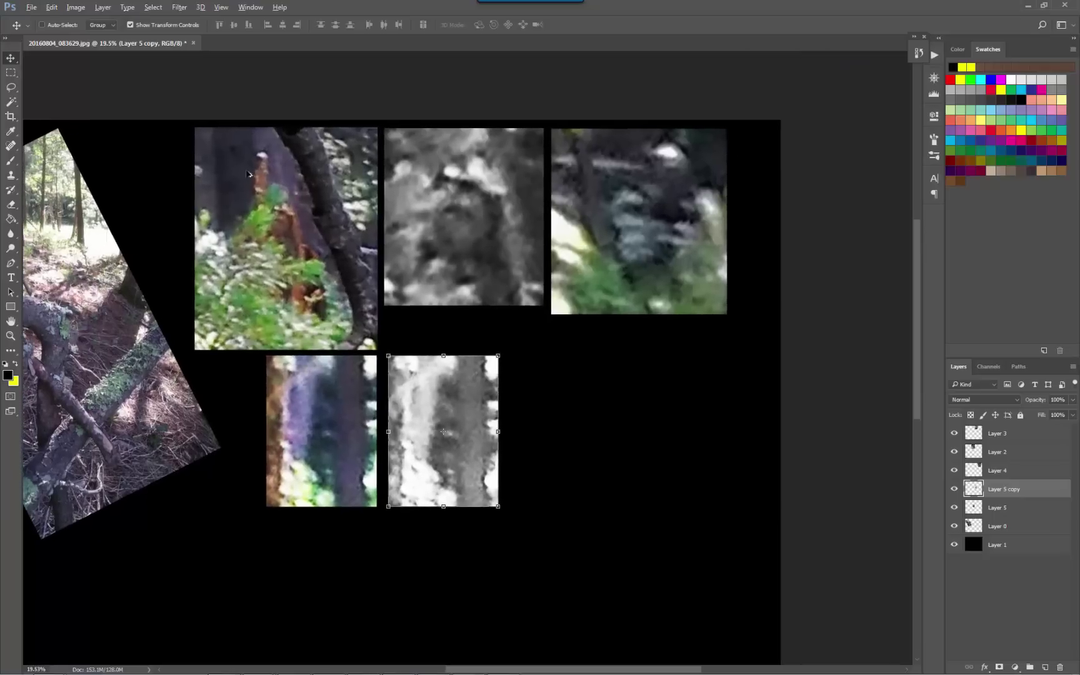
{"action": "scroll", "coordinate": [240, 170], "scroll_direction": "up", "scroll_amount": 3}
{"action": "scroll", "coordinate": [263, 216], "scroll_direction": "down", "scroll_amount": 4}
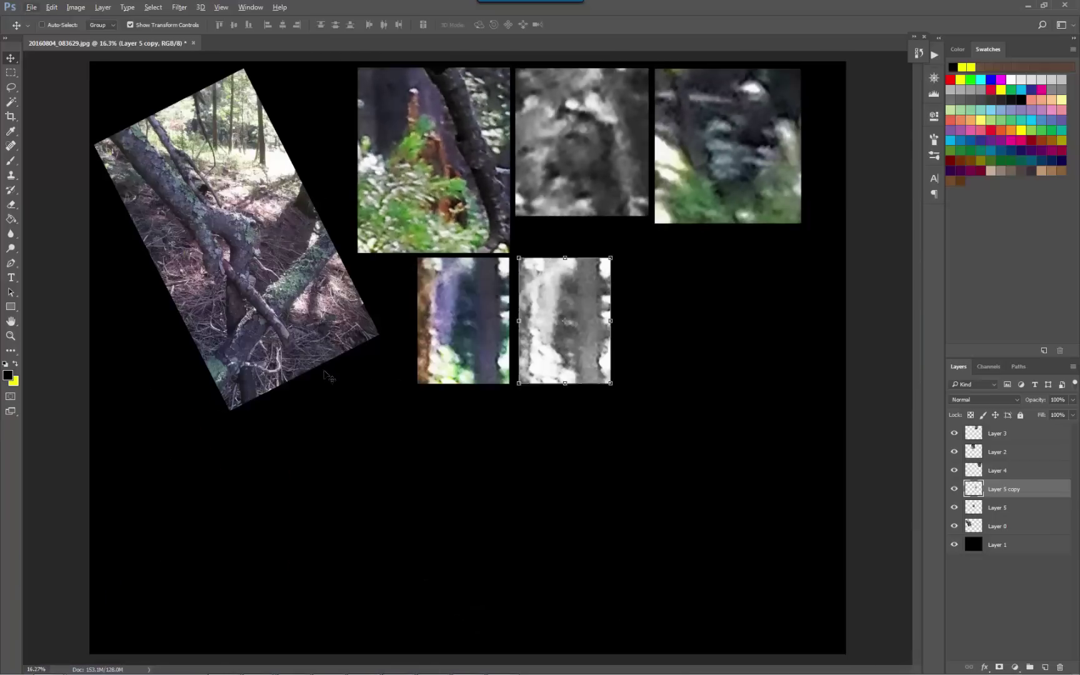
{"action": "right_click", "coordinate": [455, 326]}
{"action": "left_click", "coordinate": [474, 332], "text": "shift"}
{"action": "left_click_drag", "start_coordinate": [457, 351], "coordinate": [677, 338]}
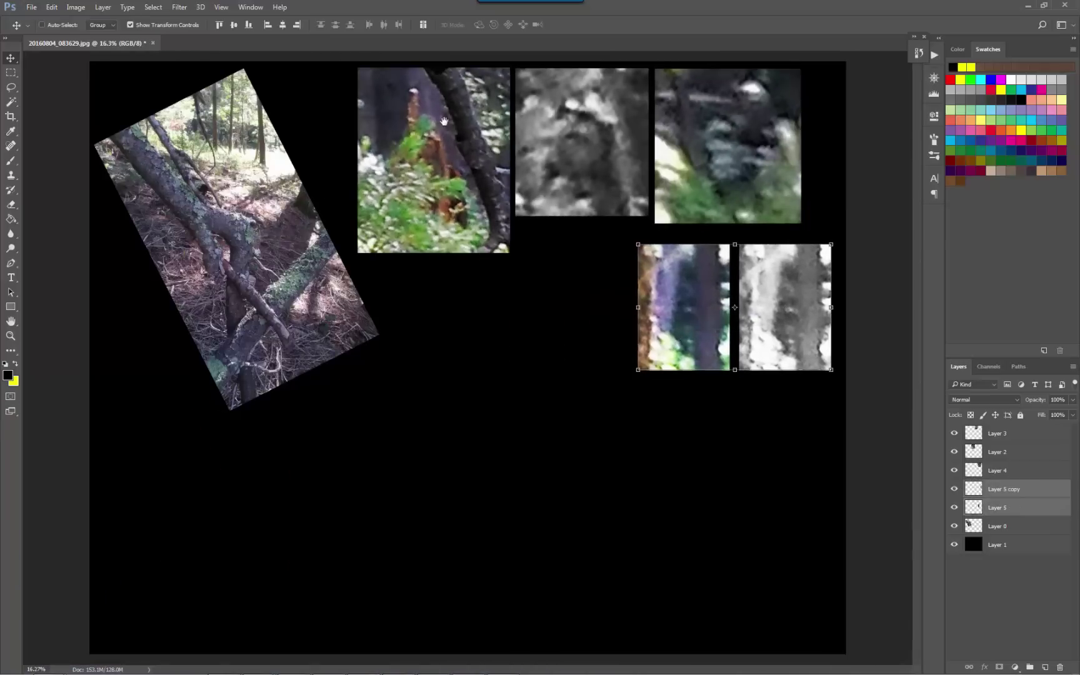
{"action": "scroll", "coordinate": [436, 174], "scroll_direction": "up", "scroll_amount": 5}
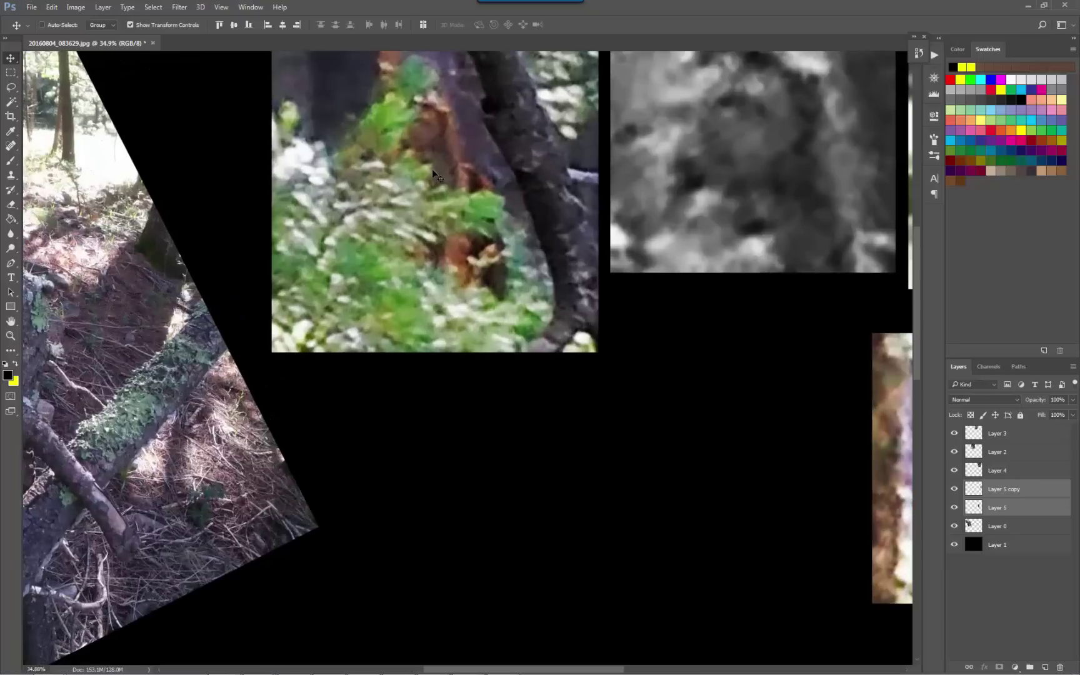
{"action": "scroll", "coordinate": [432, 169], "scroll_direction": "up", "scroll_amount": 5}
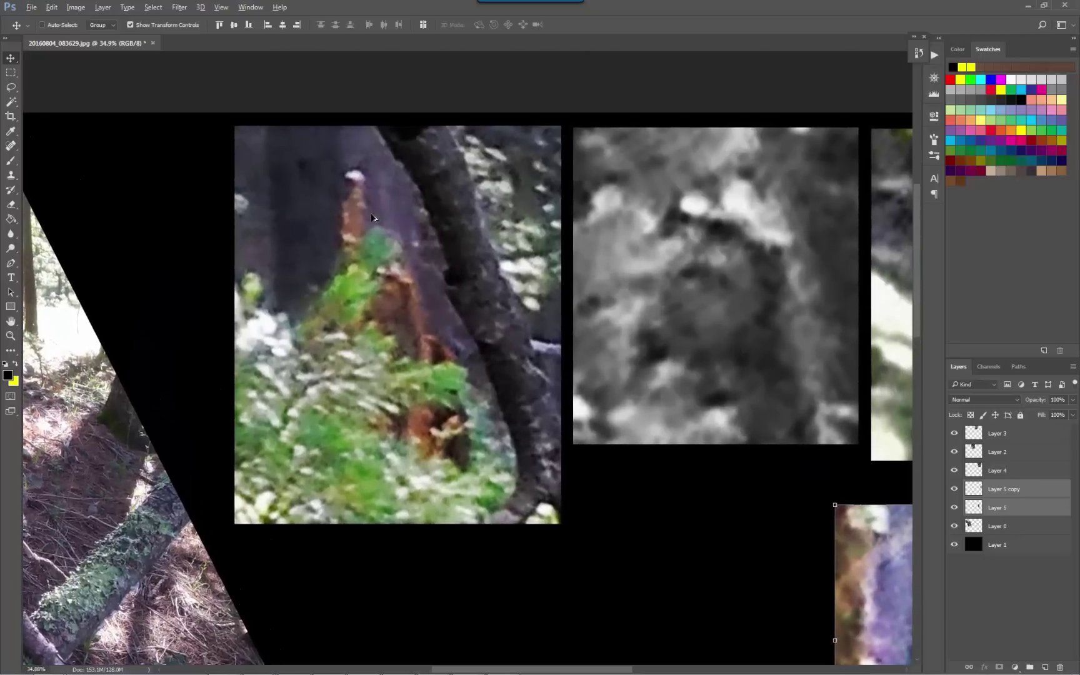
{"action": "scroll", "coordinate": [371, 216], "scroll_direction": "up", "scroll_amount": 2}
{"action": "scroll", "coordinate": [370, 305], "scroll_direction": "up", "scroll_amount": 2}
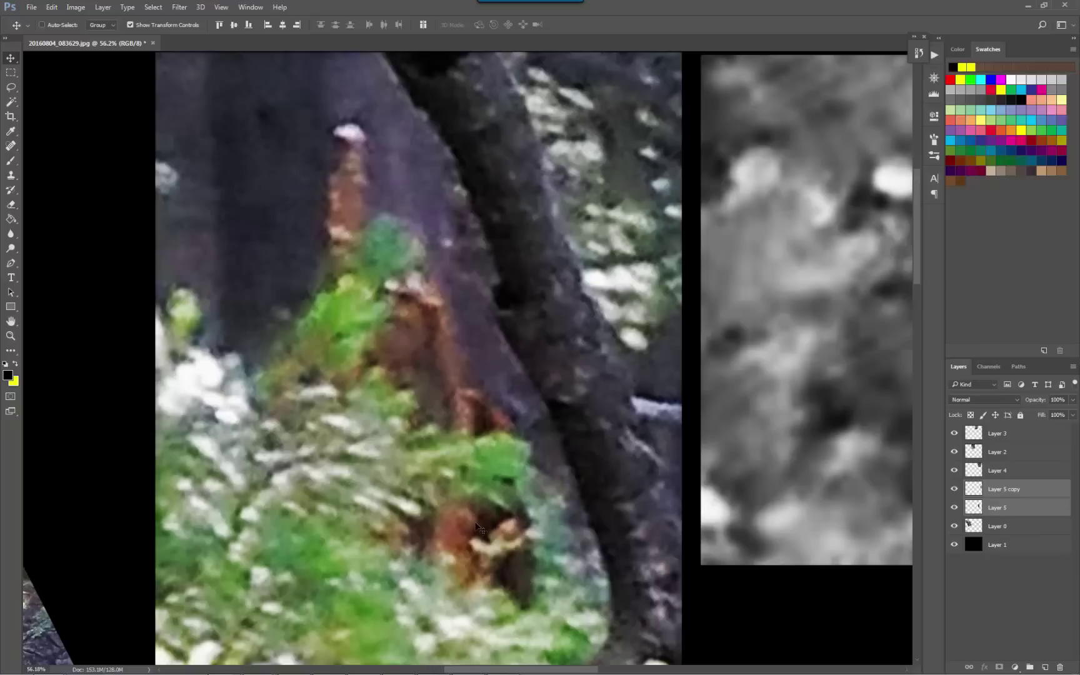
{"action": "scroll", "coordinate": [434, 478], "scroll_direction": "down", "scroll_amount": 3}
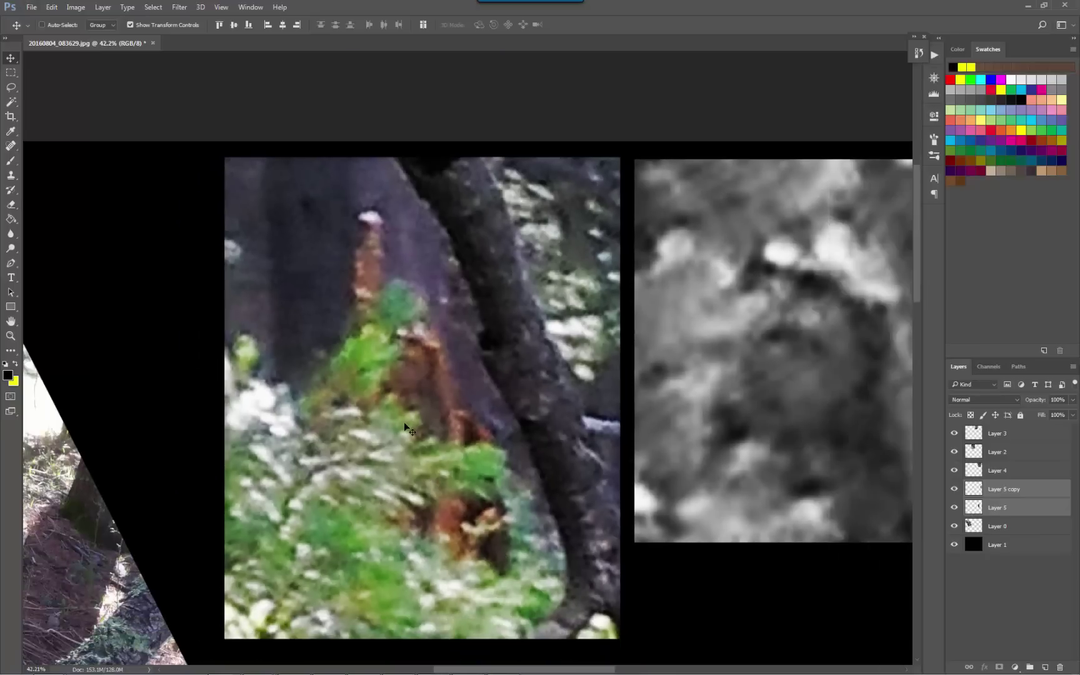
{"action": "scroll", "coordinate": [406, 437], "scroll_direction": "down", "scroll_amount": 4}
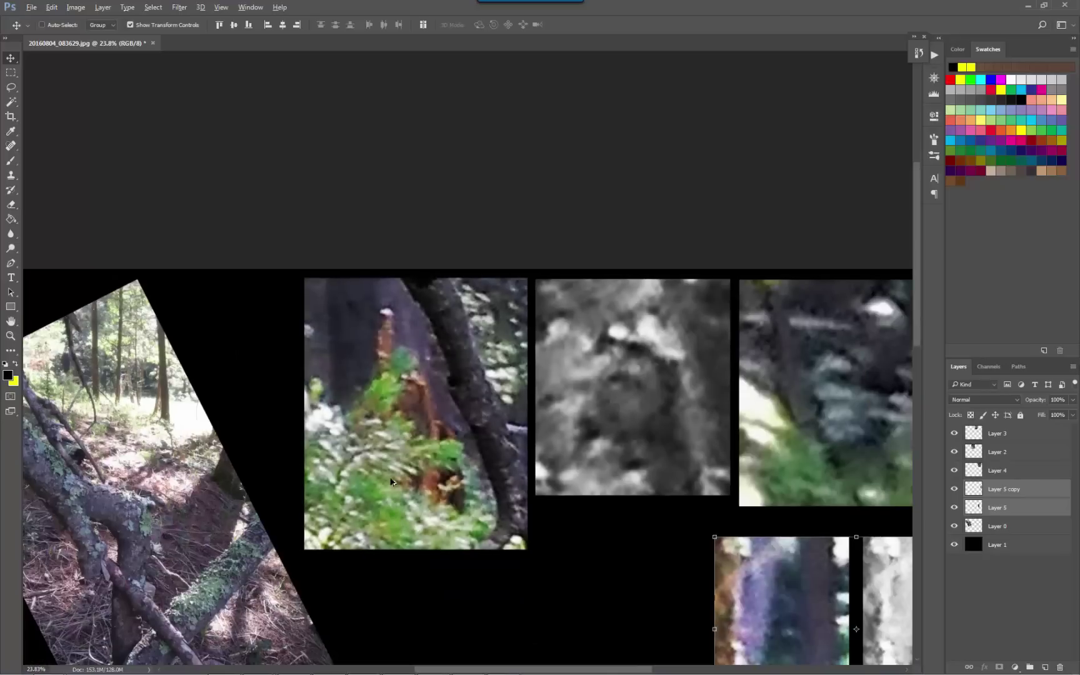
{"action": "left_click_drag", "start_coordinate": [375, 507], "coordinate": [490, 461]}
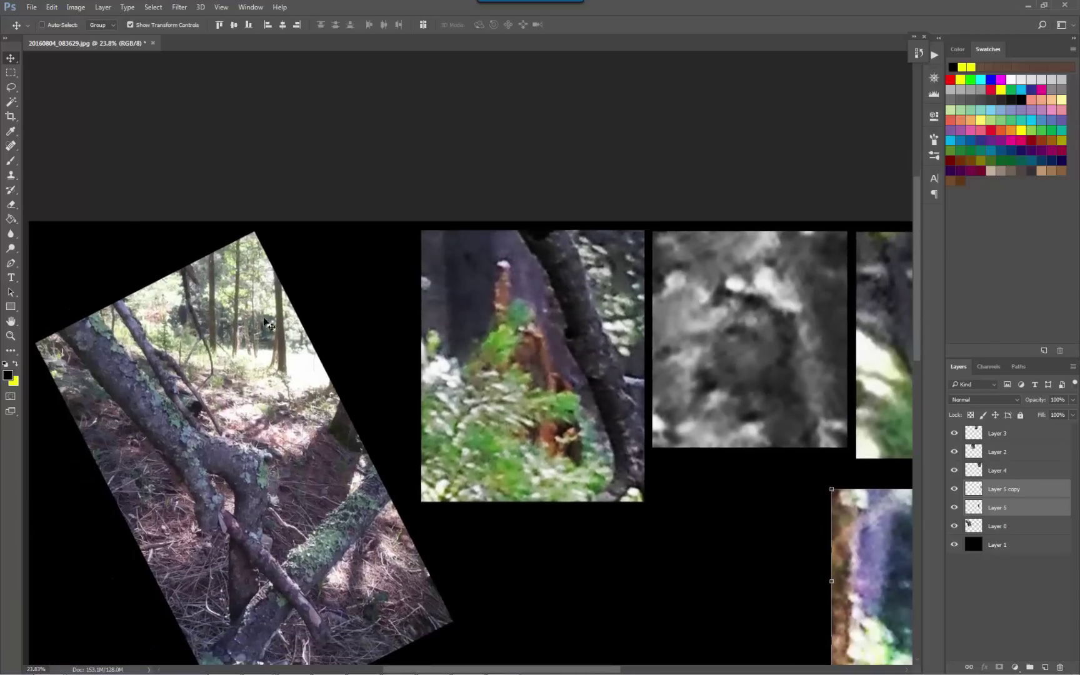
{"action": "scroll", "coordinate": [164, 282], "scroll_direction": "up", "scroll_amount": 7}
{"action": "scroll", "coordinate": [198, 370], "scroll_direction": "right", "scroll_amount": 10}
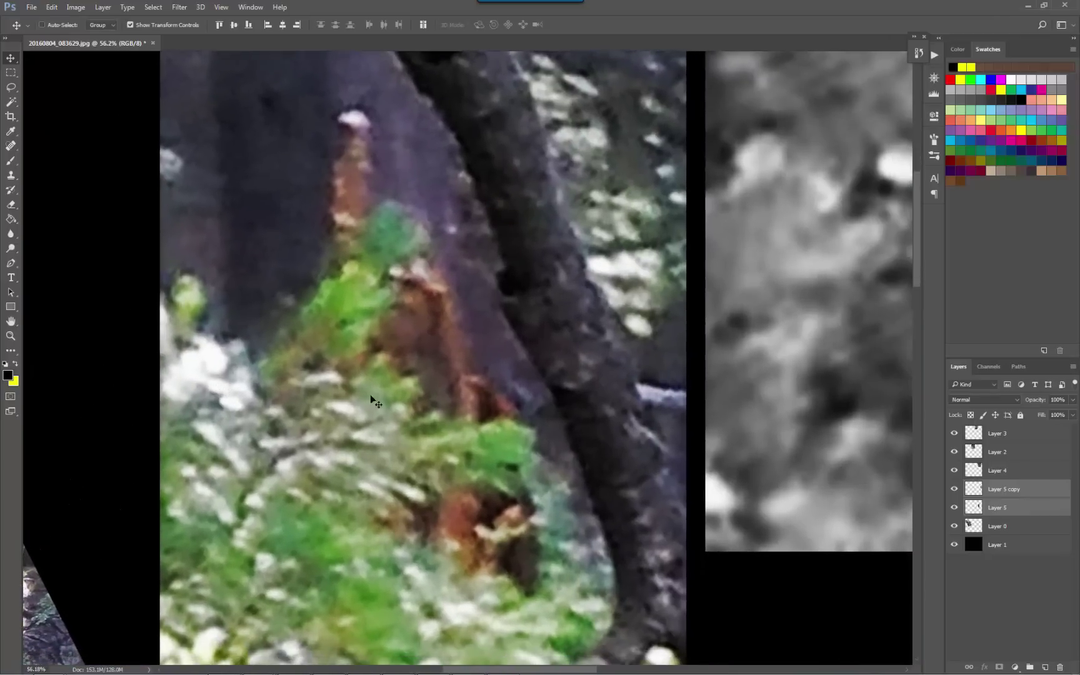
{"action": "scroll", "coordinate": [401, 390], "scroll_direction": "down", "scroll_amount": 2}
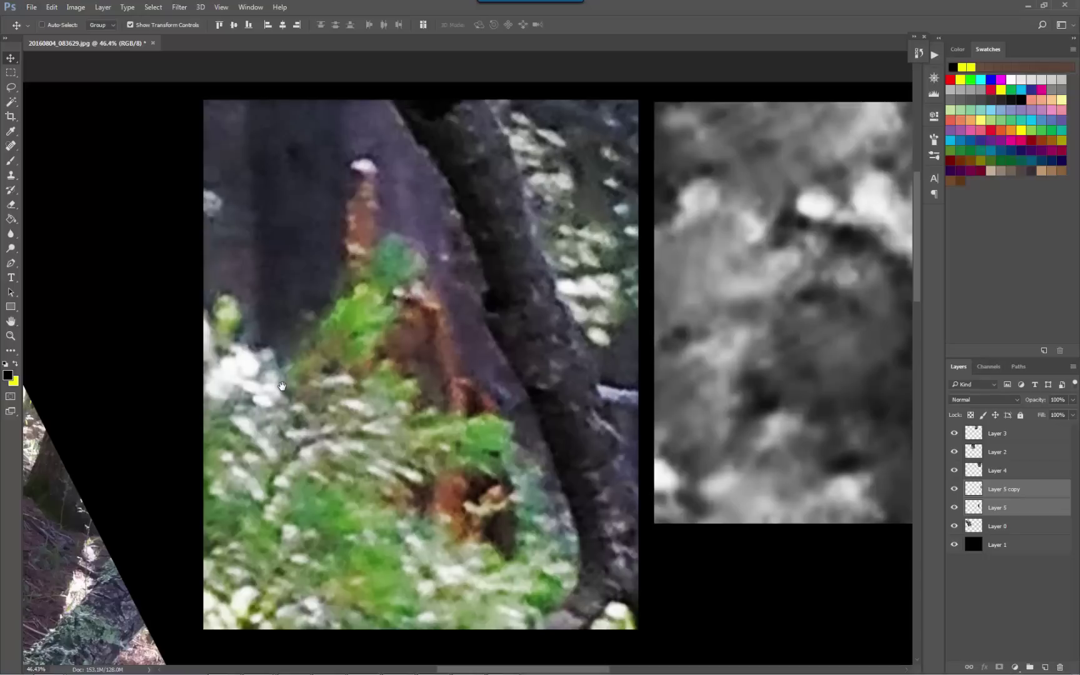
{"action": "left_click_drag", "start_coordinate": [275, 374], "coordinate": [528, 403]}
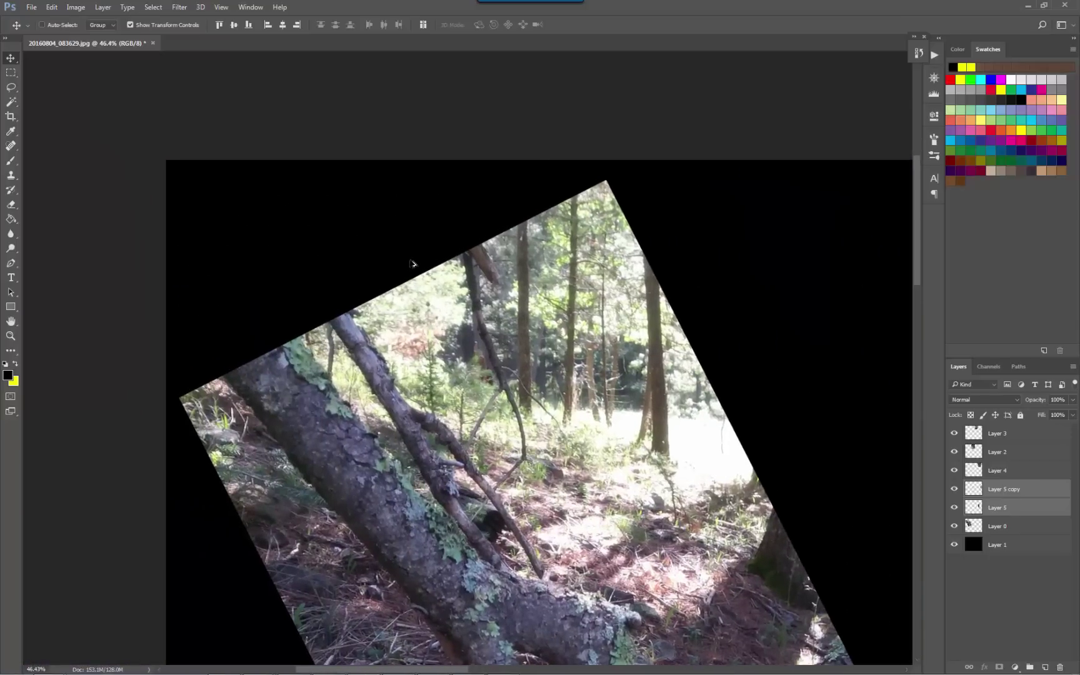
{"action": "scroll", "coordinate": [409, 304], "scroll_direction": "up", "scroll_amount": 3}
{"action": "scroll", "coordinate": [412, 313], "scroll_direction": "up", "scroll_amount": 1}
{"action": "scroll", "coordinate": [439, 410], "scroll_direction": "up", "scroll_amount": 1}
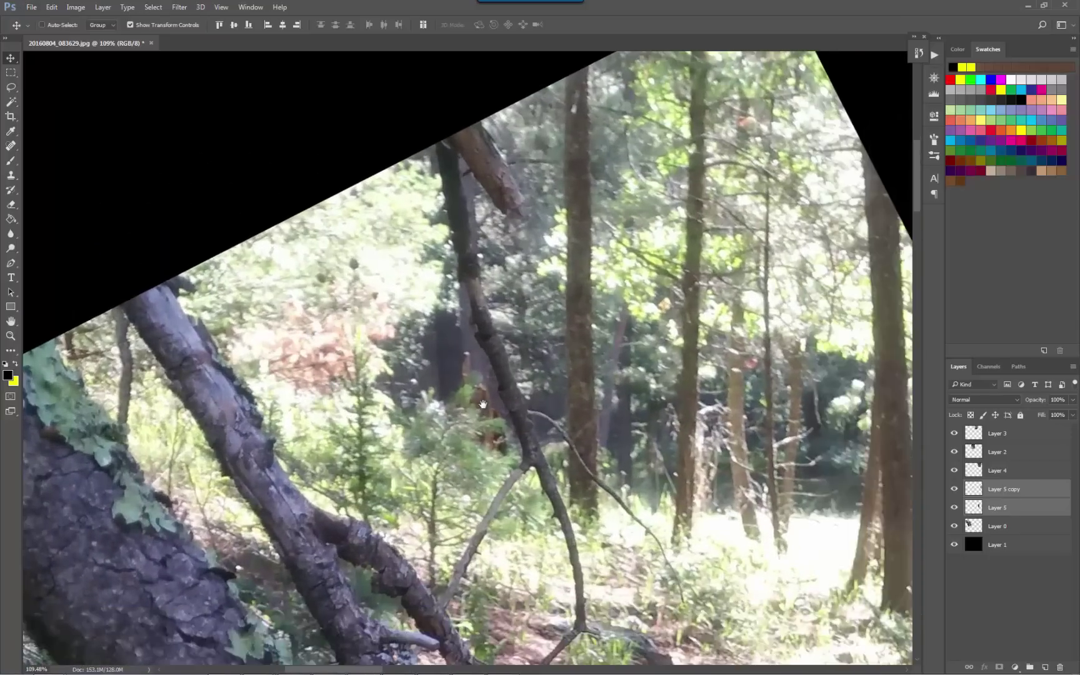
{"action": "scroll", "coordinate": [484, 406], "scroll_direction": "up", "scroll_amount": 3}
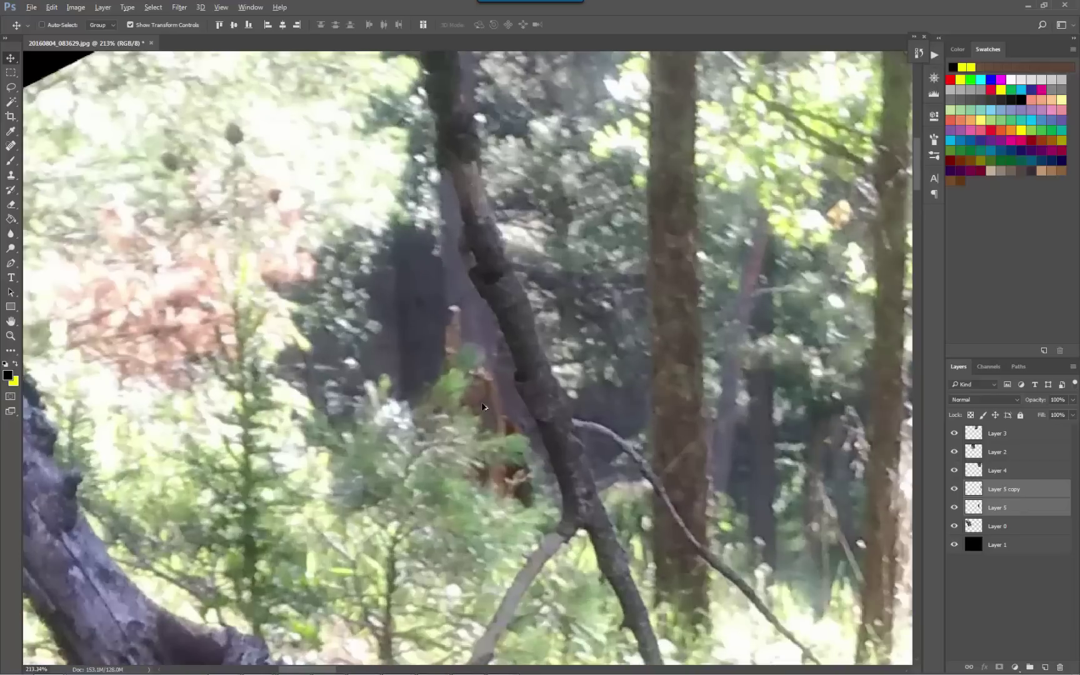
{"action": "left_click", "coordinate": [11, 72]}
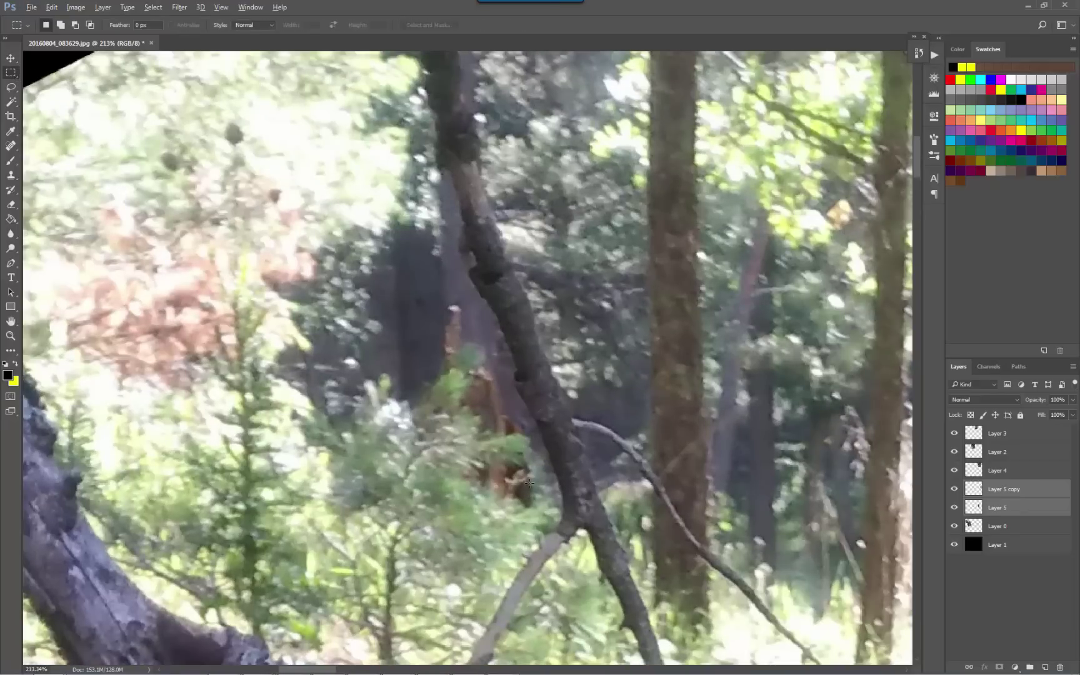
{"action": "scroll", "coordinate": [529, 482], "scroll_direction": "up", "scroll_amount": 1}
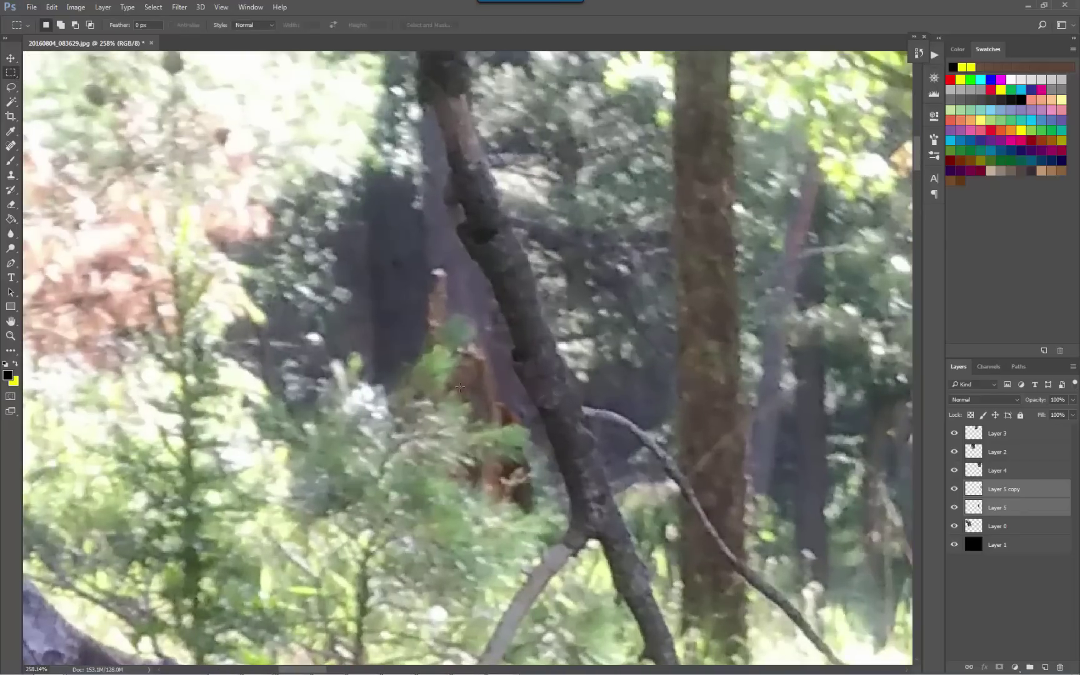
{"action": "left_click", "coordinate": [11, 58]}
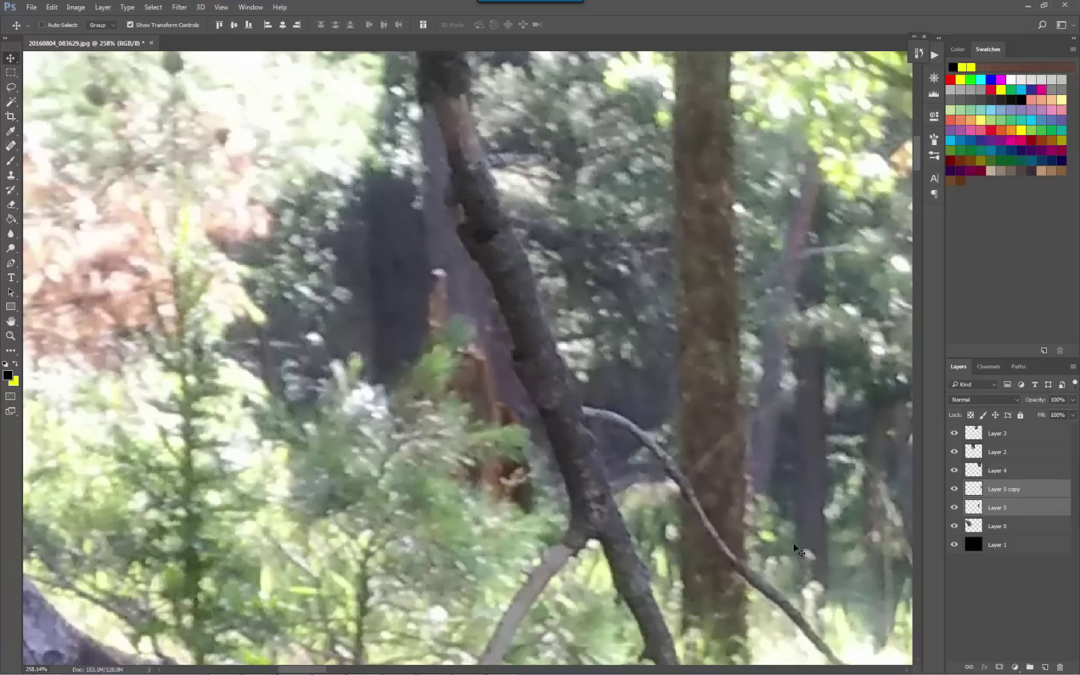
{"action": "left_click_drag", "start_coordinate": [861, 550], "coordinate": [777, 541]}
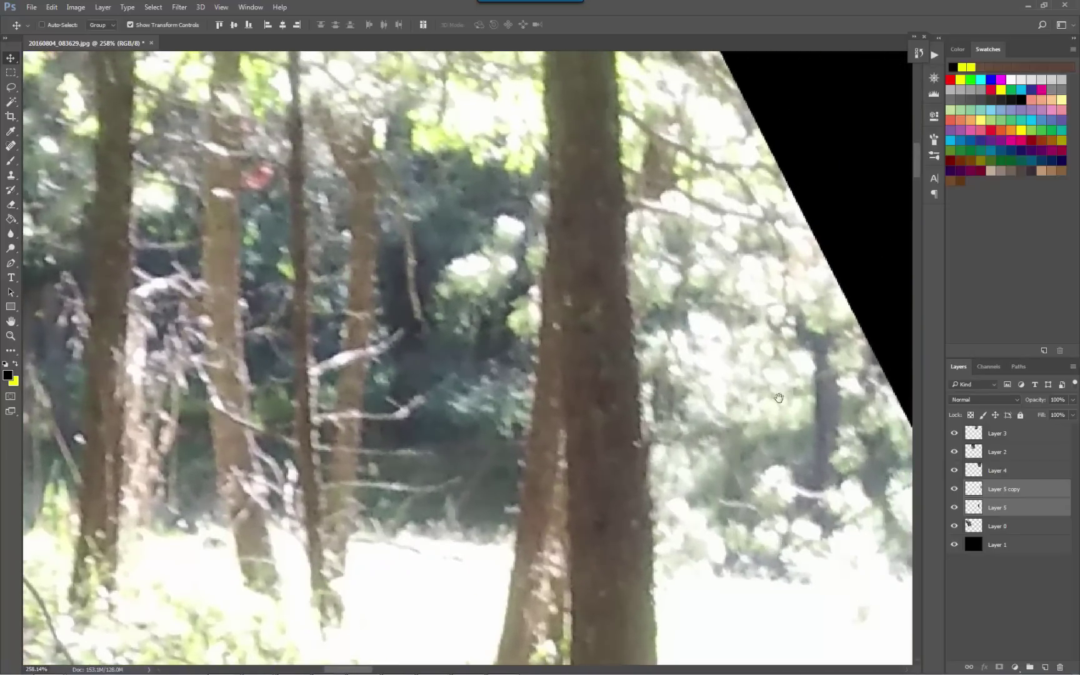
{"action": "left_click_drag", "start_coordinate": [839, 443], "coordinate": [804, 470]}
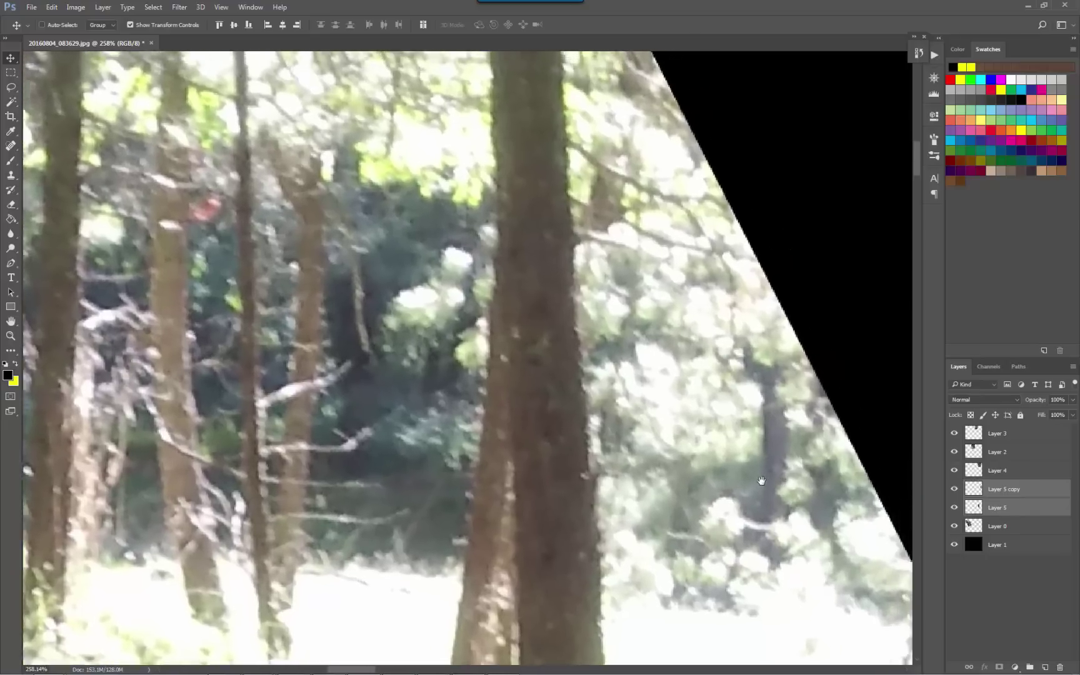
{"action": "left_click_drag", "start_coordinate": [753, 481], "coordinate": [524, 427]}
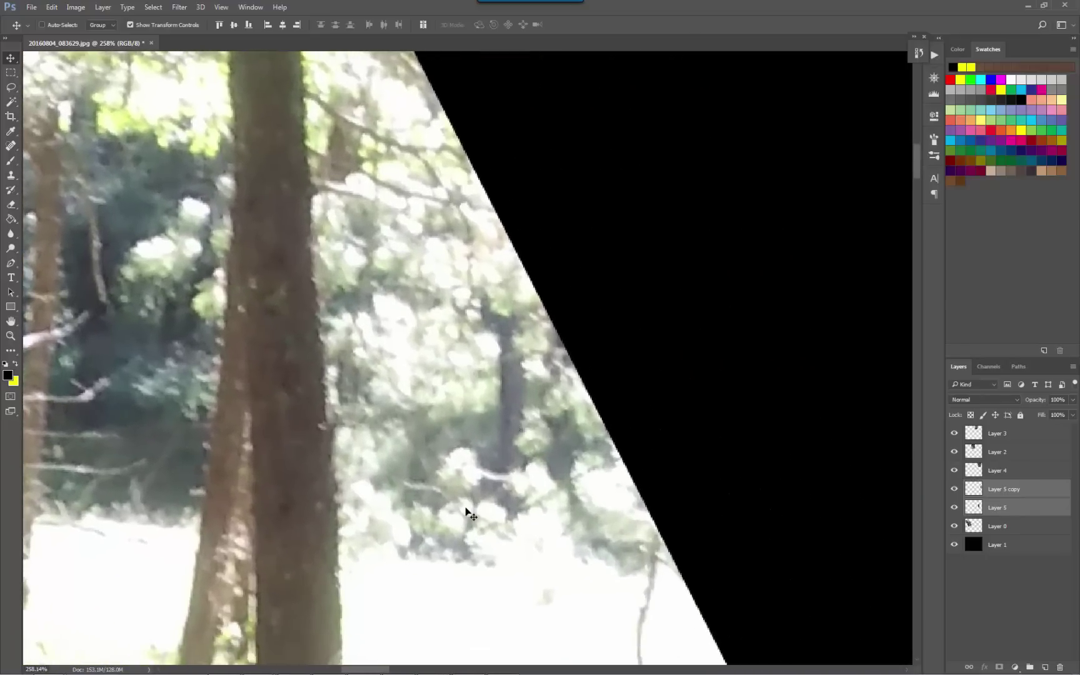
{"action": "left_click_drag", "start_coordinate": [295, 484], "coordinate": [457, 455]}
{"action": "left_click_drag", "start_coordinate": [314, 307], "coordinate": [639, 407]}
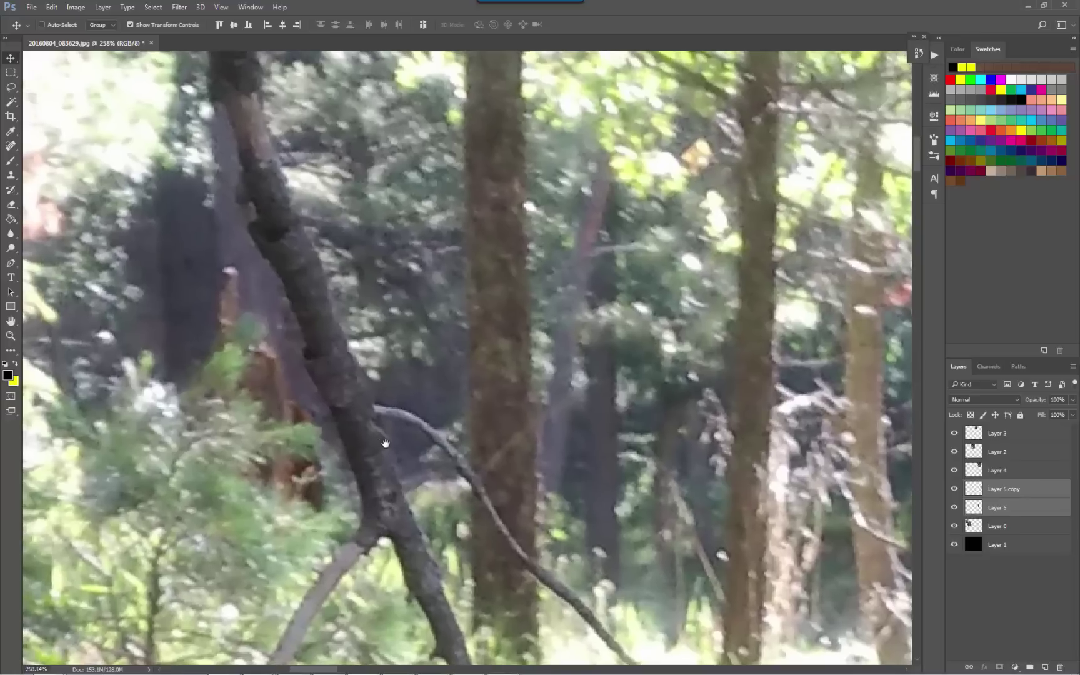
{"action": "left_click_drag", "start_coordinate": [375, 441], "coordinate": [637, 433]}
{"action": "scroll", "coordinate": [636, 431], "scroll_direction": "down", "scroll_amount": 4}
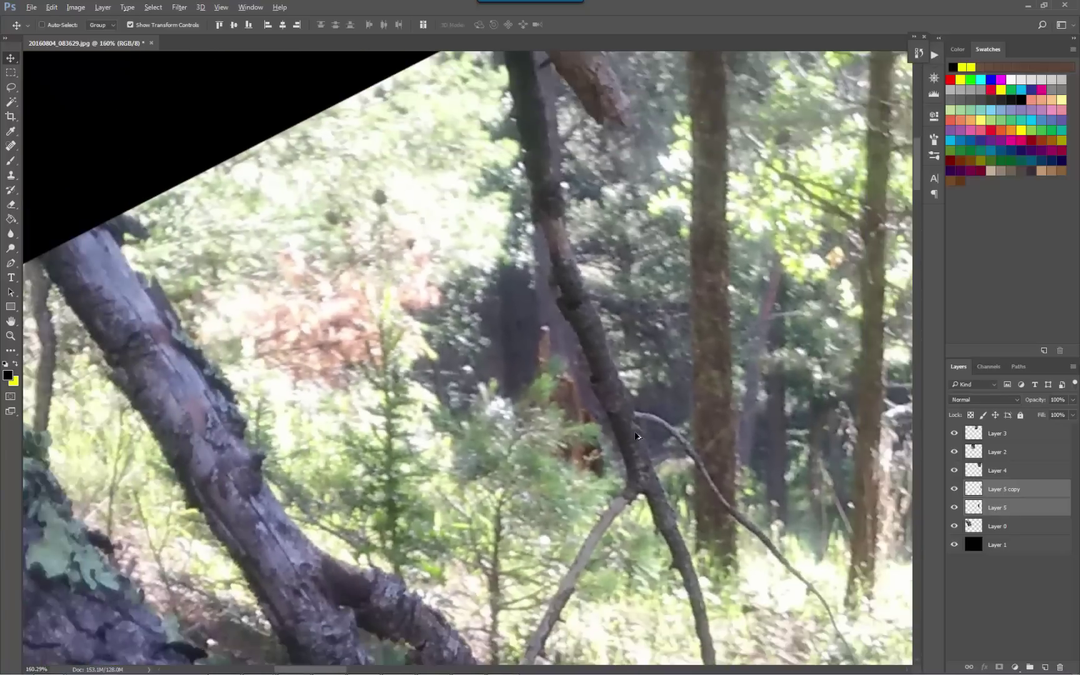
{"action": "scroll", "coordinate": [557, 334], "scroll_direction": "up", "scroll_amount": 4}
{"action": "scroll", "coordinate": [528, 531], "scroll_direction": "up", "scroll_amount": 1}
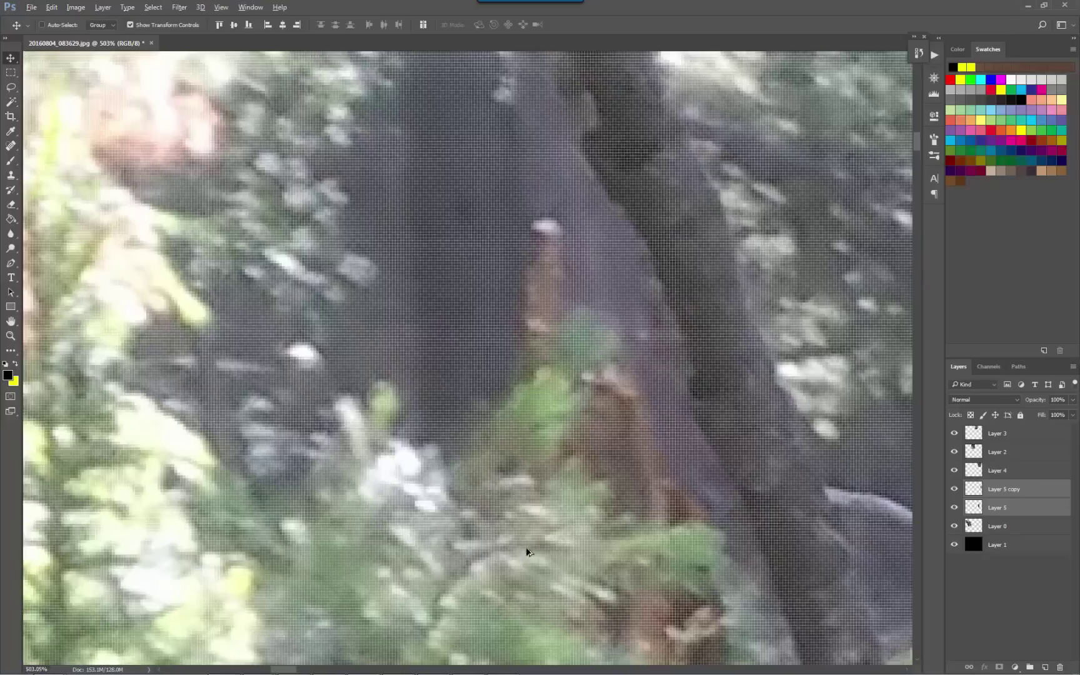
{"action": "scroll", "coordinate": [525, 538], "scroll_direction": "down", "scroll_amount": 1}
Cut a rectangle around the dark figure from Layer 0 onto new Layer 6
{"action": "left_click", "coordinate": [11, 73]}
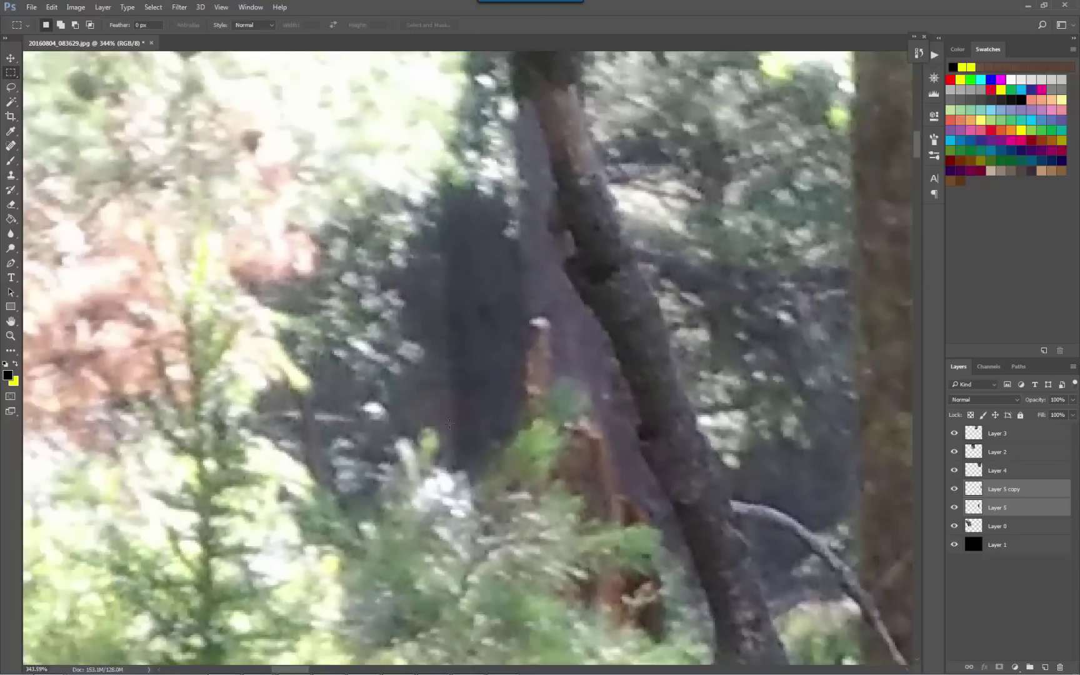
{"action": "right_click", "coordinate": [493, 440], "text": "ctrl"}
{"action": "left_click", "coordinate": [503, 442]}
{"action": "left_click_drag", "start_coordinate": [438, 411], "coordinate": [531, 513]}
{"action": "right_click", "coordinate": [495, 463]}
{"action": "left_click", "coordinate": [540, 312]}
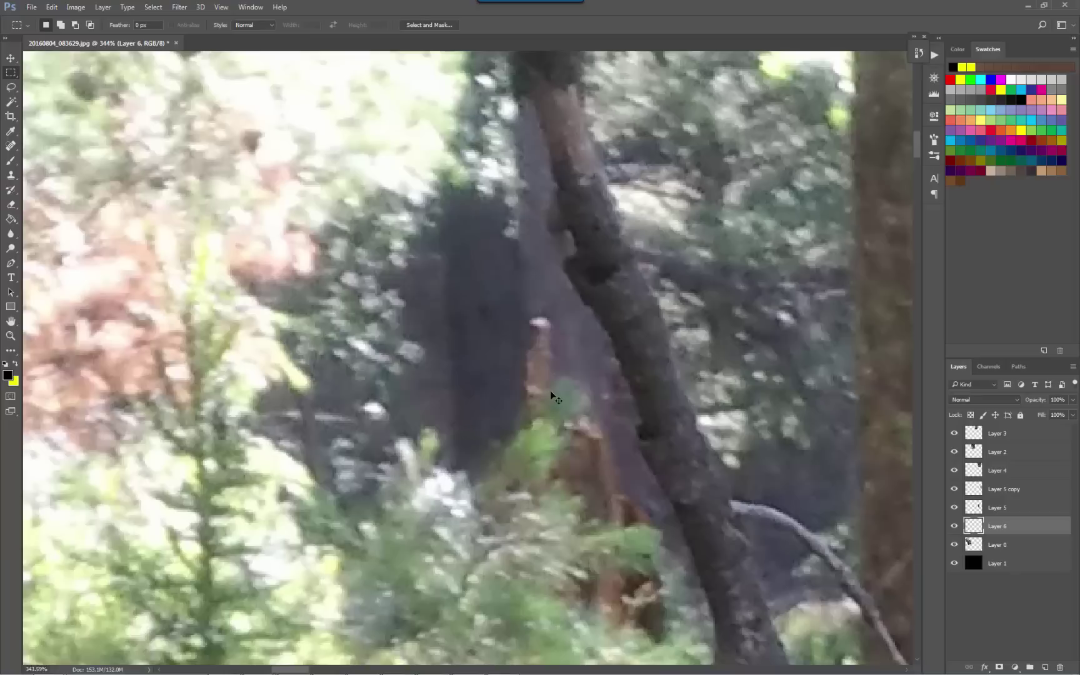
Scale the Layer 6 patch up to about 732%
{"action": "key", "text": "ctrl+t"}
{"action": "left_click_drag", "start_coordinate": [531, 514], "coordinate": [622, 607]}
{"action": "scroll", "coordinate": [623, 500], "scroll_direction": "down", "scroll_amount": 5}
{"action": "left_click_drag", "start_coordinate": [640, 509], "coordinate": [178, 146]}
{"action": "left_click_drag", "start_coordinate": [275, 364], "coordinate": [419, 511]}
{"action": "scroll", "coordinate": [467, 140], "scroll_direction": "down", "scroll_amount": 5}
{"action": "left_click", "coordinate": [495, 30]}
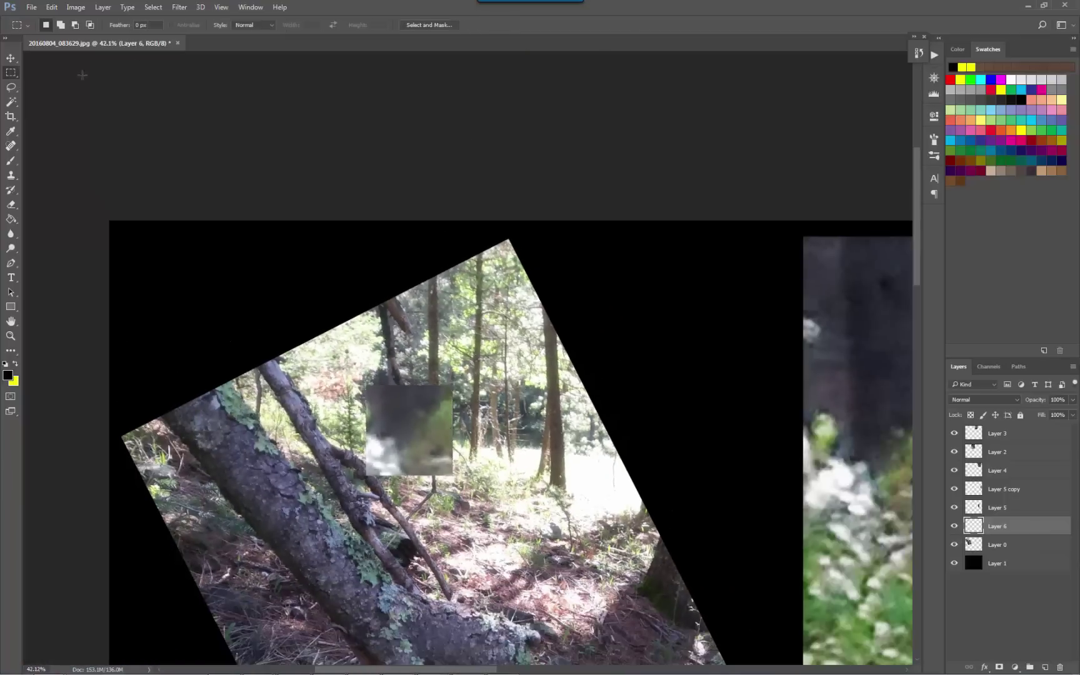
Place the patch beside the colour crop and enlarge it further
{"action": "left_click", "coordinate": [11, 57]}
{"action": "left_click_drag", "start_coordinate": [393, 454], "coordinate": [470, 428]}
{"action": "left_click_drag", "start_coordinate": [626, 371], "coordinate": [756, 306]}
{"action": "key", "text": "ctrl+t"}
{"action": "left_click_drag", "start_coordinate": [702, 333], "coordinate": [617, 426]}
{"action": "key", "text": "Return"}
{"action": "scroll", "coordinate": [801, 277], "scroll_direction": "up", "scroll_amount": 3}
{"action": "scroll", "coordinate": [627, 321], "scroll_direction": "right", "scroll_amount": 3}
{"action": "scroll", "coordinate": [578, 315], "scroll_direction": "down", "scroll_amount": 2}
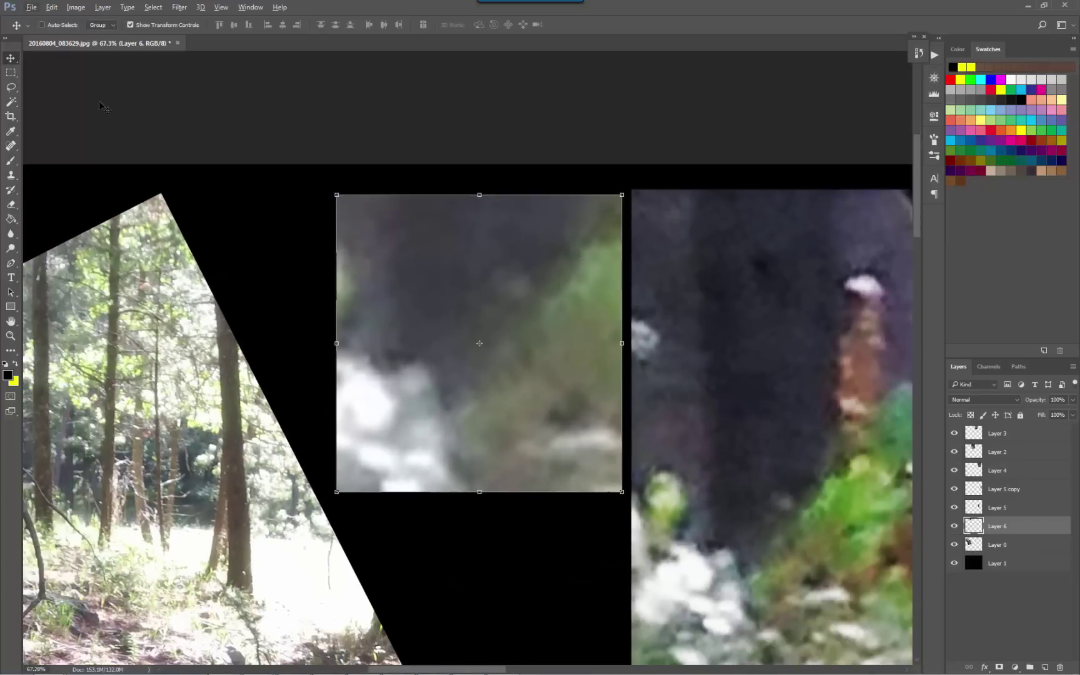
Apply a first Brightness/Contrast pass that brightens the small figure crop
{"action": "left_click", "coordinate": [75, 7]}
{"action": "mouse_move", "coordinate": [94, 34]}
{"action": "left_click", "coordinate": [225, 36]}
{"action": "left_click_drag", "start_coordinate": [768, 224], "coordinate": [842, 248]}
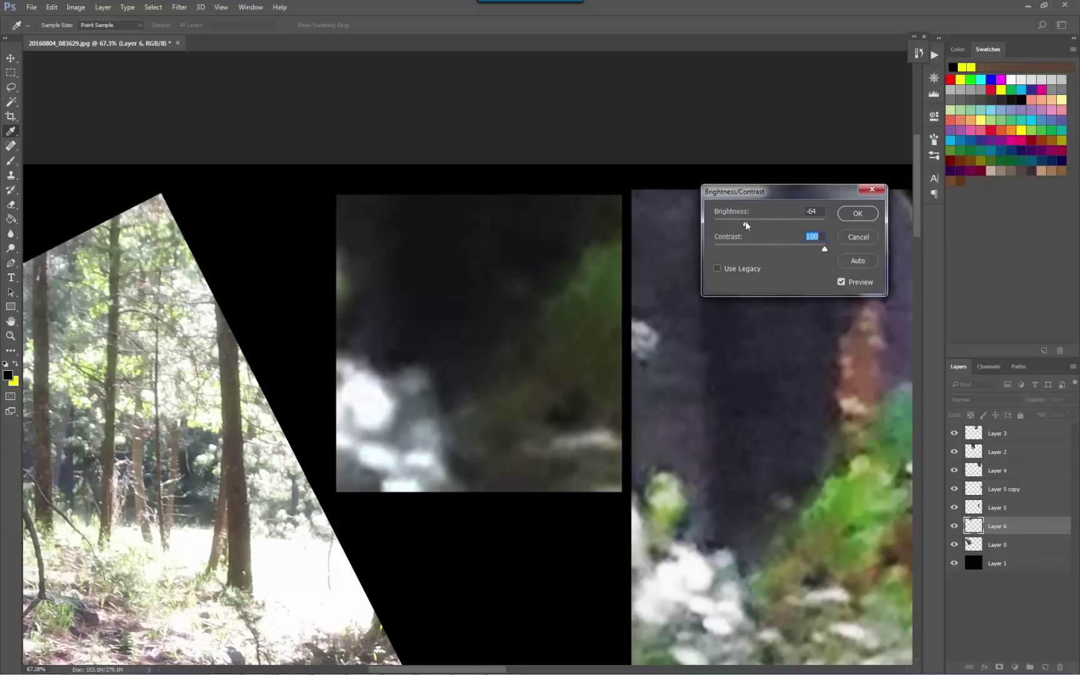
{"action": "left_click_drag", "start_coordinate": [745, 224], "coordinate": [775, 225]}
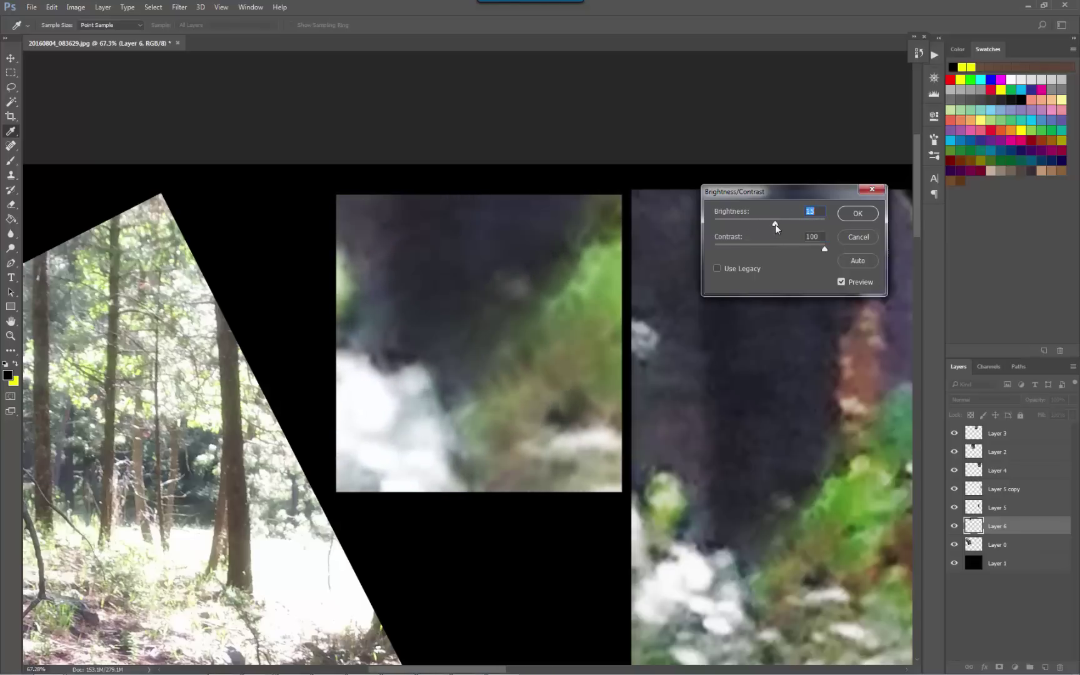
{"action": "left_click", "coordinate": [852, 215]}
{"action": "key", "text": "v"}
Apply a second Brightness/Contrast pass, raising brightness again with contrast at 100
{"action": "left_click", "coordinate": [76, 6]}
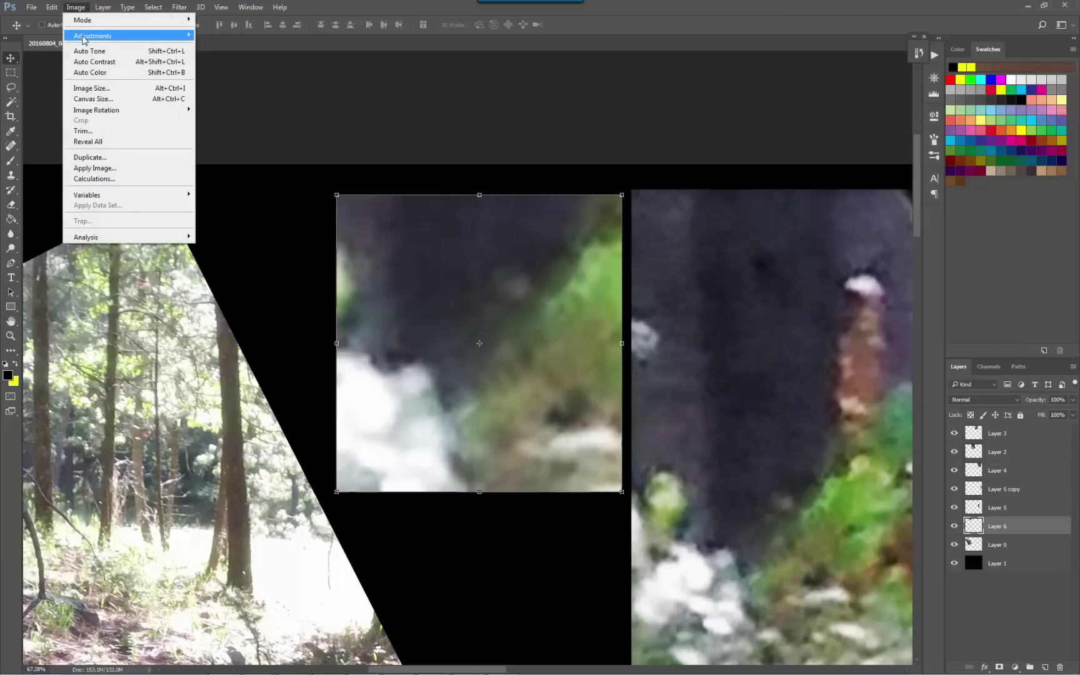
{"action": "mouse_move", "coordinate": [125, 36]}
{"action": "left_click", "coordinate": [212, 40]}
{"action": "left_click_drag", "start_coordinate": [769, 222], "coordinate": [877, 244]}
{"action": "left_click_drag", "start_coordinate": [757, 223], "coordinate": [790, 217]}
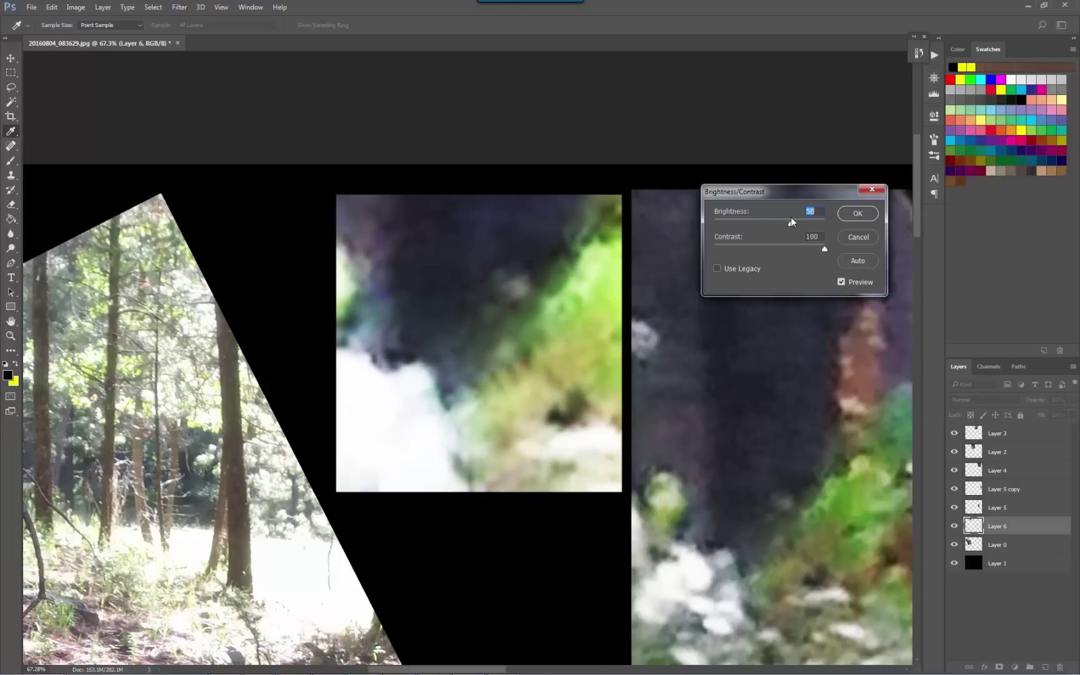
{"action": "left_click", "coordinate": [857, 213]}
Copy a rectangle around the suspected figure area of Layer 0 onto new Layer 7
{"action": "key", "text": "v"}
{"action": "scroll", "coordinate": [157, 375], "scroll_direction": "down", "scroll_amount": 5}
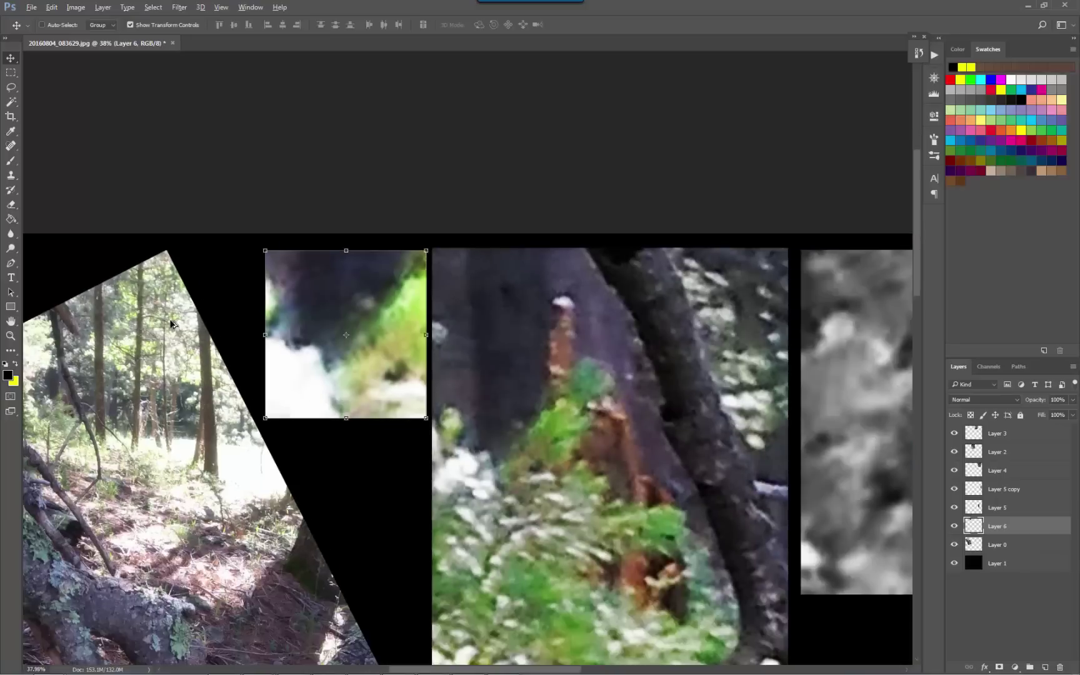
{"action": "left_click_drag", "start_coordinate": [135, 418], "coordinate": [465, 322]}
{"action": "scroll", "coordinate": [291, 245], "scroll_direction": "up", "scroll_amount": 5}
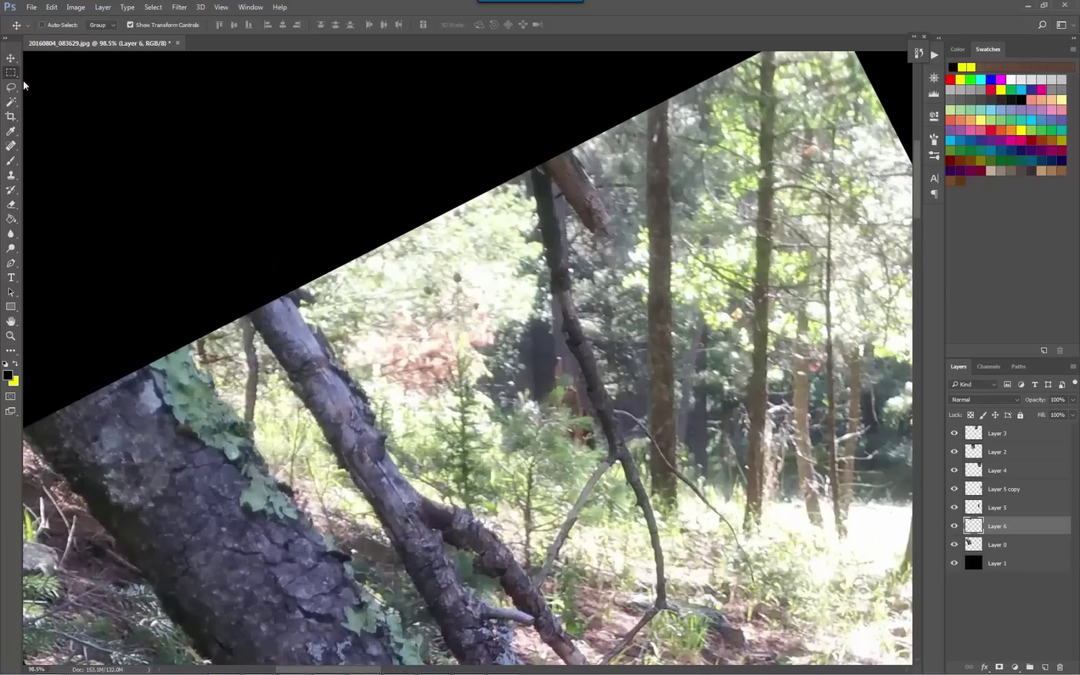
{"action": "left_click", "coordinate": [11, 72]}
{"action": "right_click", "coordinate": [485, 271], "text": "ctrl"}
{"action": "left_click", "coordinate": [499, 286]}
{"action": "left_click_drag", "start_coordinate": [157, 139], "coordinate": [600, 586]}
{"action": "right_click", "coordinate": [406, 321]}
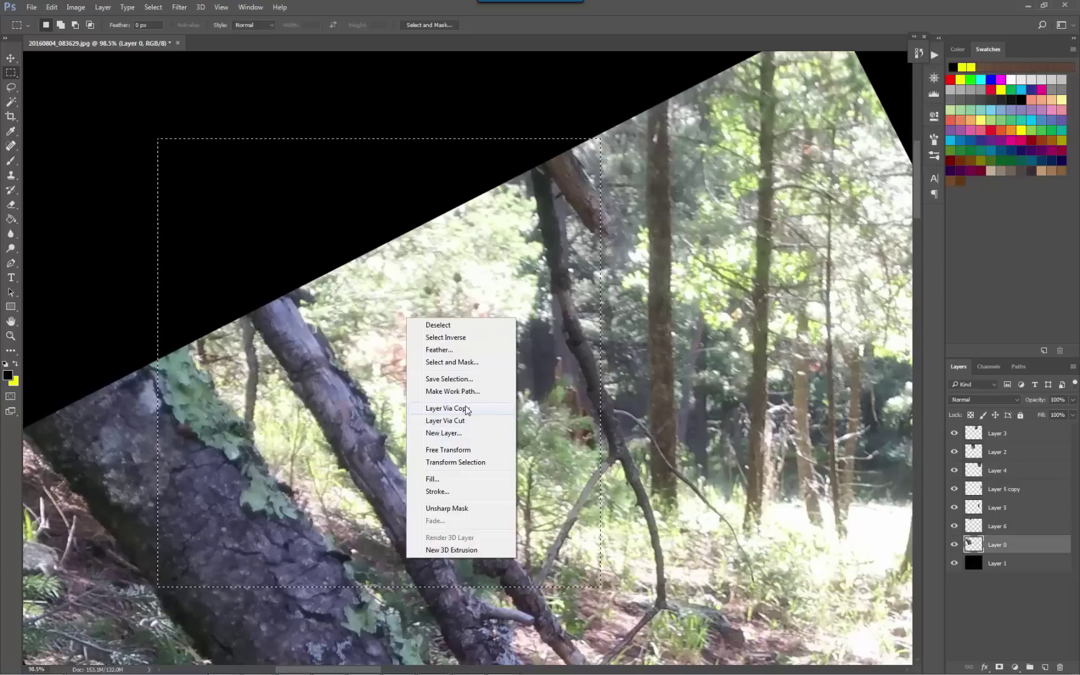
{"action": "left_click", "coordinate": [466, 409]}
{"action": "key", "text": "v"}
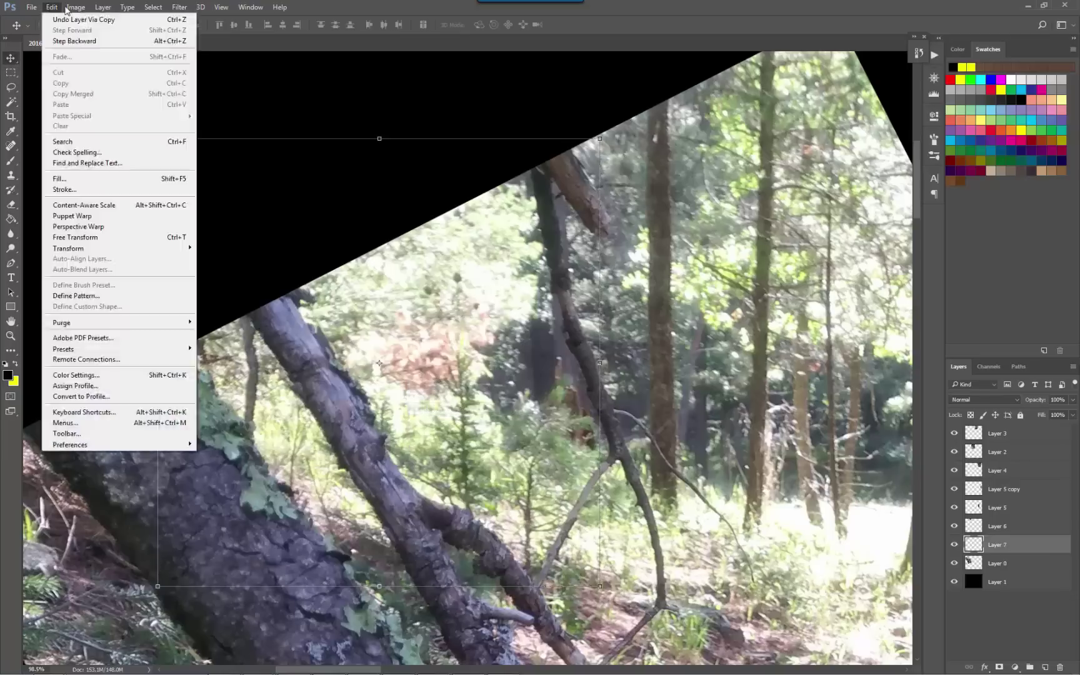
Tone down Layer 7's bright highlights with Shadows/Highlights
{"action": "left_click", "coordinate": [76, 7]}
{"action": "mouse_move", "coordinate": [94, 36]}
{"action": "left_click", "coordinate": [236, 222]}
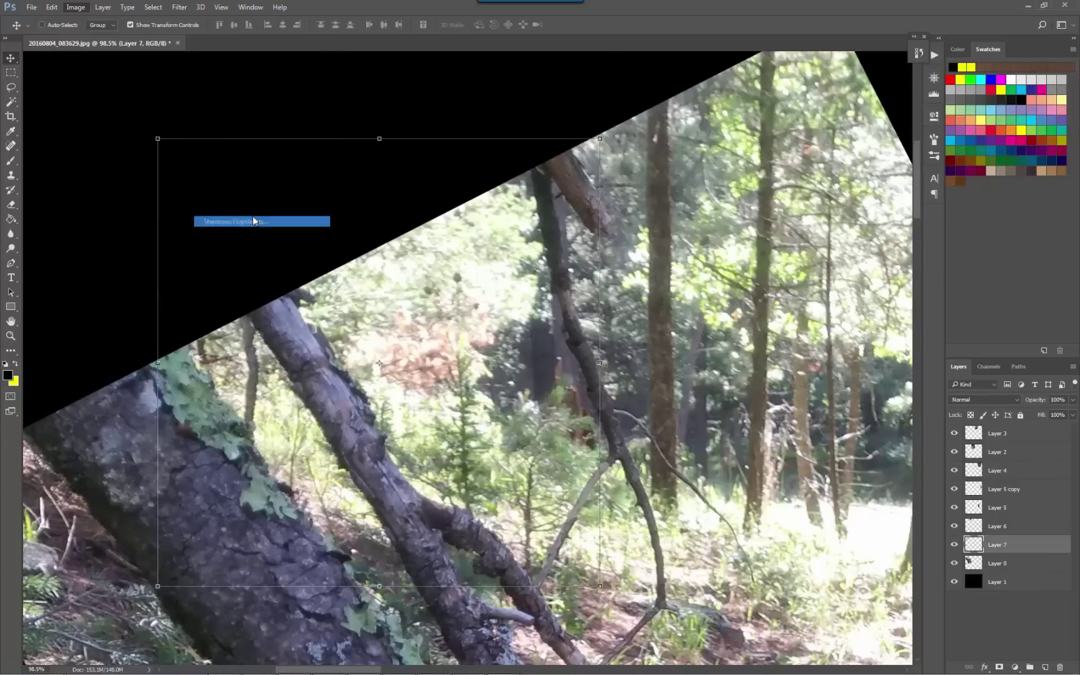
{"action": "left_click_drag", "start_coordinate": [111, 303], "coordinate": [153, 299]}
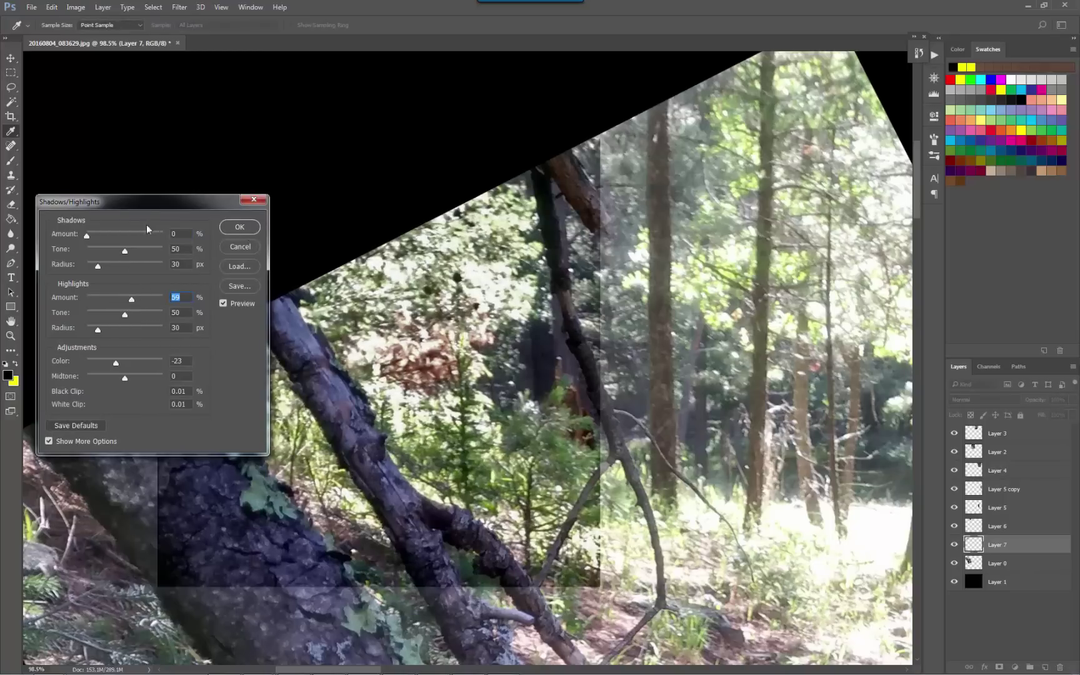
{"action": "left_click", "coordinate": [240, 227]}
{"action": "key", "text": "v"}
Apply Brightness -52 and Contrast -34 to Layer 7
{"action": "left_click", "coordinate": [76, 7]}
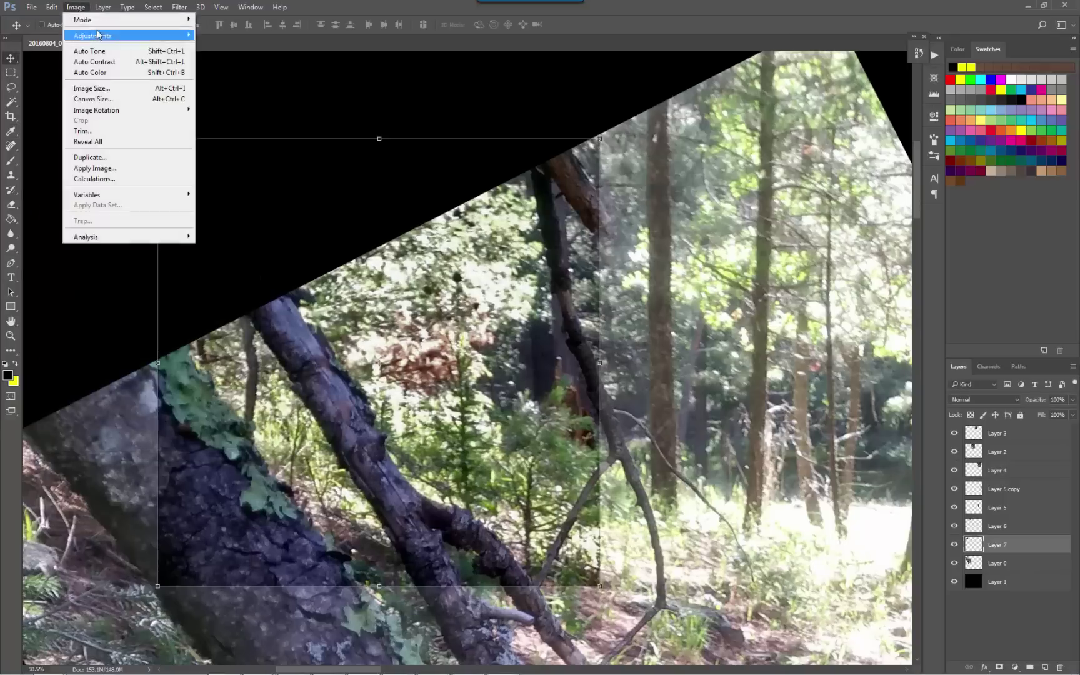
{"action": "mouse_move", "coordinate": [98, 34]}
{"action": "left_click", "coordinate": [219, 34]}
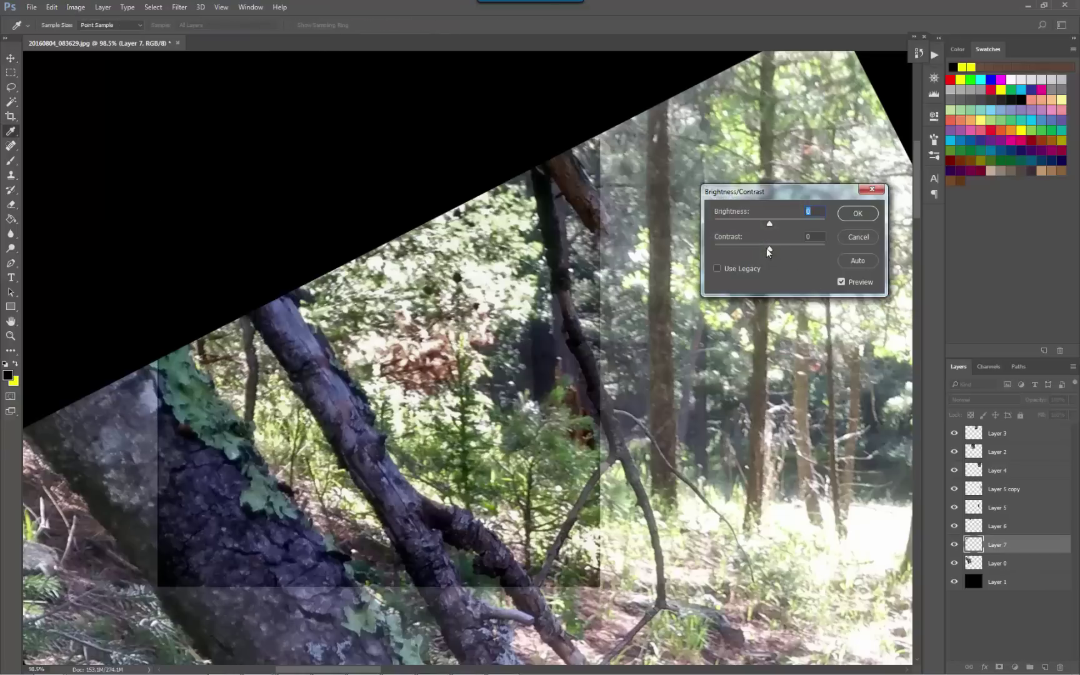
{"action": "left_click_drag", "start_coordinate": [740, 253], "coordinate": [750, 223]}
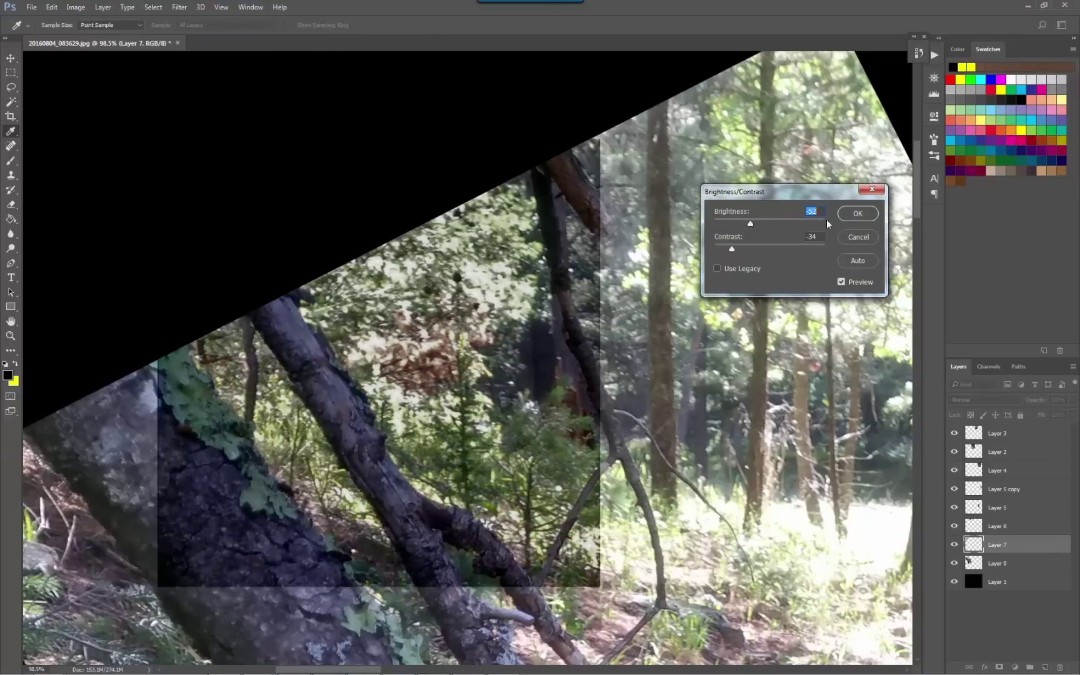
{"action": "key", "text": "Return"}
{"action": "scroll", "coordinate": [417, 317], "scroll_direction": "up", "scroll_amount": 5}
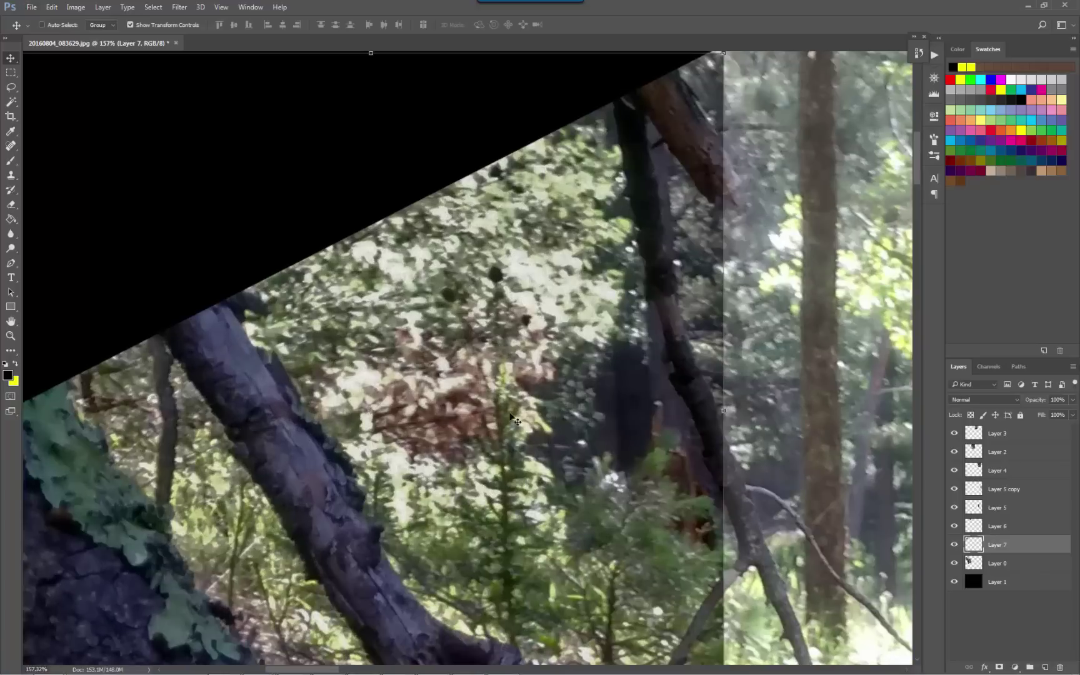
Inspect the darkened section up close, then delete Layer 7
{"action": "scroll", "coordinate": [410, 365], "scroll_direction": "up", "scroll_amount": 2}
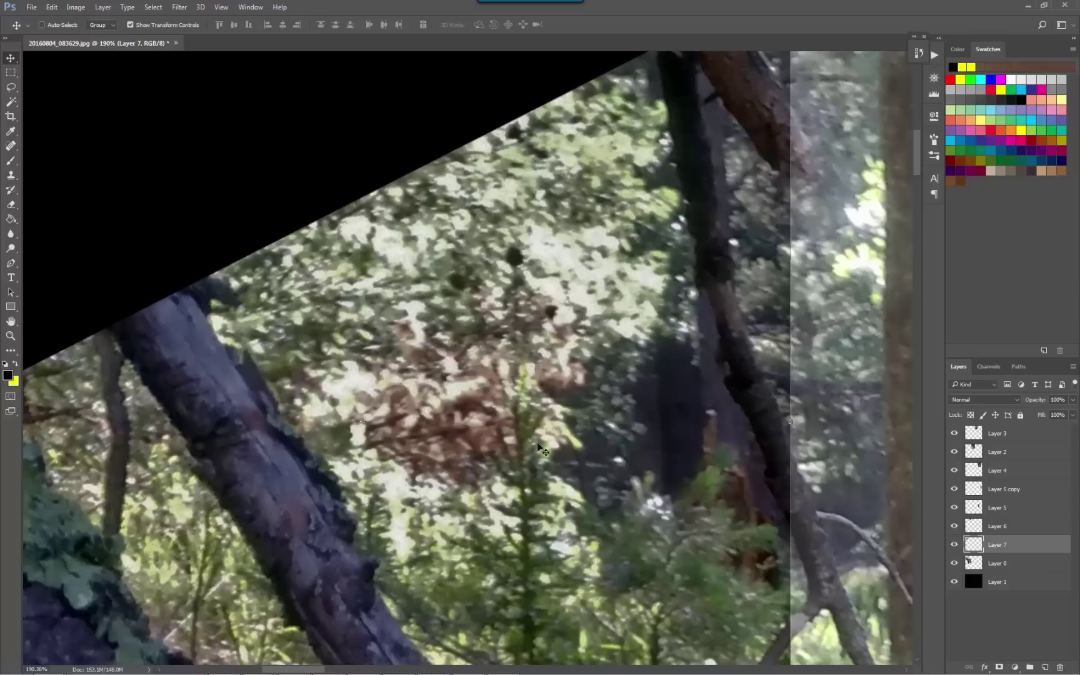
{"action": "left_click_drag", "start_coordinate": [581, 278], "coordinate": [536, 314]}
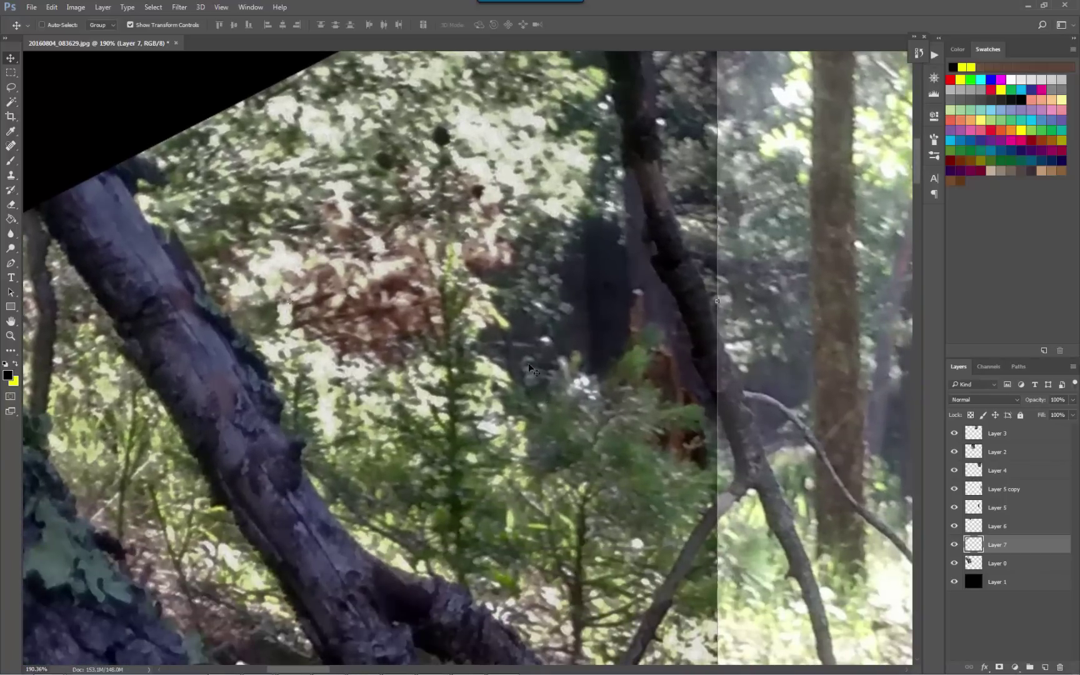
{"action": "scroll", "coordinate": [524, 369], "scroll_direction": "right", "scroll_amount": 5}
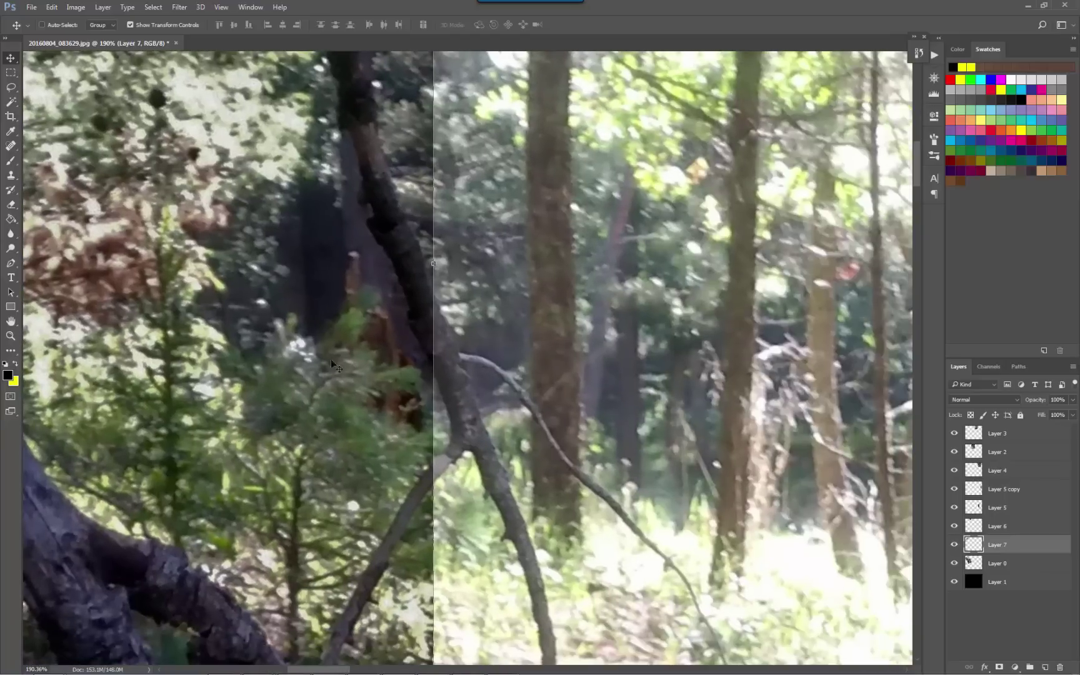
{"action": "key", "text": "Delete"}
{"action": "scroll", "coordinate": [329, 335], "scroll_direction": "up", "scroll_amount": 2}
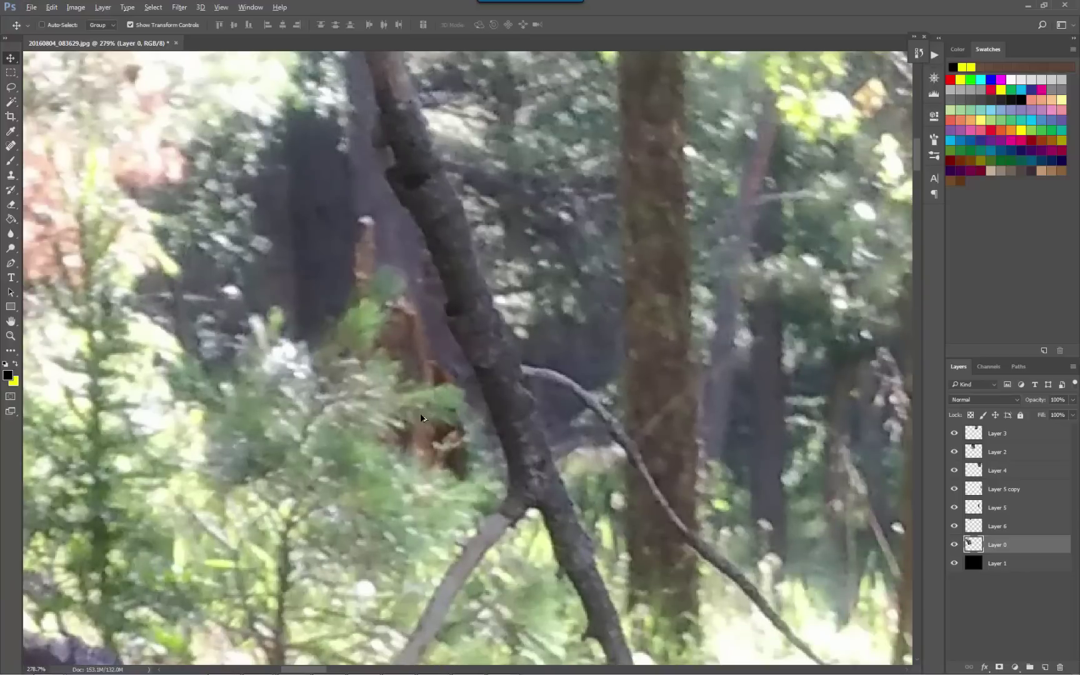
{"action": "scroll", "coordinate": [460, 513], "scroll_direction": "down", "scroll_amount": 2}
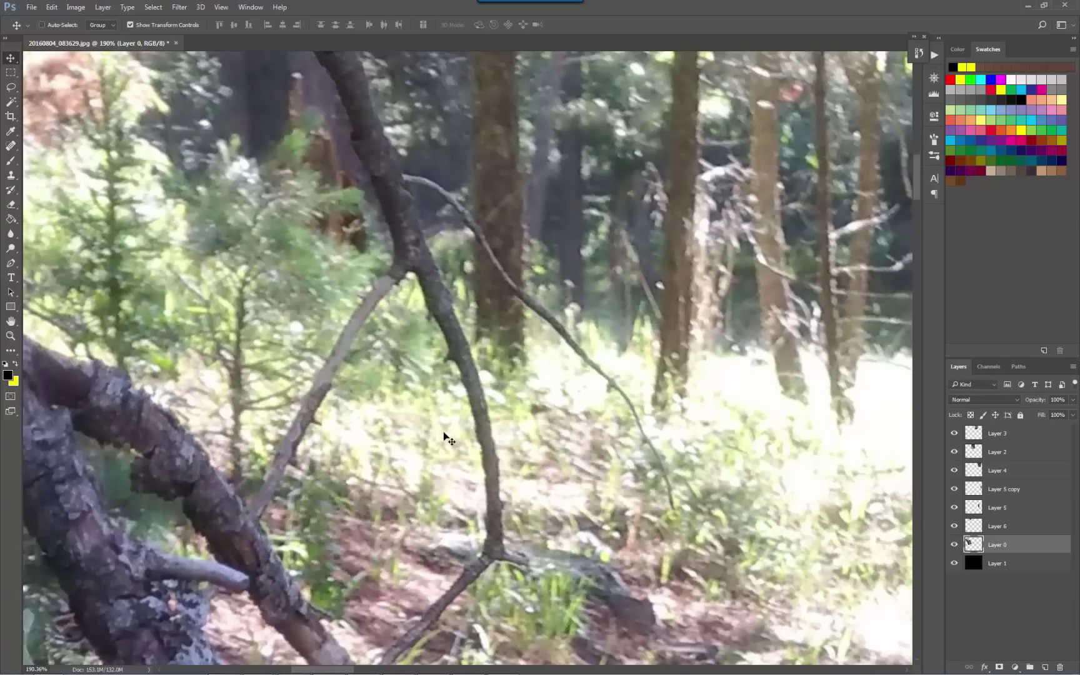
{"action": "scroll", "coordinate": [420, 386], "scroll_direction": "right", "scroll_amount": 10}
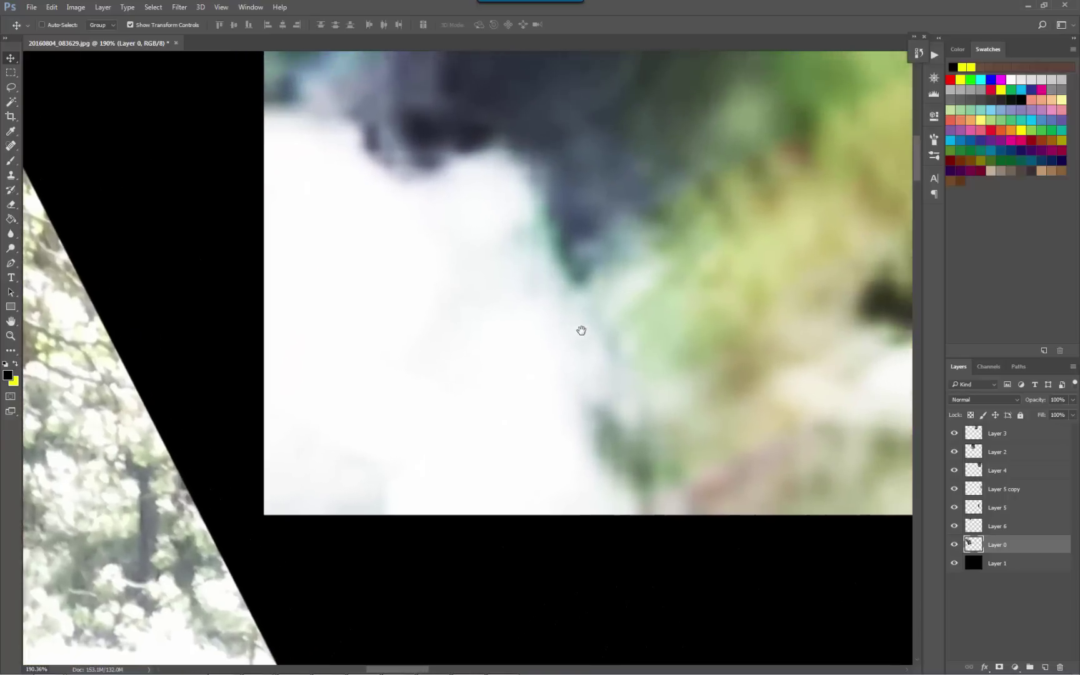
{"action": "left_click_drag", "start_coordinate": [579, 328], "coordinate": [301, 380]}
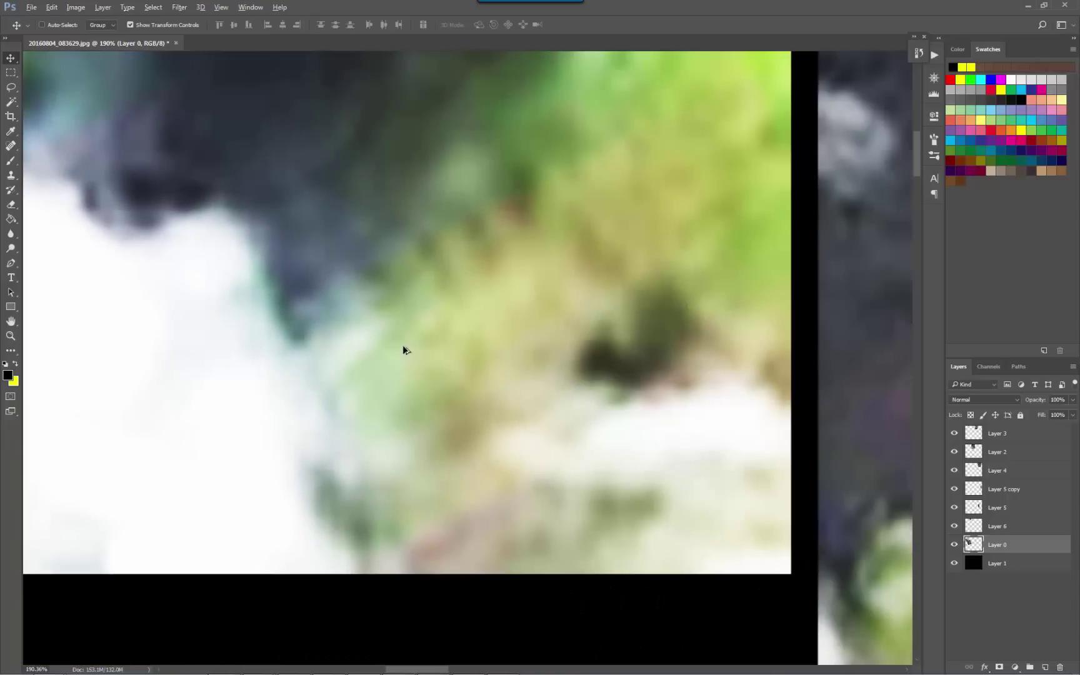
{"action": "scroll", "coordinate": [403, 351], "scroll_direction": "down", "scroll_amount": 5}
{"action": "key", "text": "ctrl+t"}
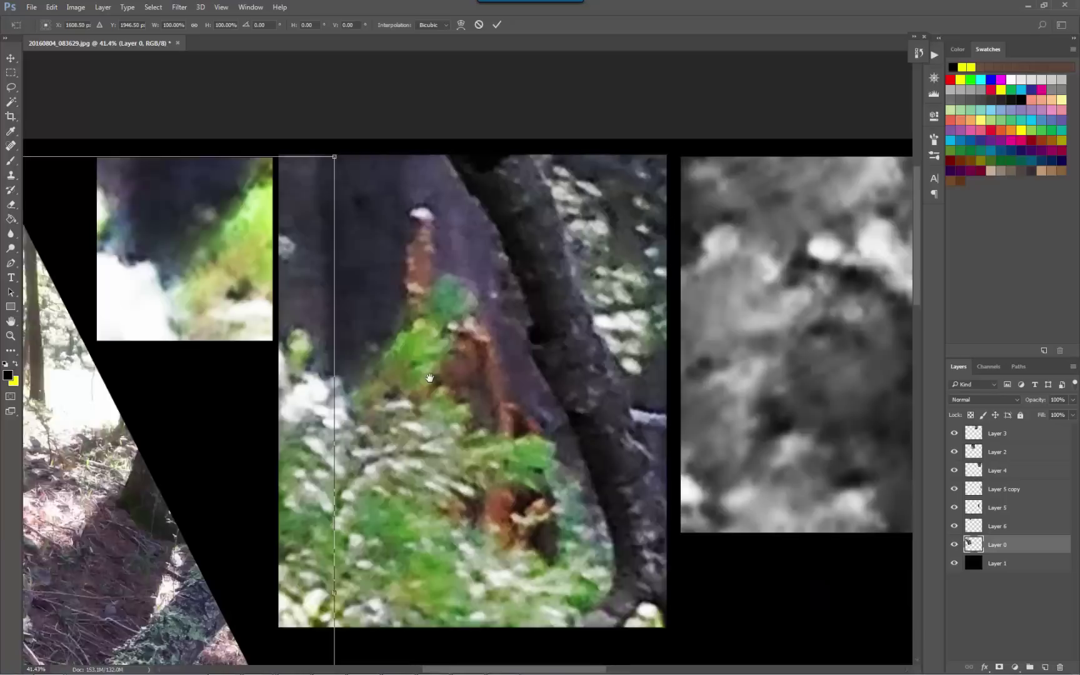
{"action": "left_click_drag", "start_coordinate": [418, 373], "coordinate": [406, 370]}
{"action": "scroll", "coordinate": [410, 309], "scroll_direction": "down", "scroll_amount": 3}
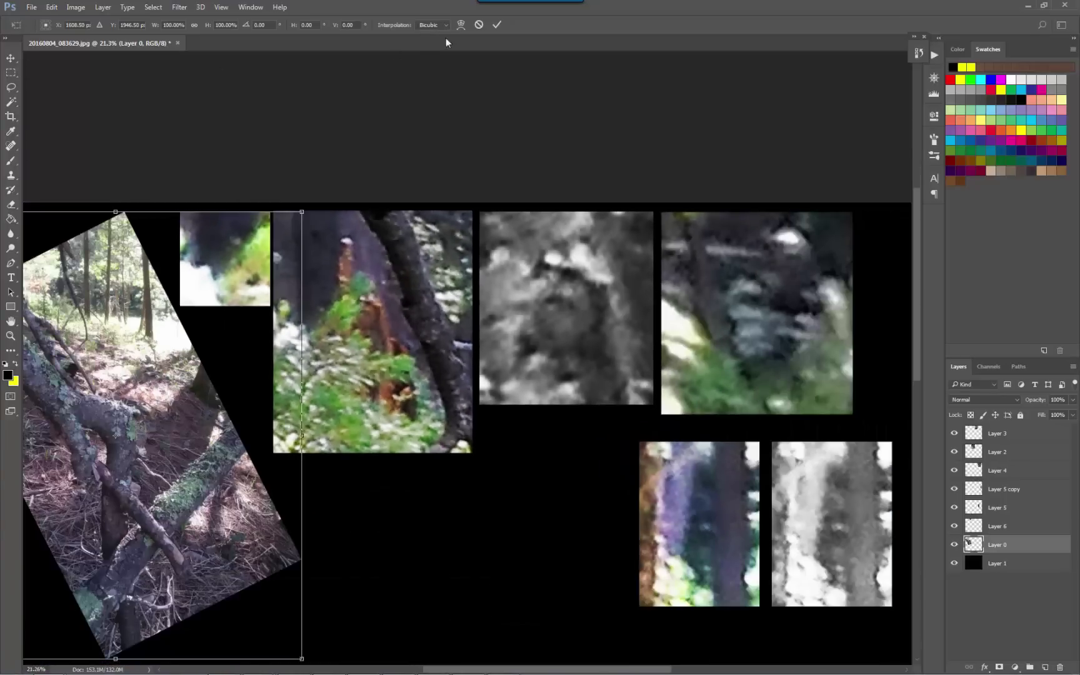
{"action": "left_click", "coordinate": [497, 24]}
{"action": "left_click", "coordinate": [11, 72]}
{"action": "scroll", "coordinate": [427, 259], "scroll_direction": "up", "scroll_amount": 2}
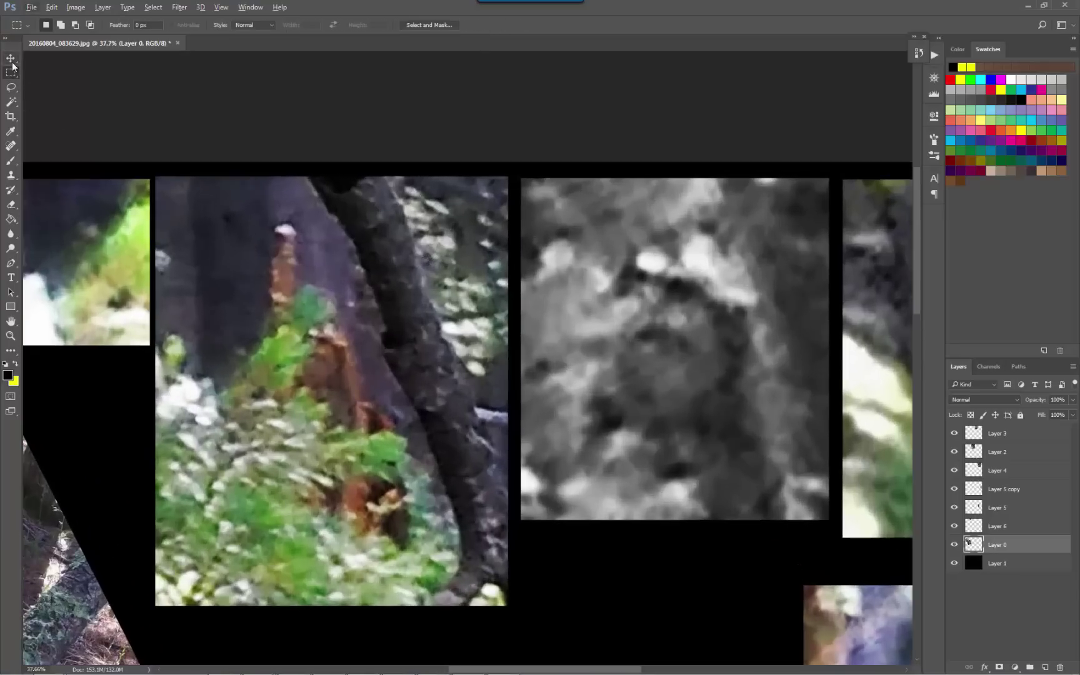
{"action": "left_click", "coordinate": [10, 58]}
{"action": "scroll", "coordinate": [406, 427], "scroll_direction": "up", "scroll_amount": 1}
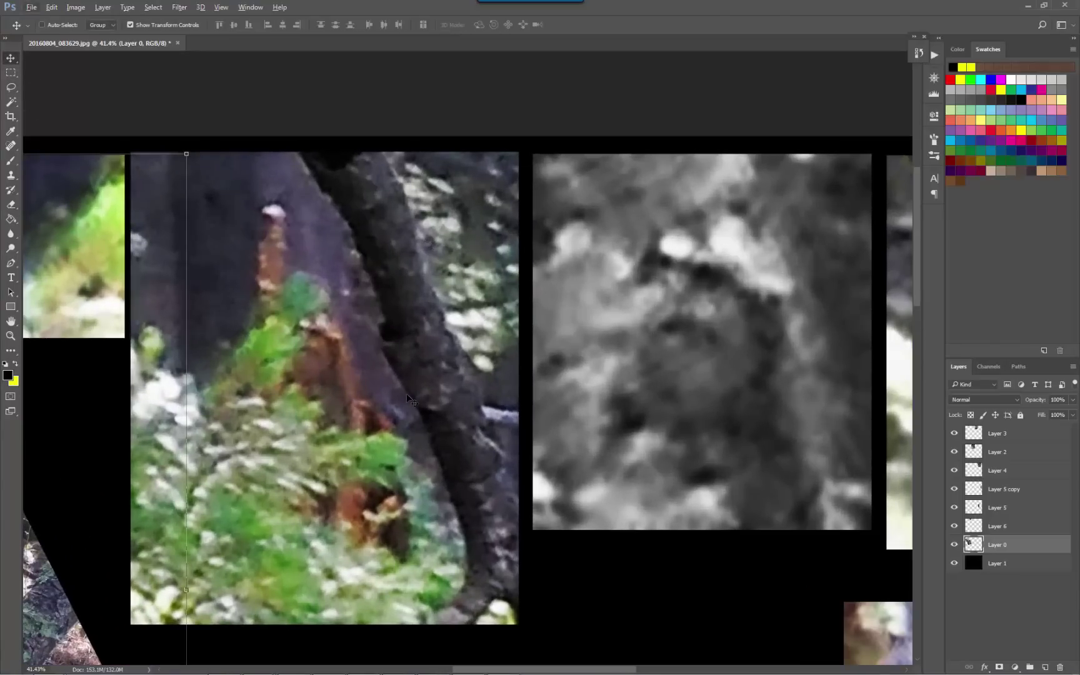
{"action": "right_click", "coordinate": [628, 558]}
{"action": "left_click", "coordinate": [647, 580]}
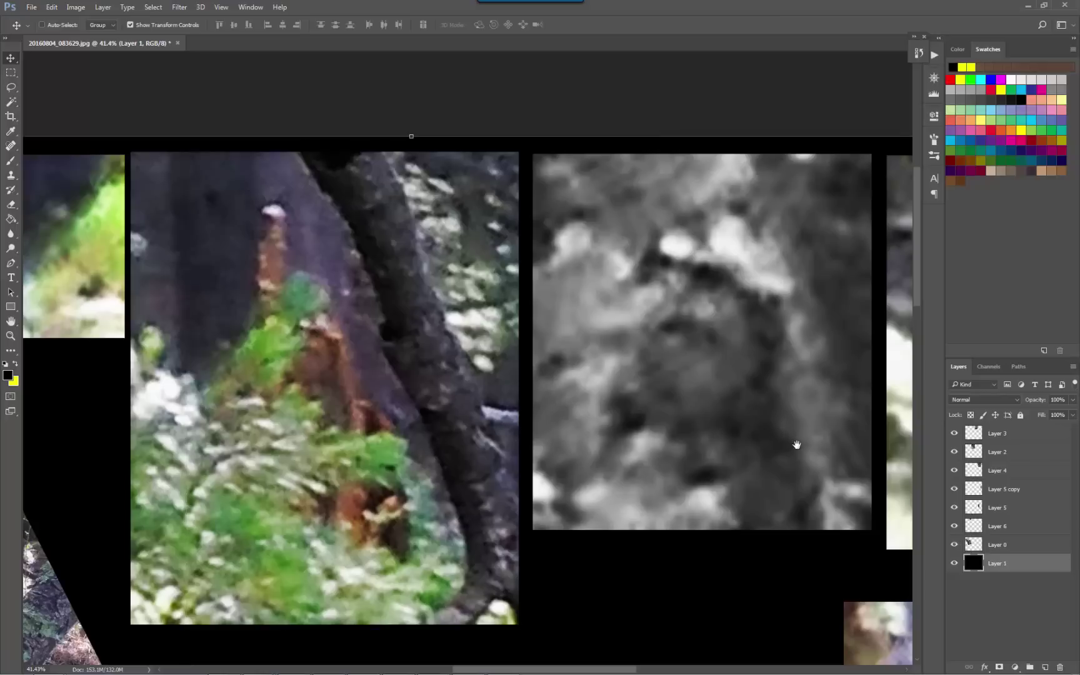
{"action": "left_click_drag", "start_coordinate": [796, 444], "coordinate": [694, 452]}
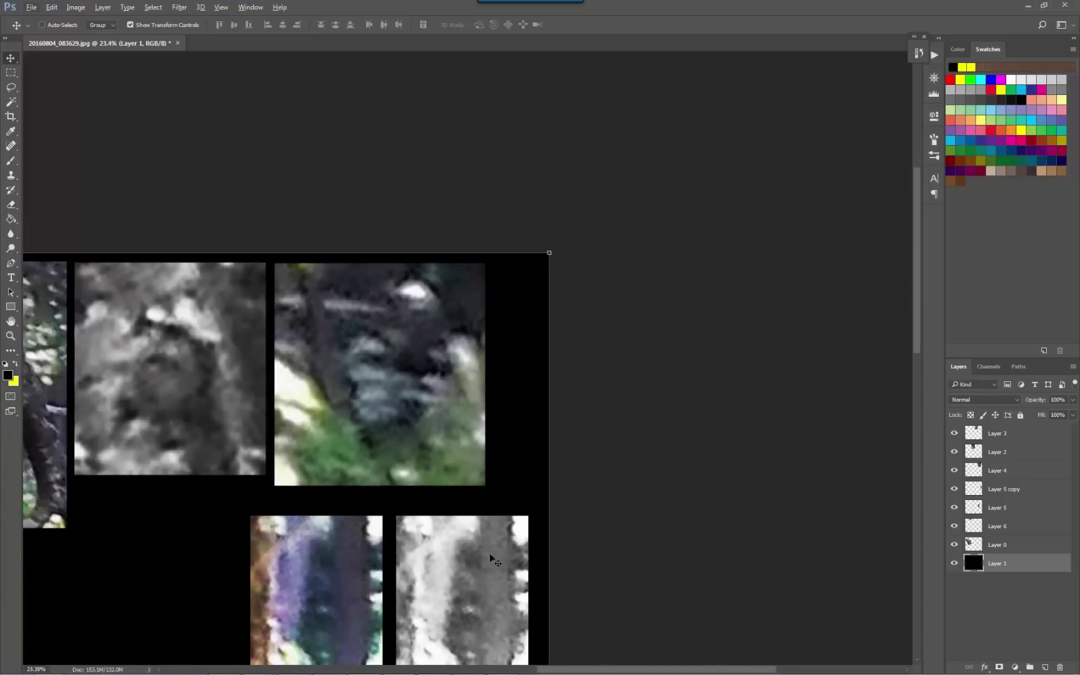
{"action": "left_click_drag", "start_coordinate": [491, 563], "coordinate": [463, 465]}
{"action": "scroll", "coordinate": [335, 455], "scroll_direction": "up", "scroll_amount": 4}
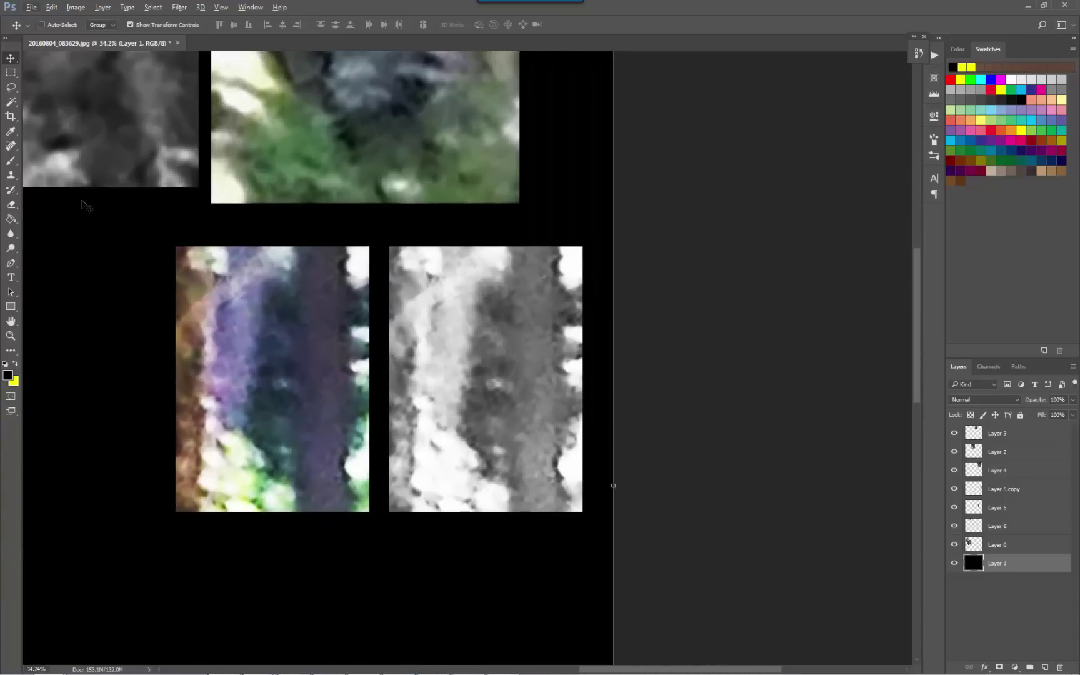